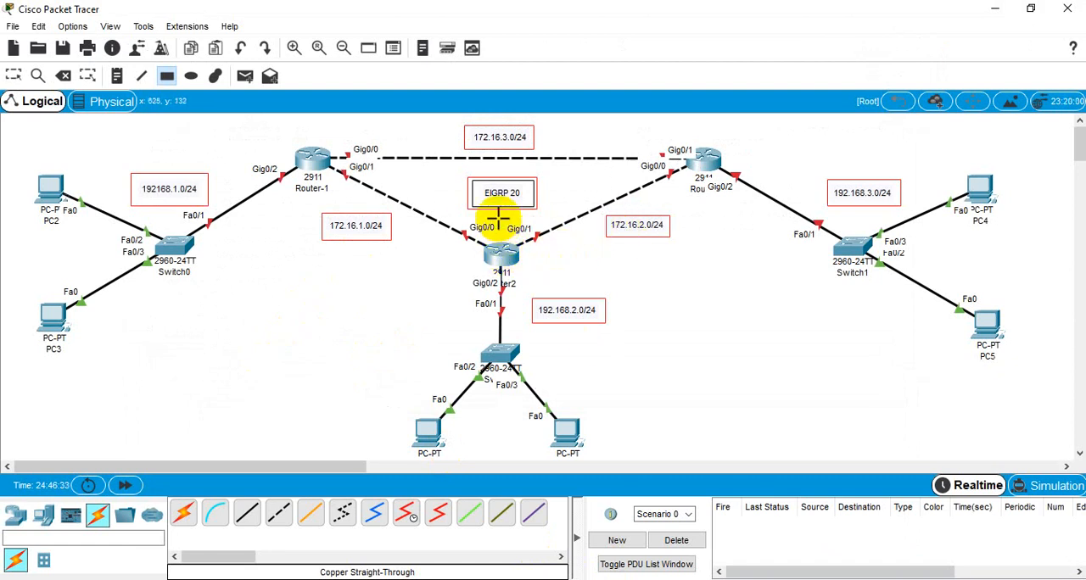
left_click(13, 75)
left_click_drag(264, 124, 370, 213)
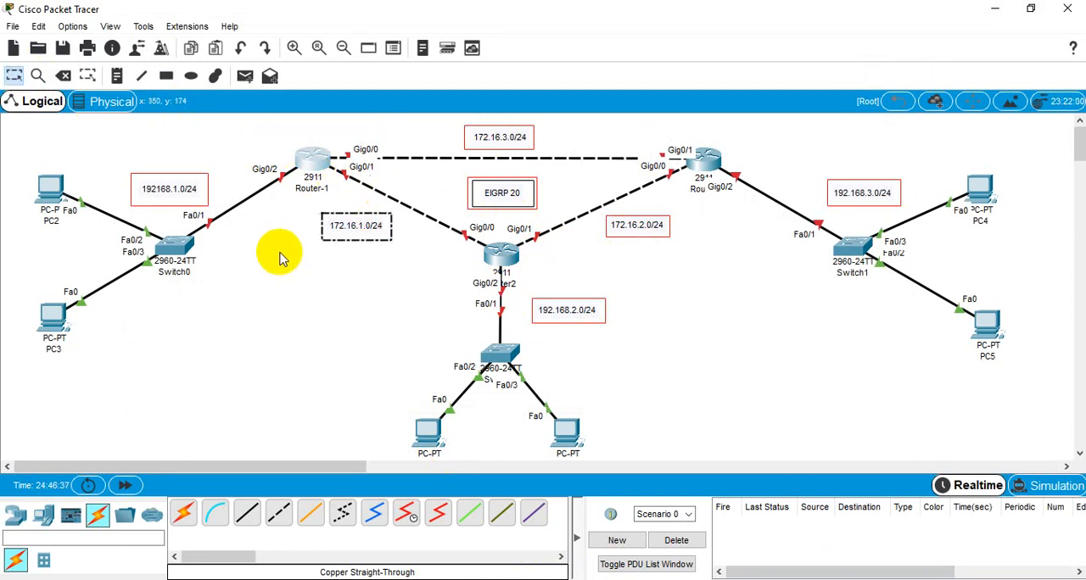
left_click(272, 273)
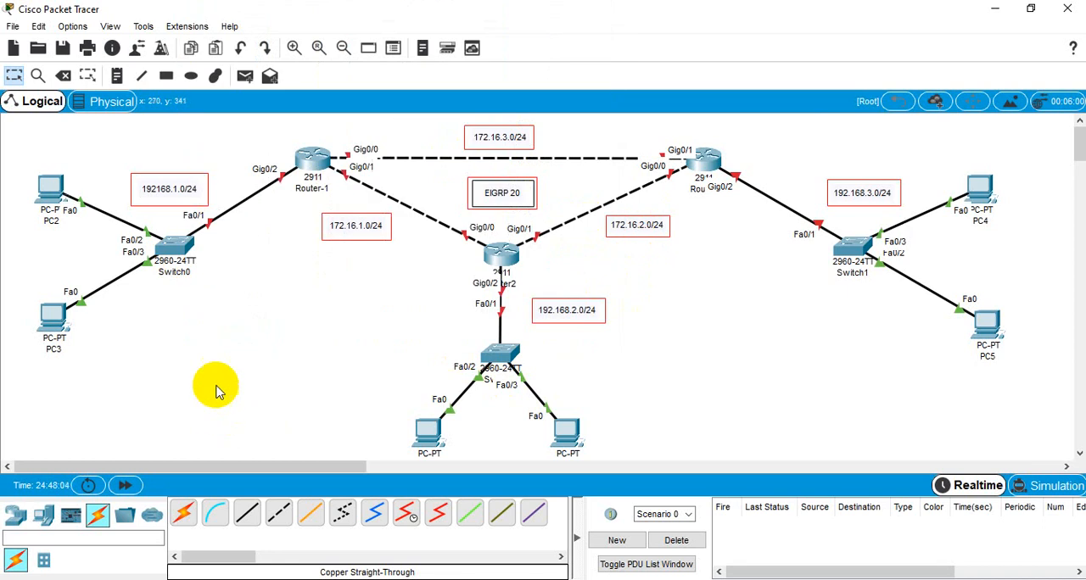
Step: Open Router-1's command line, decline the initial configuration dialog, and enlarge its window clear of the router in the topology
left_click(311, 157)
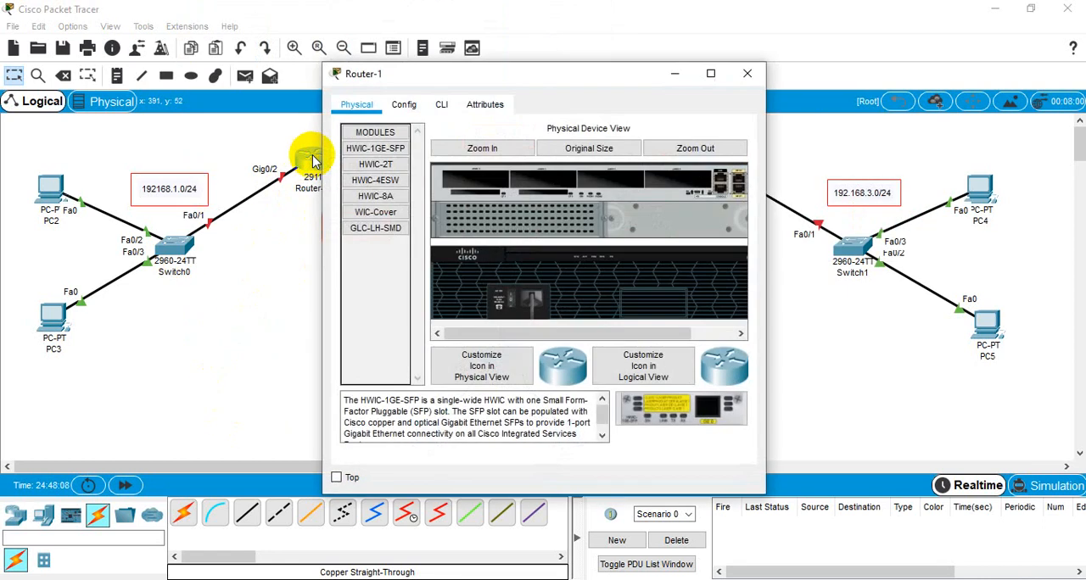
left_click(442, 105)
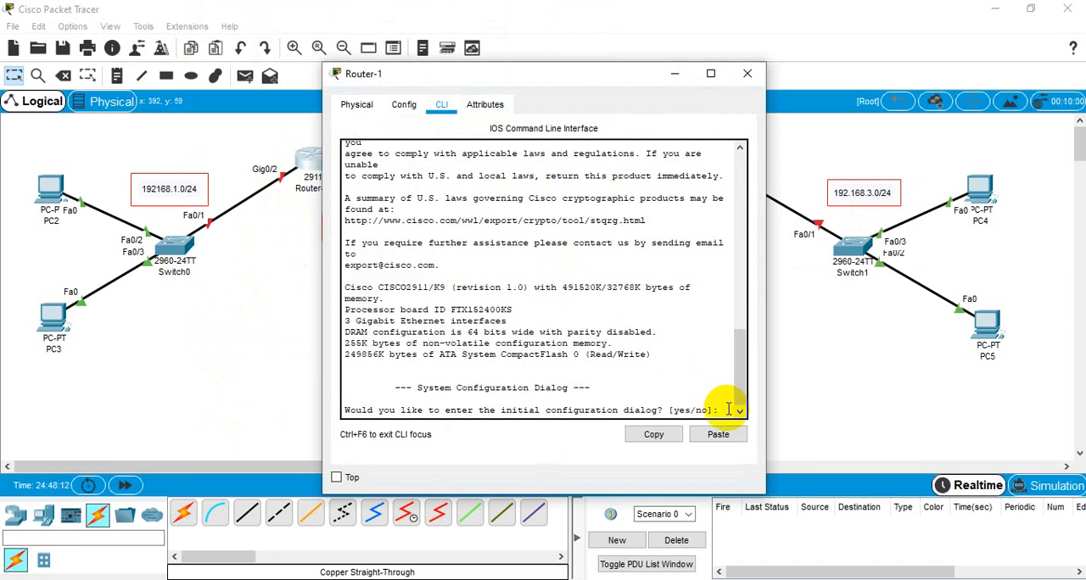
type("no")
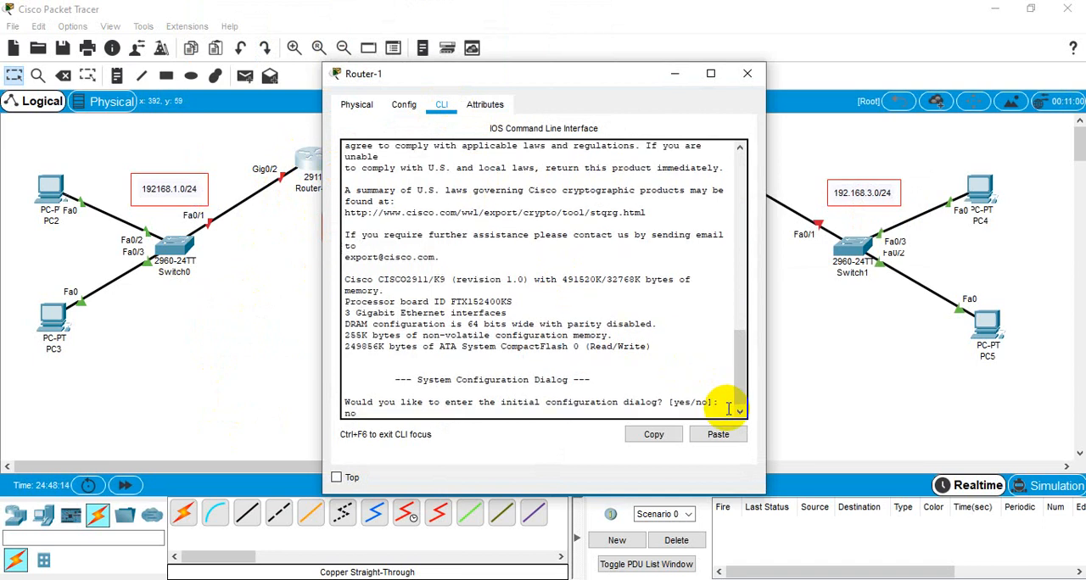
key("Return")
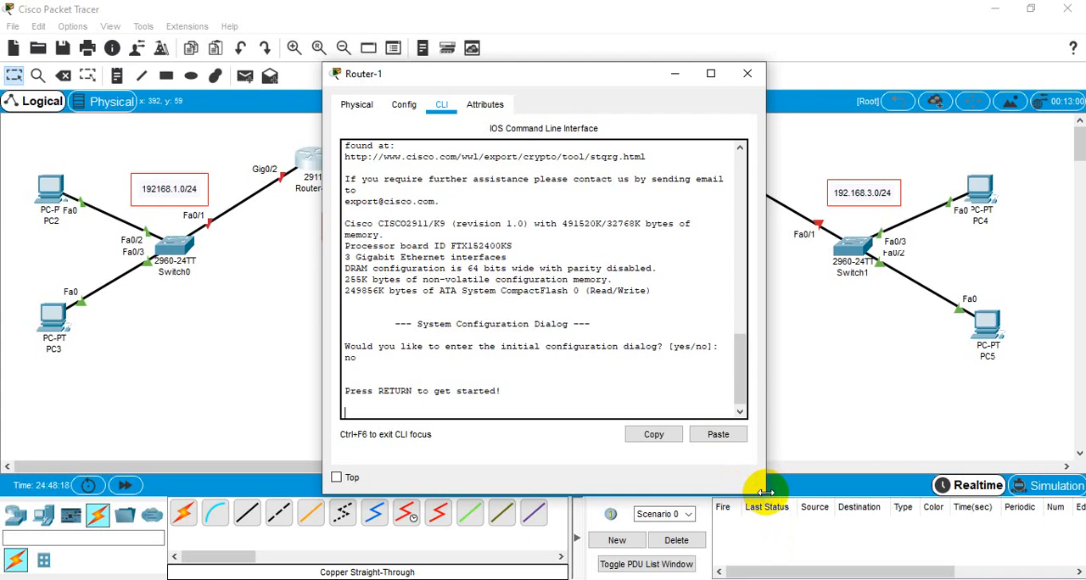
left_click_drag(764, 495, 895, 569)
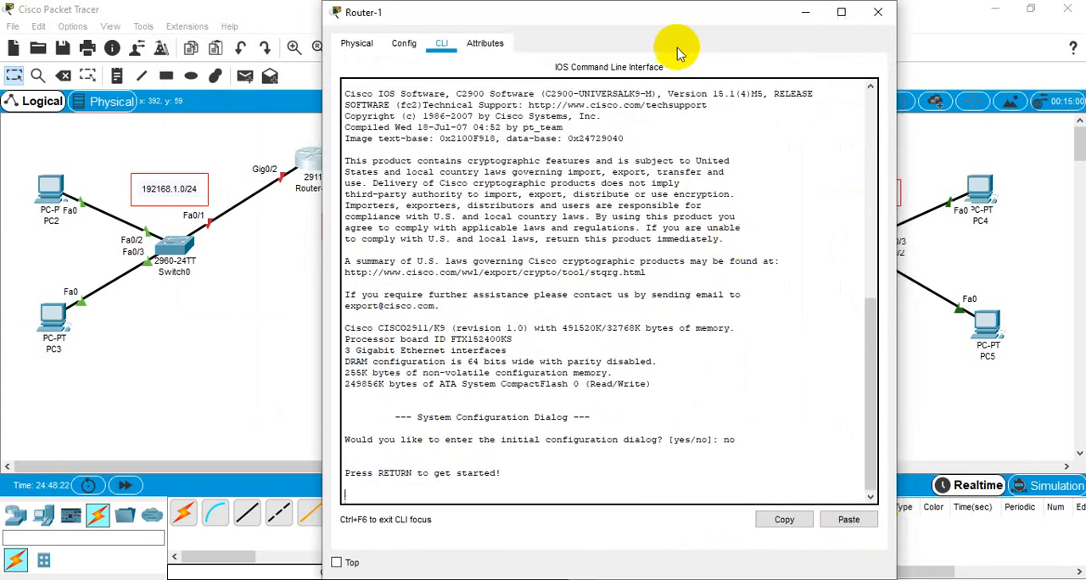
left_click_drag(645, 13, 831, 13)
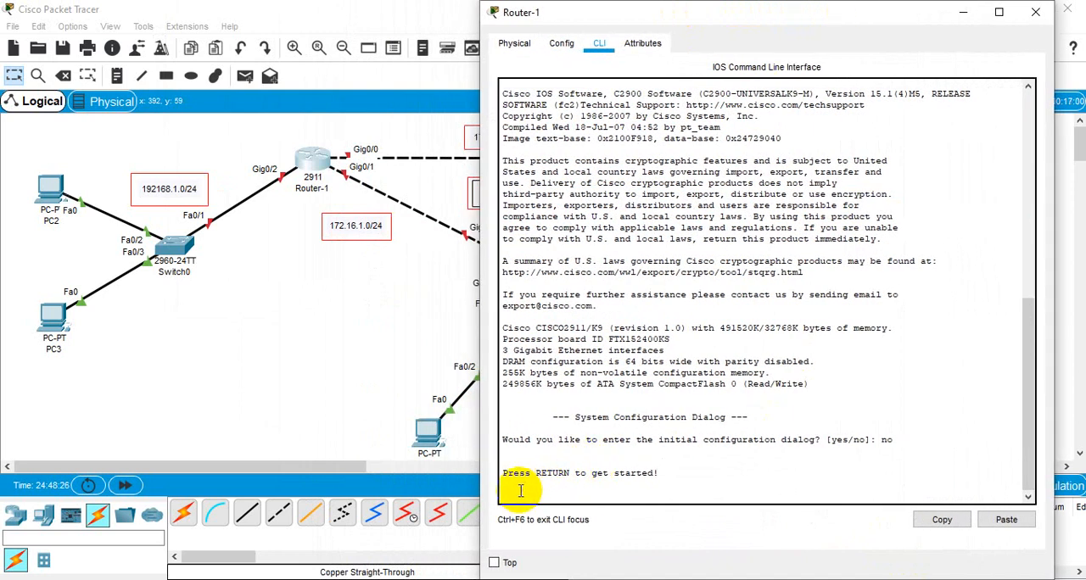
Step: Start the Router-1 console session and enter privileged mode followed by global configuration mode from the terminal
key("Return")
key("Return")
key("Return")
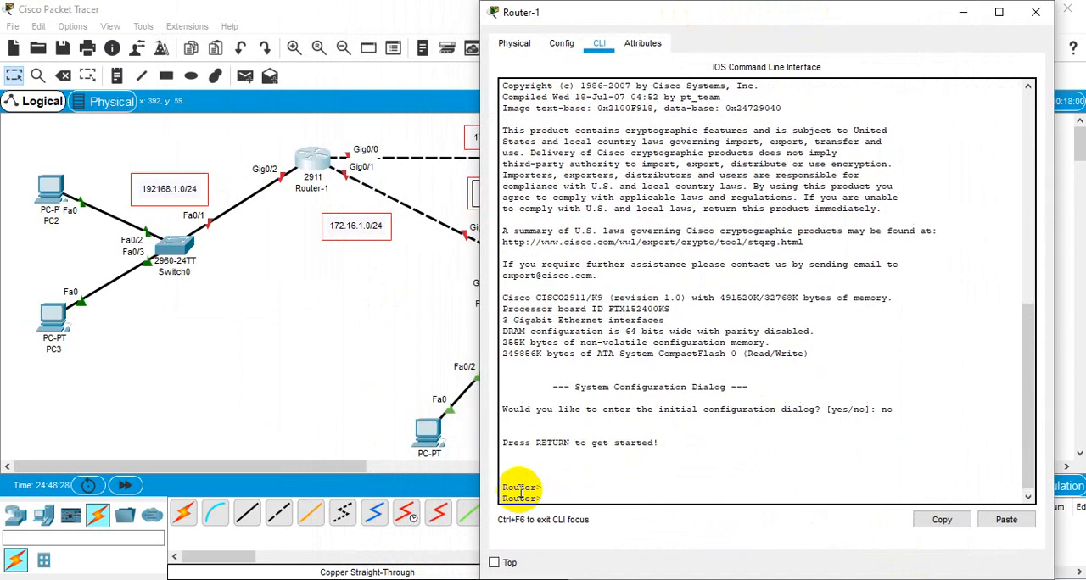
type("en")
key("Return")
key("Return")
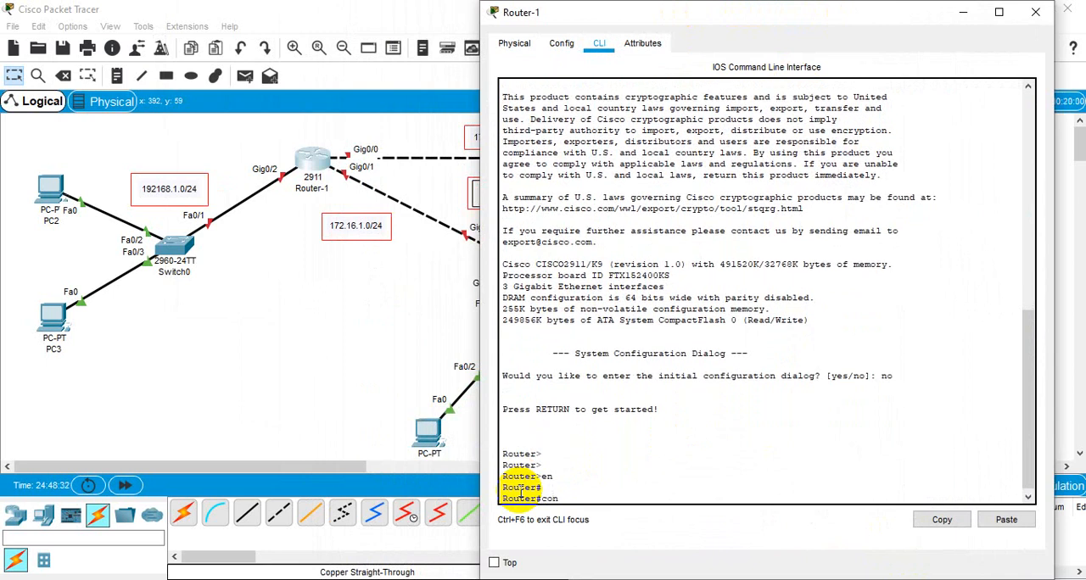
type("confi")
key("Return")
key("Return")
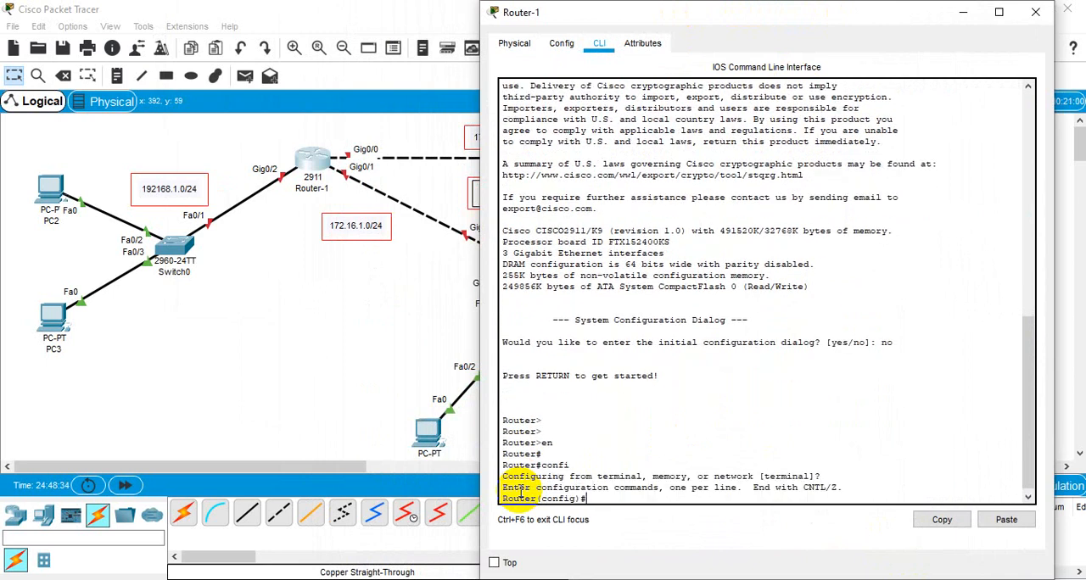
Step: Set Router-1's hostname to Dhanmondi and enter configuration mode for interface g0/2
scroll(431, 437, "down", 2)
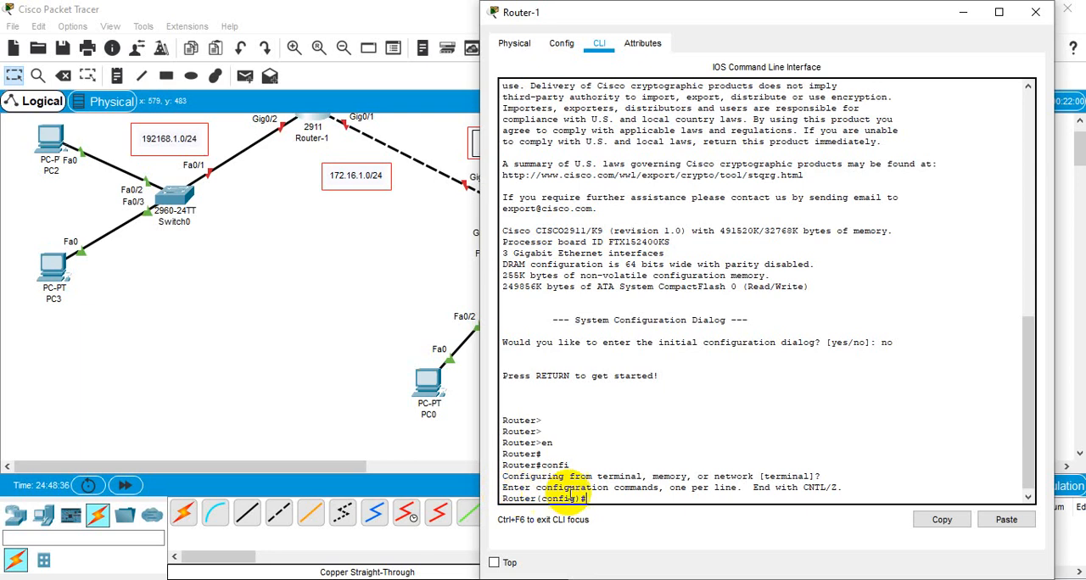
scroll(592, 495, "down", 1)
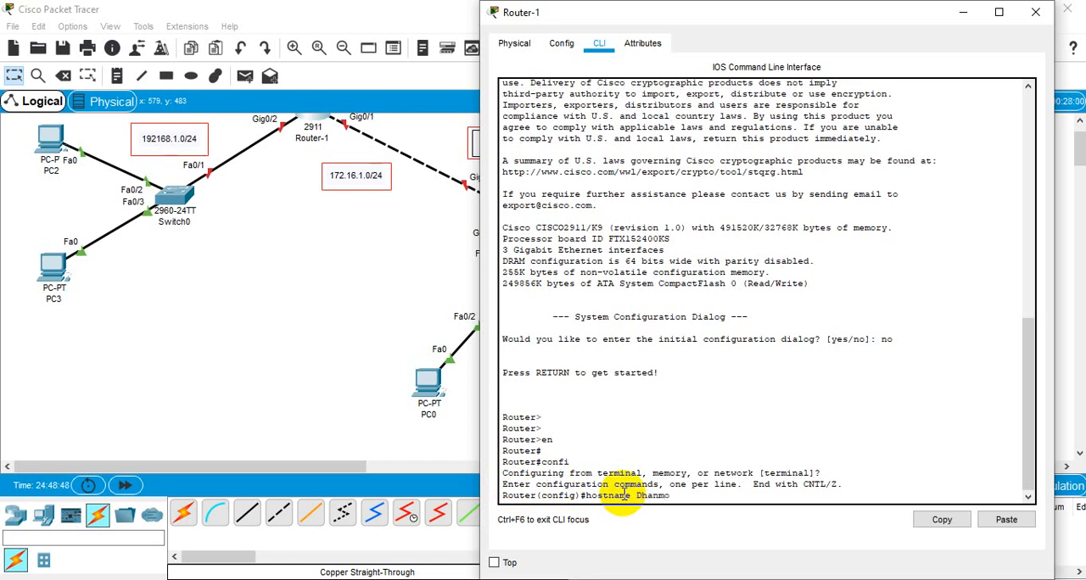
key("Return")
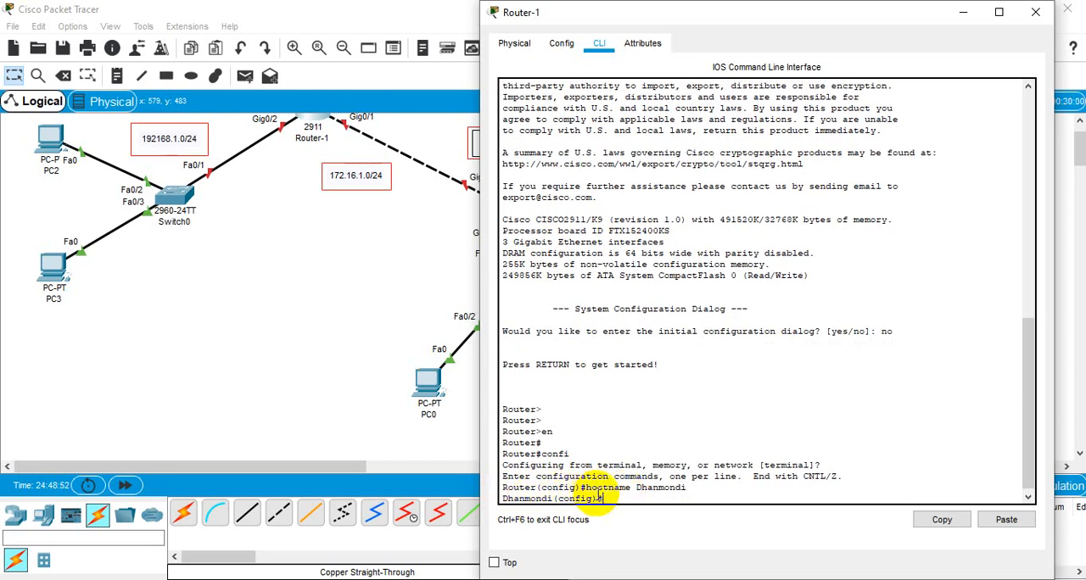
left_click(628, 496)
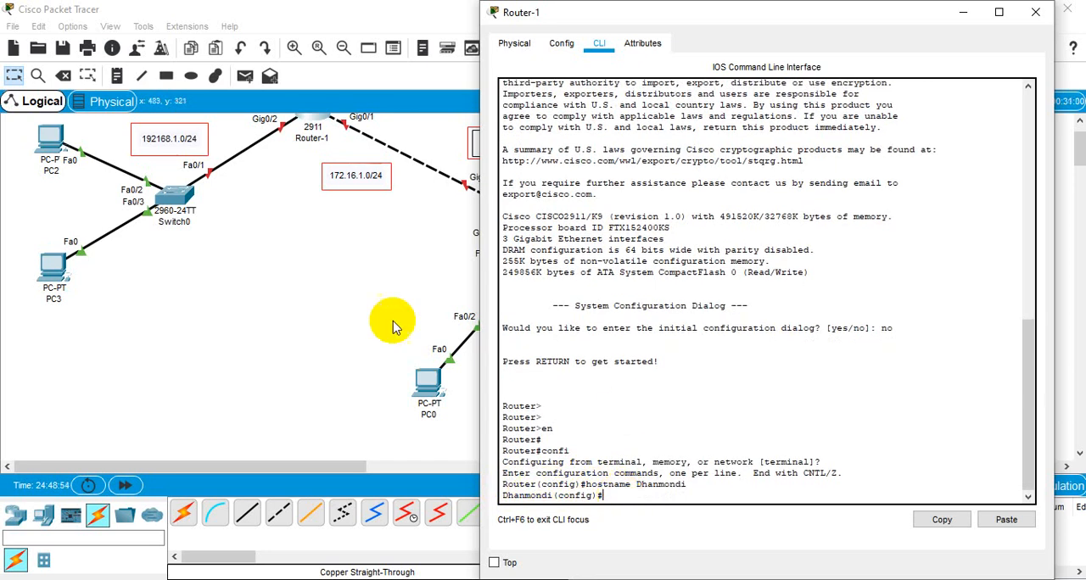
scroll(365, 312, "up", 3)
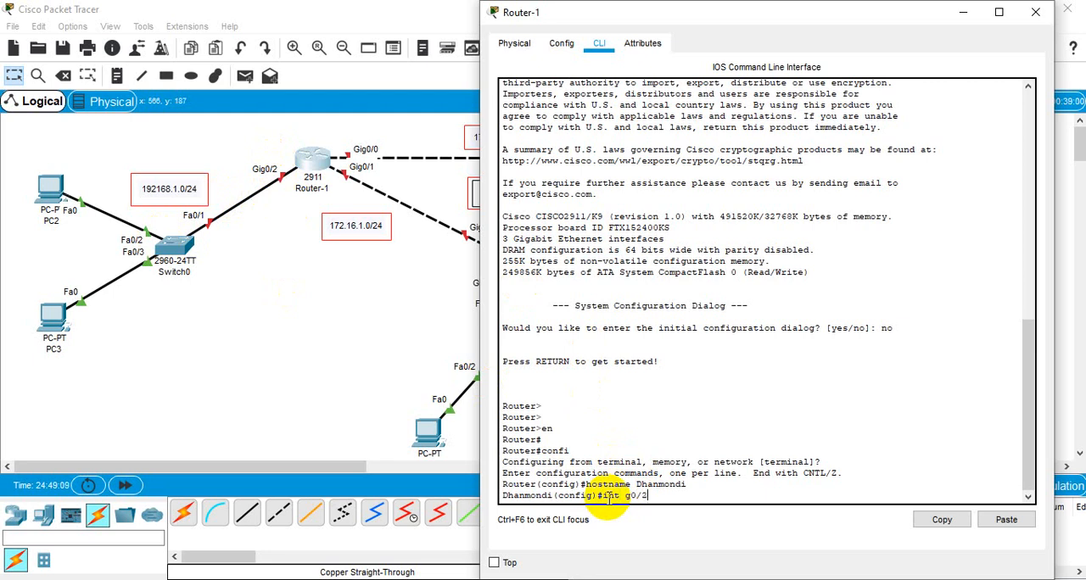
key("Return")
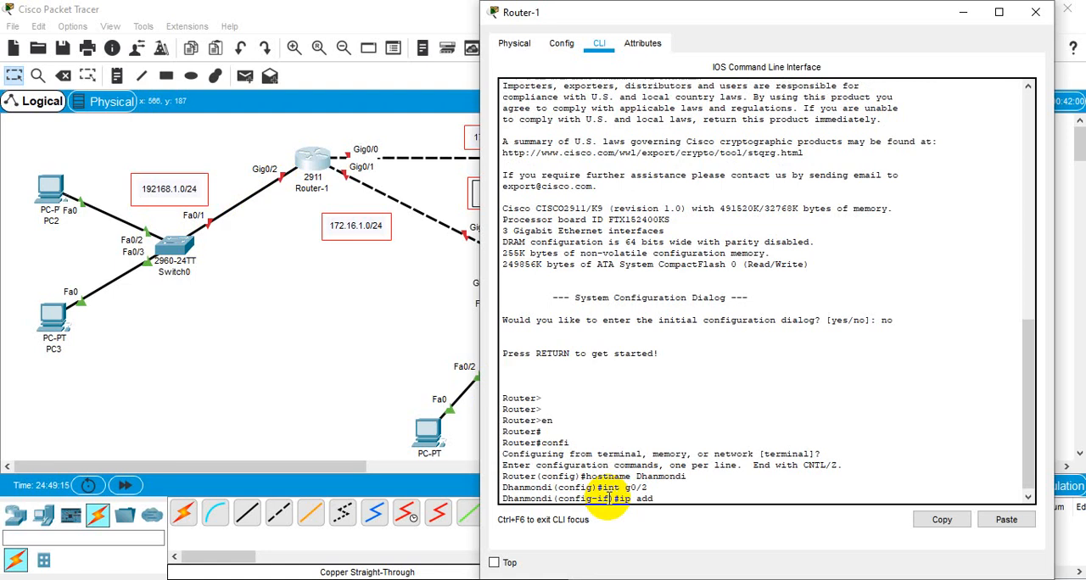
Step: Correct the network label above Switch0 in the topology to 192.168.1.0/24
double_click(155, 195)
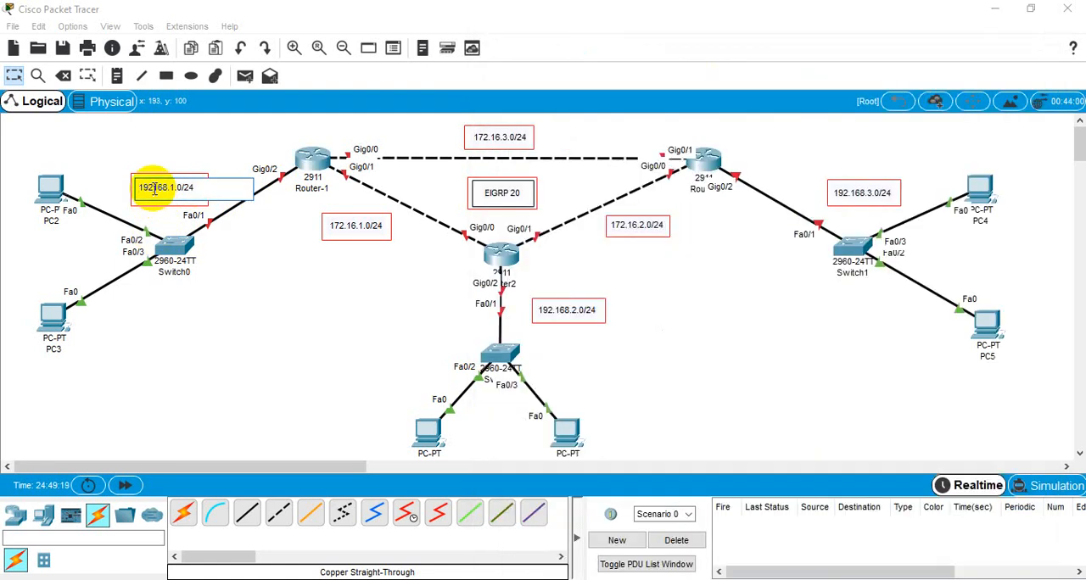
type(".")
left_click(235, 285)
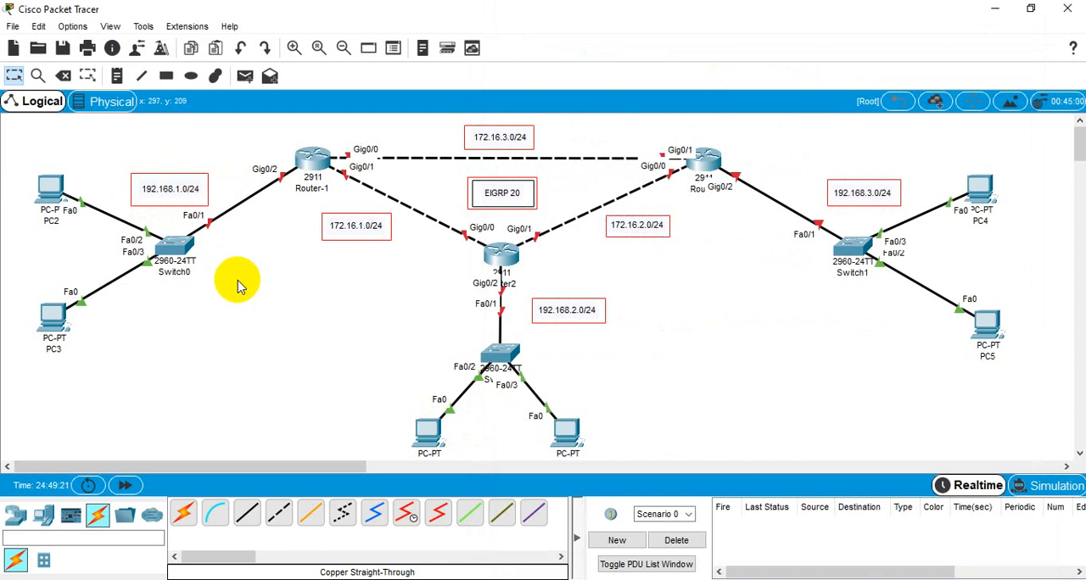
Step: Return to Router-1's command line and assign IP address 192.168.1.1 with mask 255.255.255.0 to interface g0/2
left_click(312, 159)
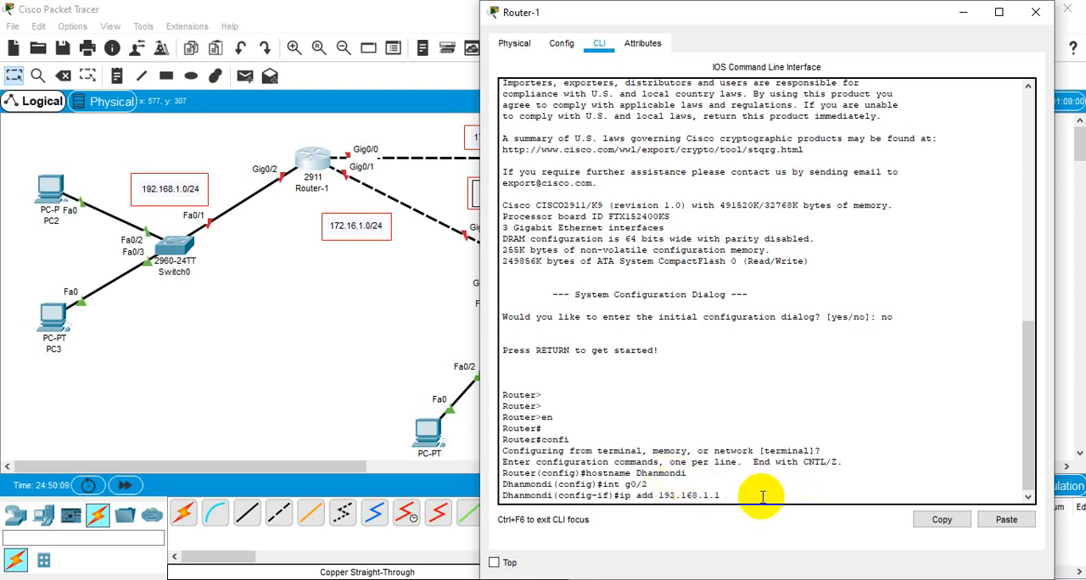
type("255.255.255.0")
key("Return")
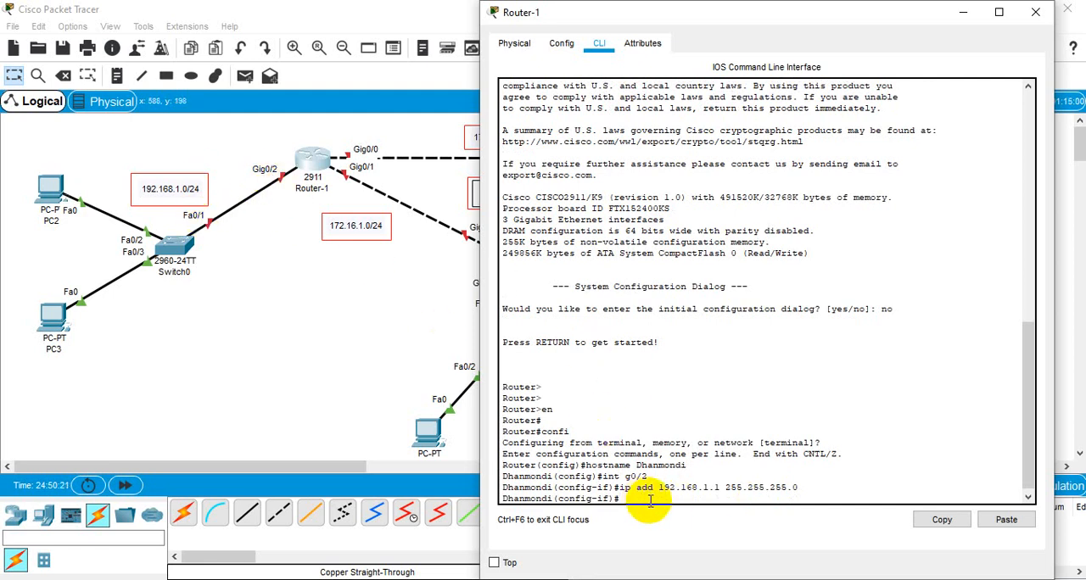
Step: Enable interface g0/2 with no shutdown and return to global configuration mode
type("no sh")
key("Return")
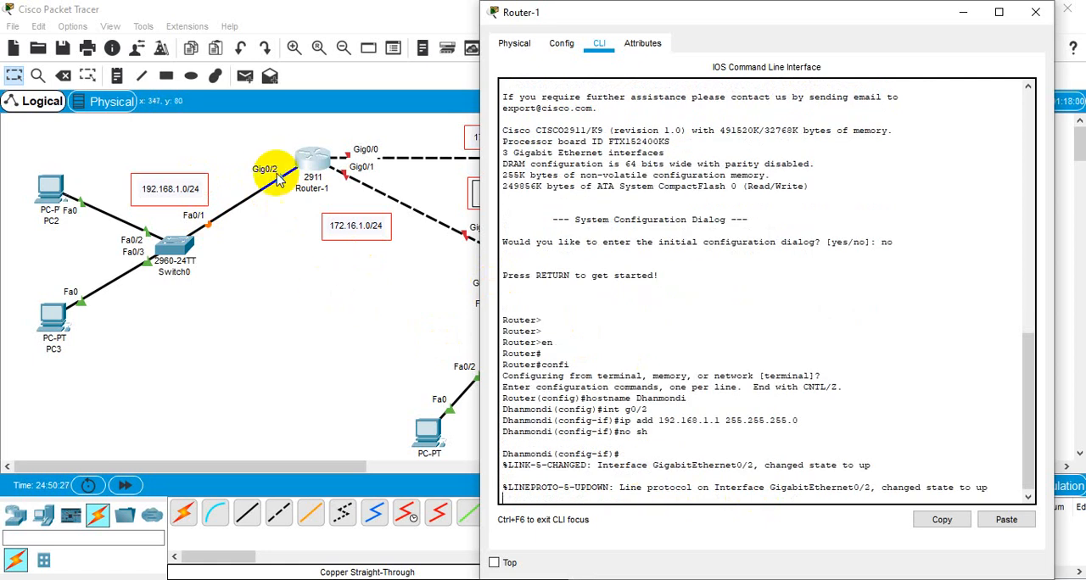
left_click(737, 408)
key("Return")
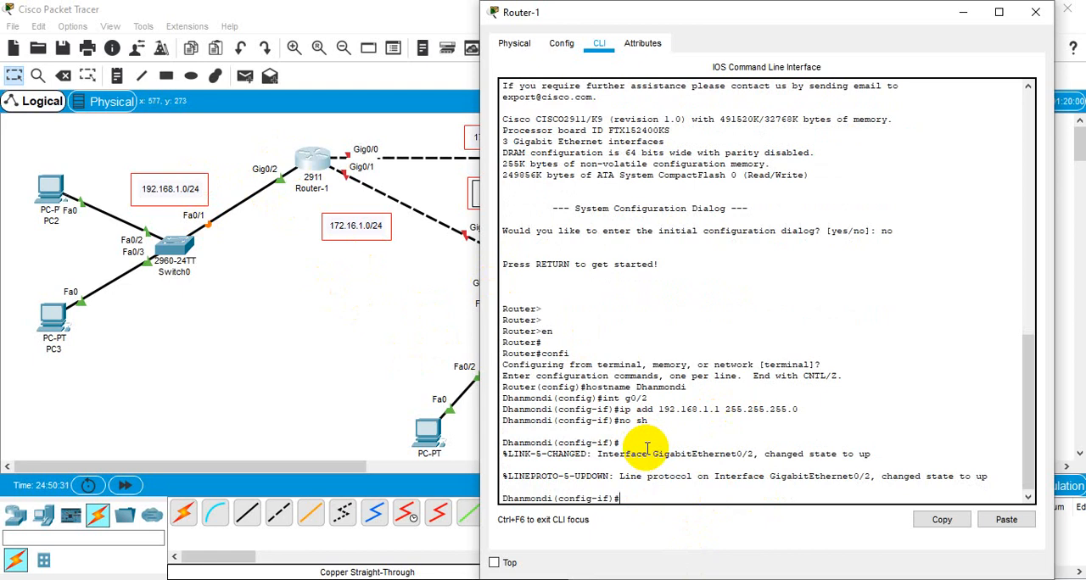
type("exit")
key("Return")
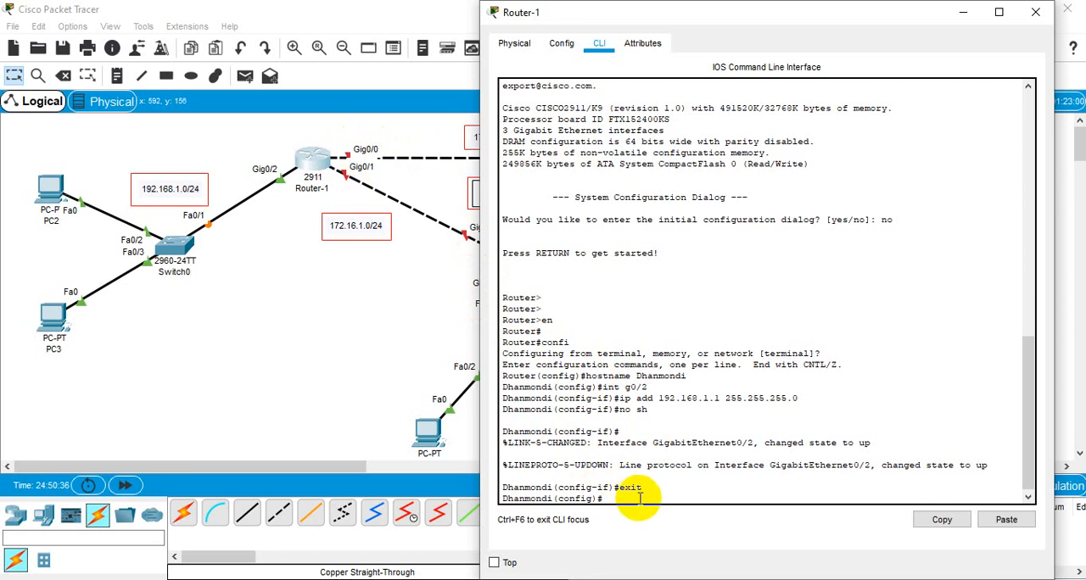
Step: Enter configuration for interface g0/1 and assign it IP address 172.16.1.1 with mask 255.255.255.0
type("i")
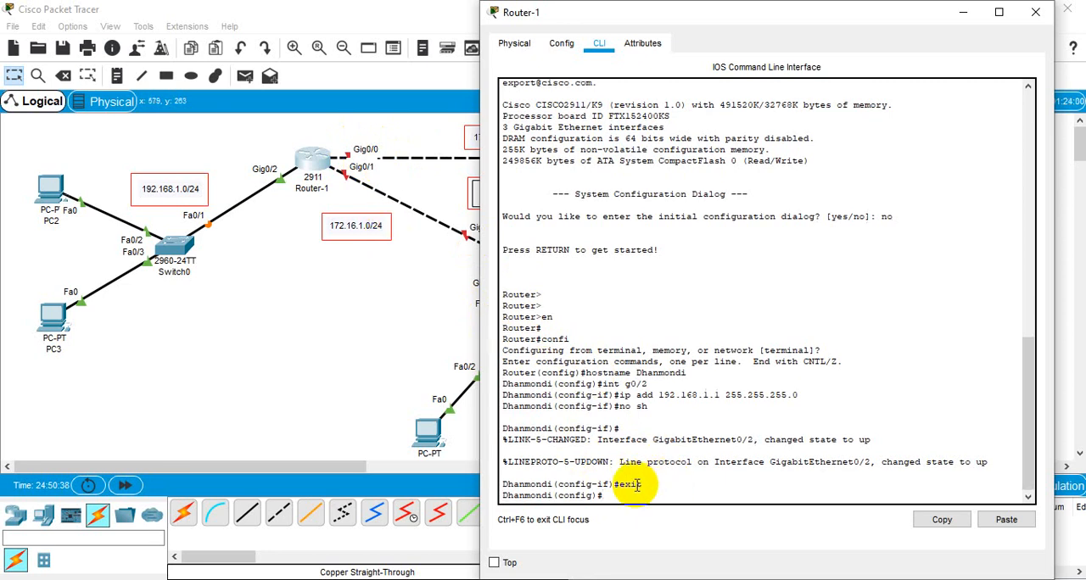
type("nt")
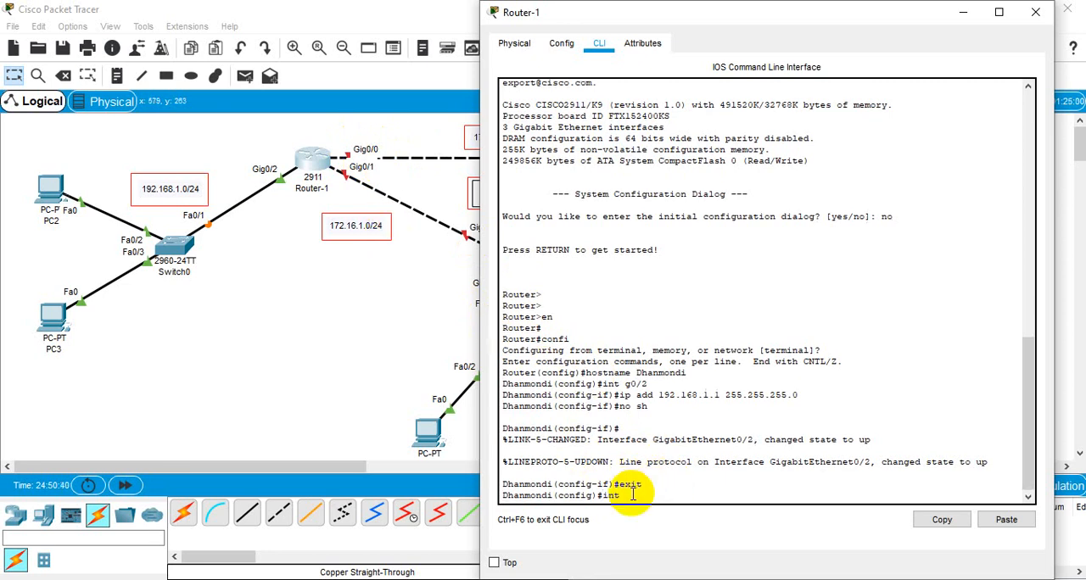
type(" g0/0")
key("BackSpace")
type("1")
key("Return")
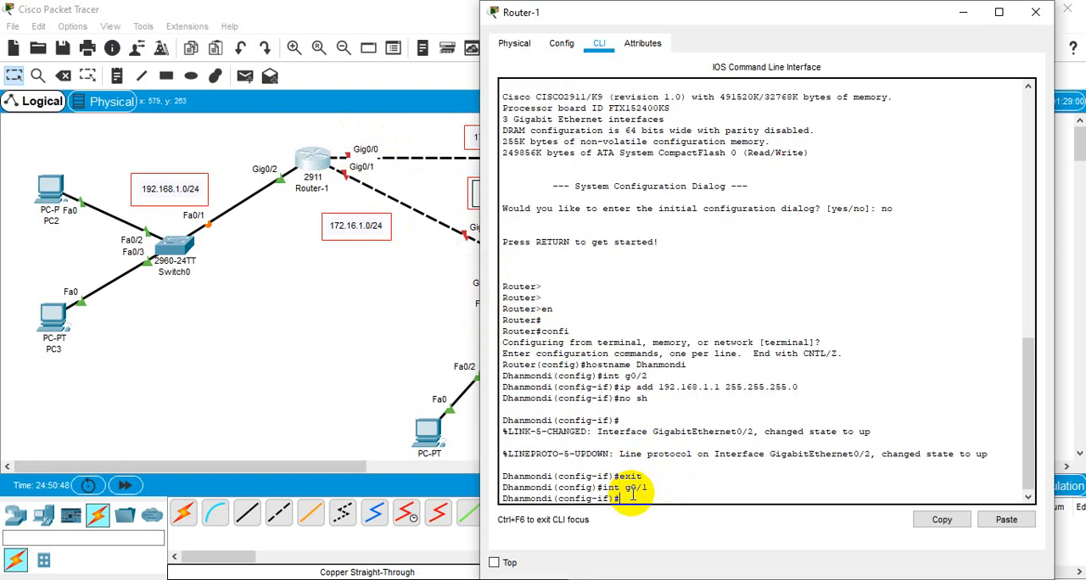
type("ip add 172.16.1.1 255.255.255.0")
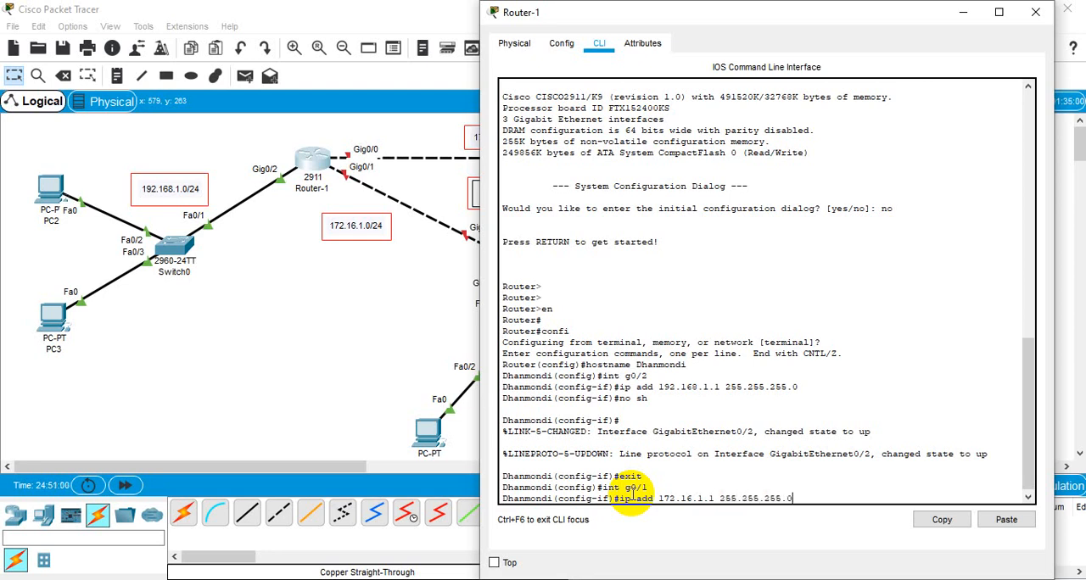
key("Return")
Step: Enable interface g0/1 with no shutdown and exit back to global configuration mode
type("nmondi(config-if)#n")
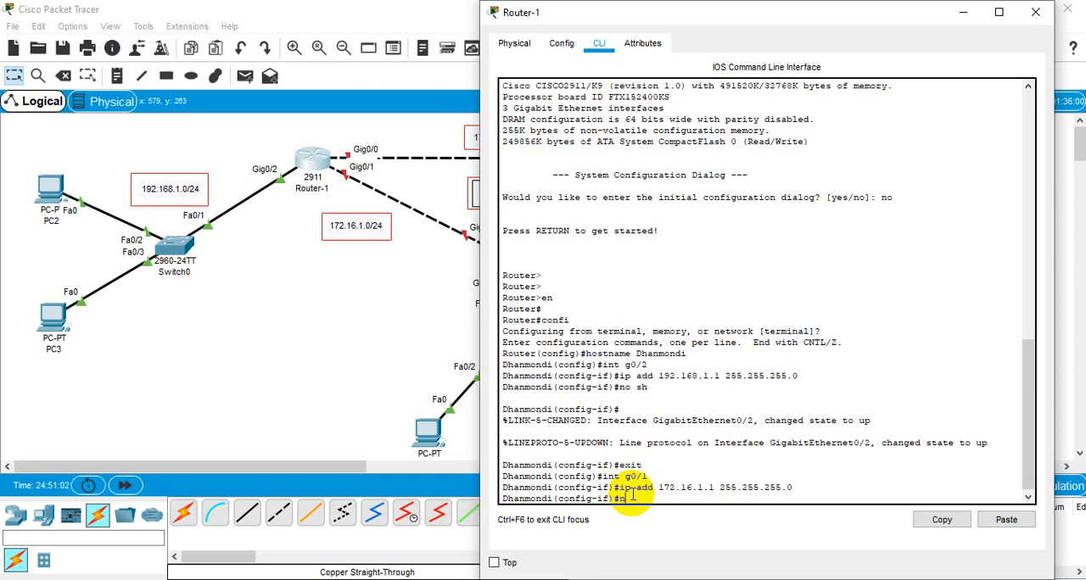
type("o sh")
key("Return")
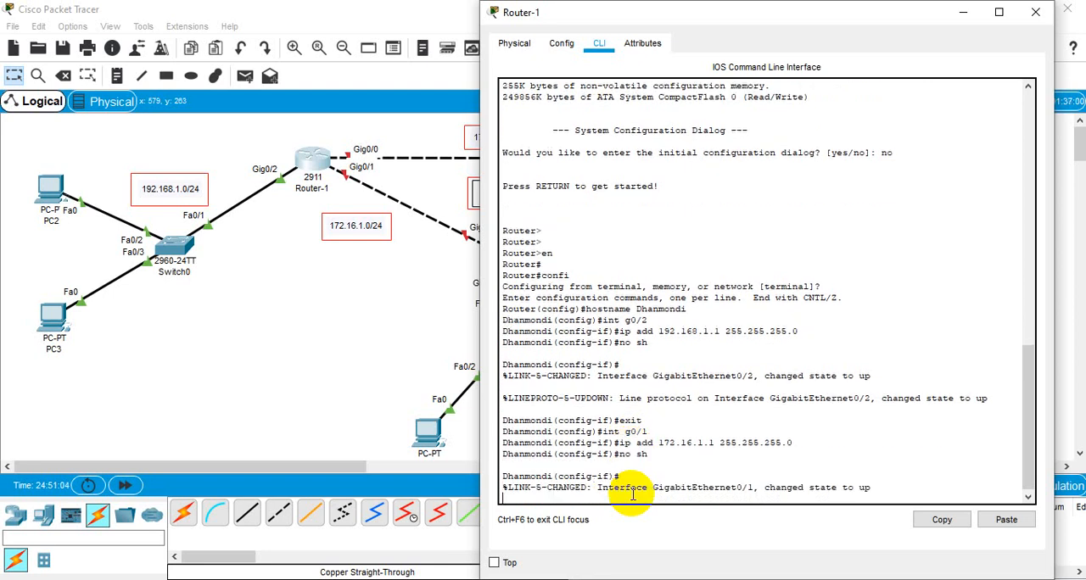
key("Return")
type("ex")
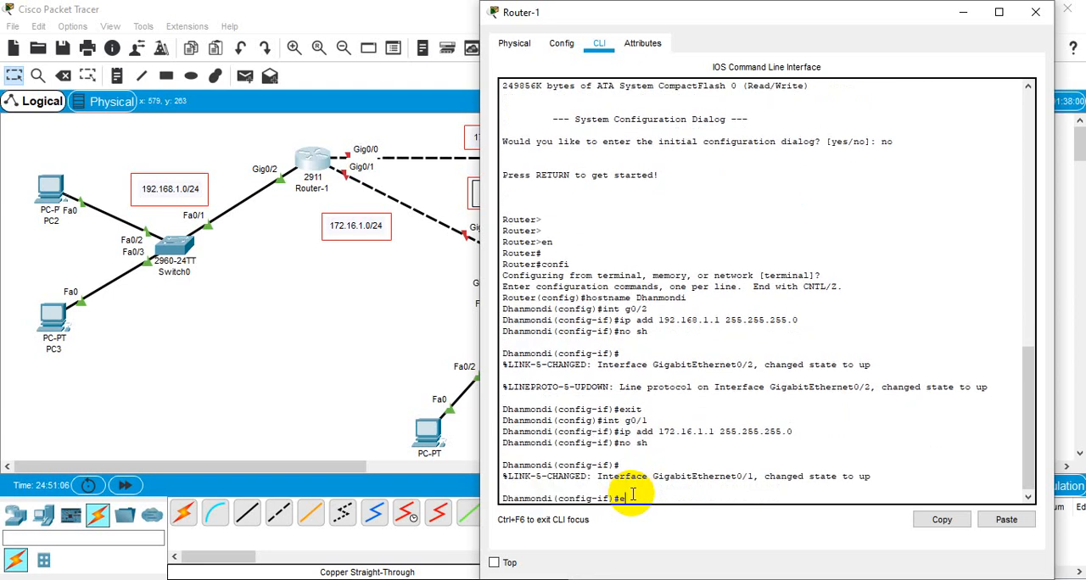
type("it")
key("Return")
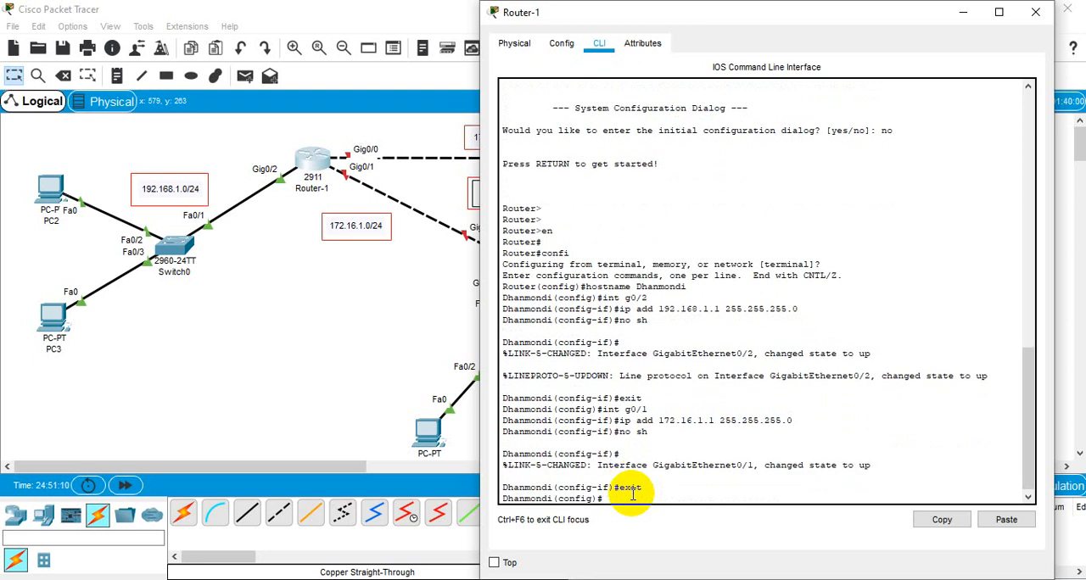
Step: Check Router-1's links in the topology, then enter configuration for its interface g0/0
type("int g")
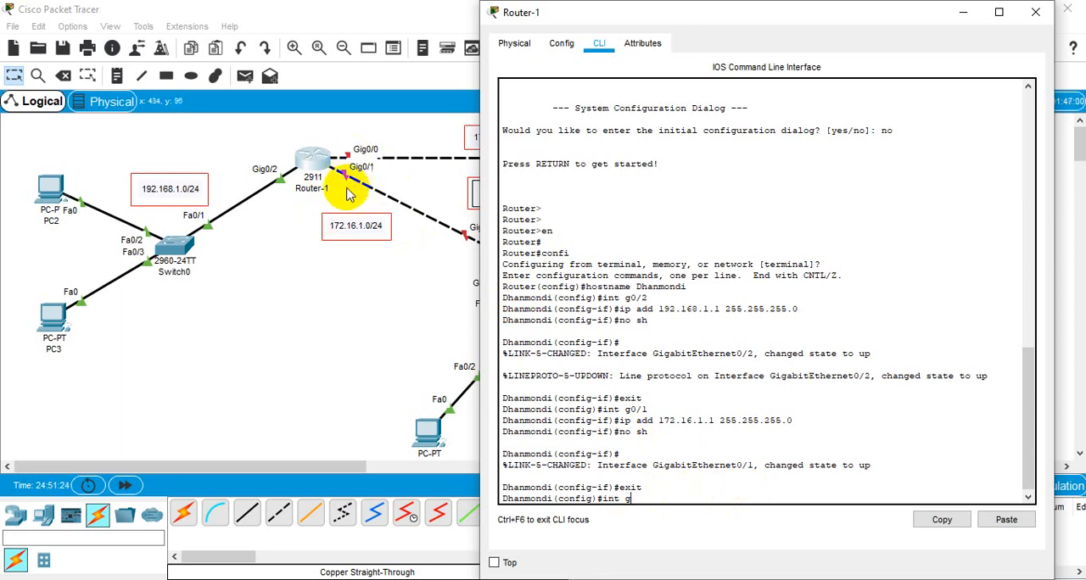
left_click(412, 328)
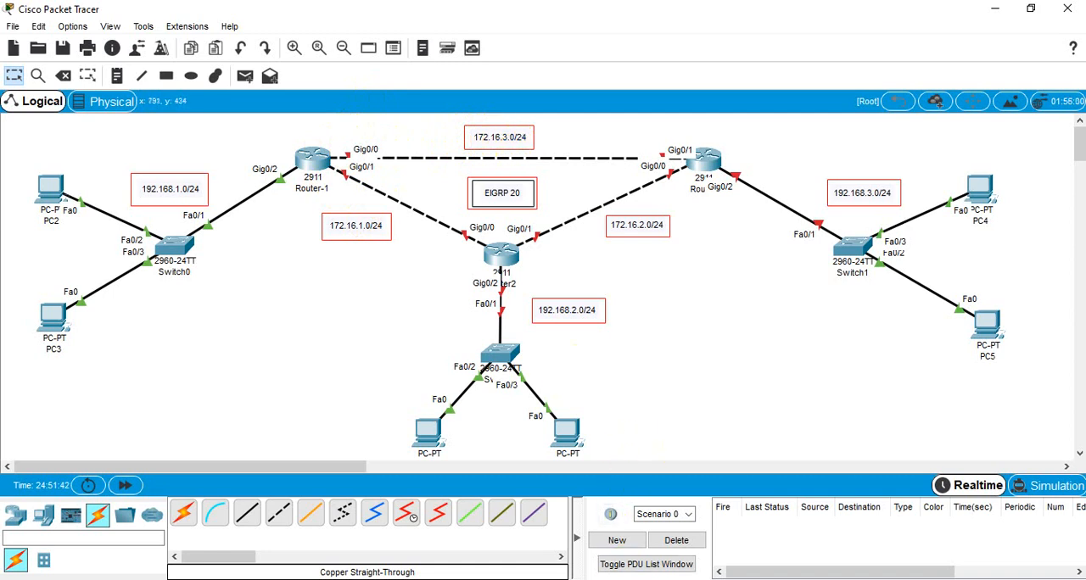
left_click(312, 159)
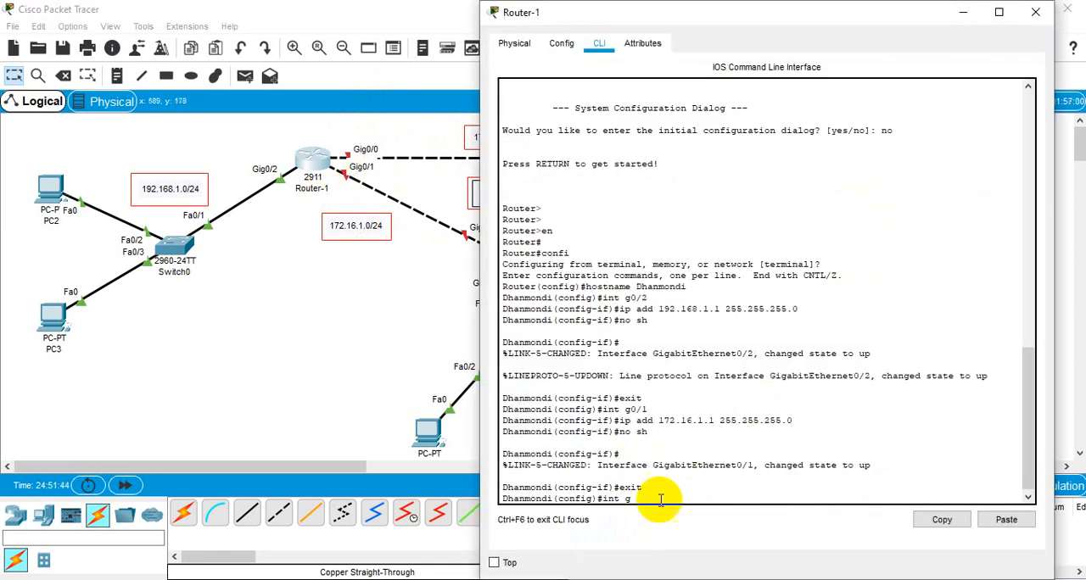
type("0/0")
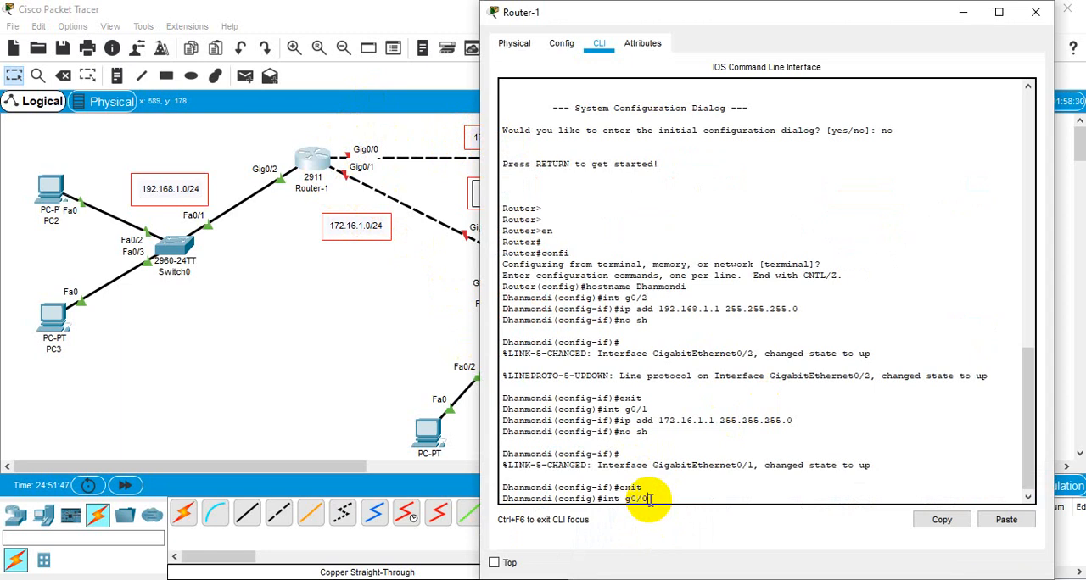
key("Return")
Step: Assign IP address 172.16.3.1 with mask 255.255.255.0 to Router-1's interface g0/0
type("ip add")
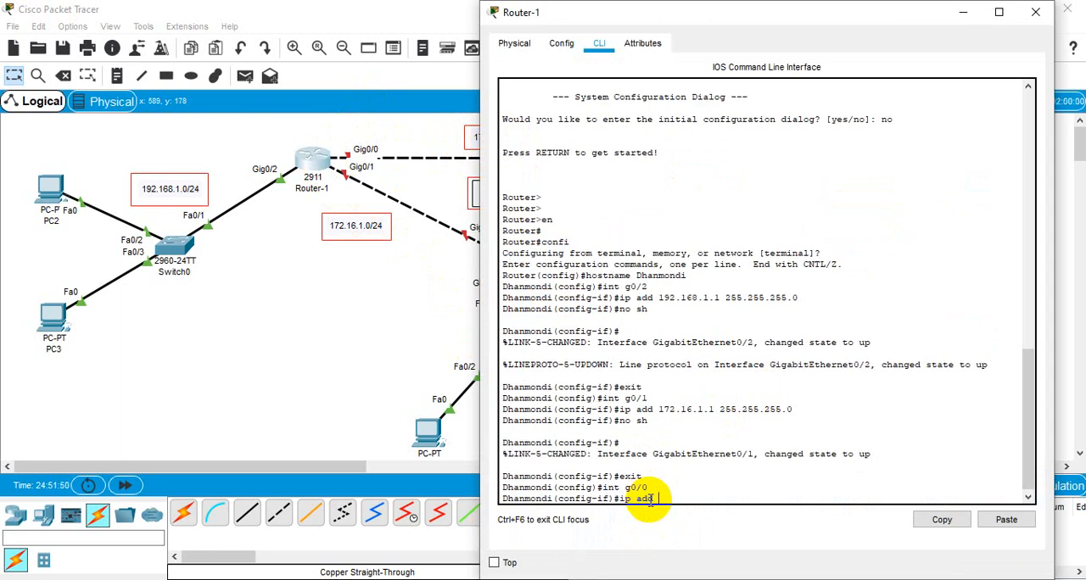
type(" 172")
left_click(348, 321)
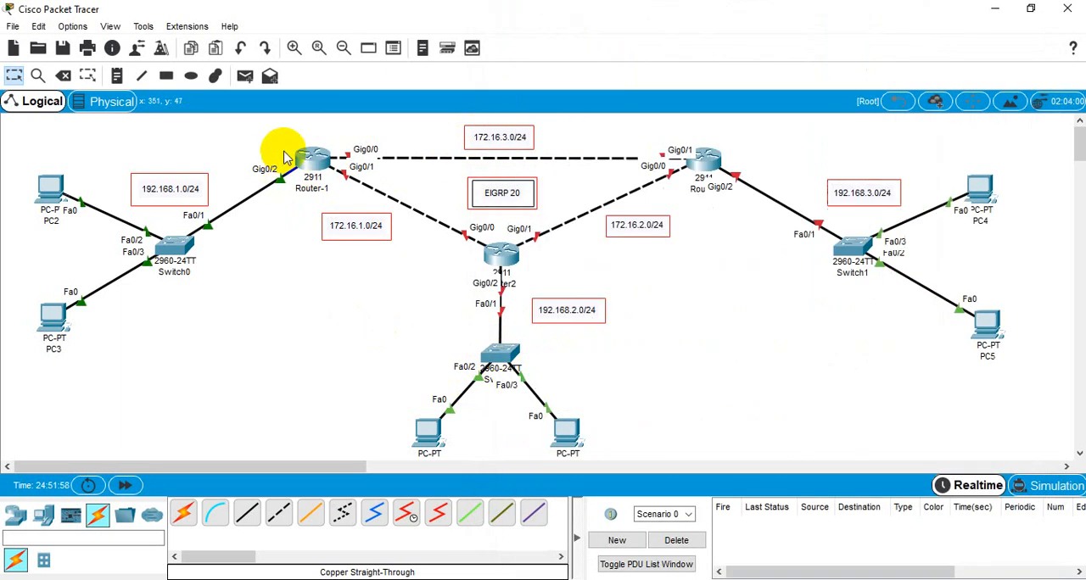
left_click(310, 161)
type(".1")
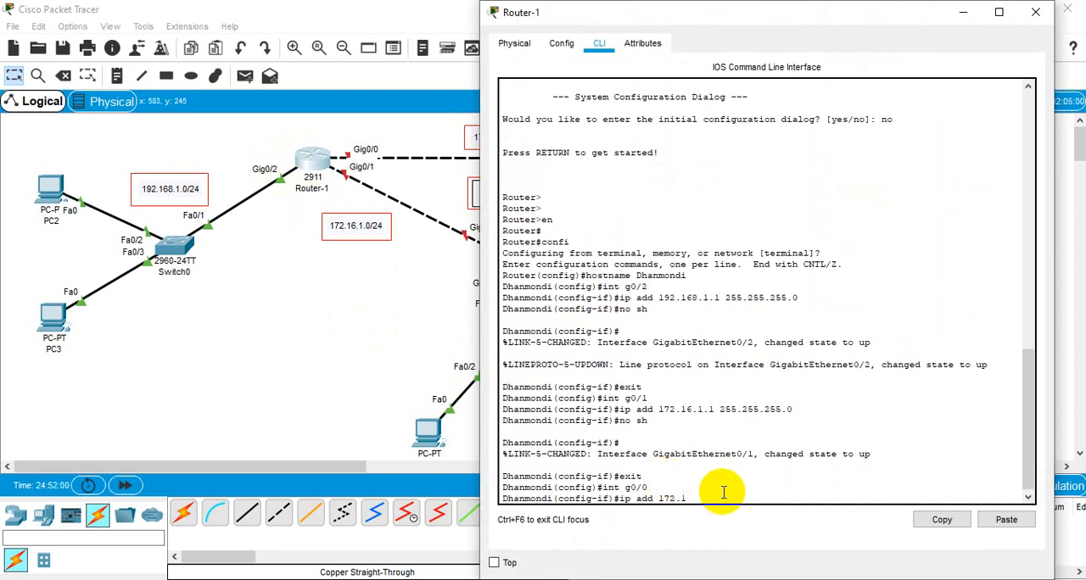
type("6.3.1 255.255.255.0")
key("Return")
Step: Enable interface g0/0 on Router-1 with no shutdown and exit to global configuration mode
type("no sh")
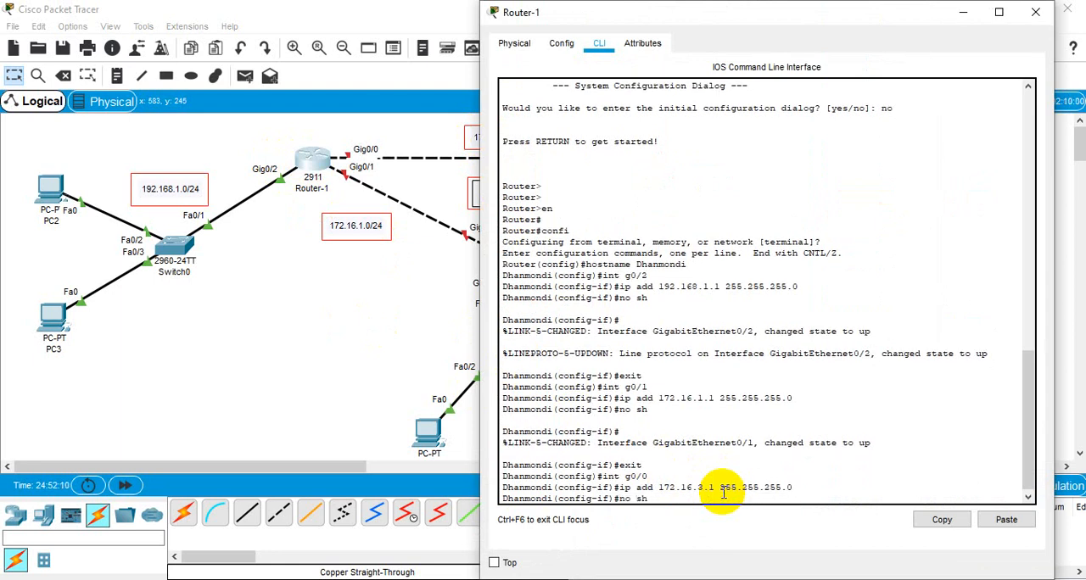
key("Return")
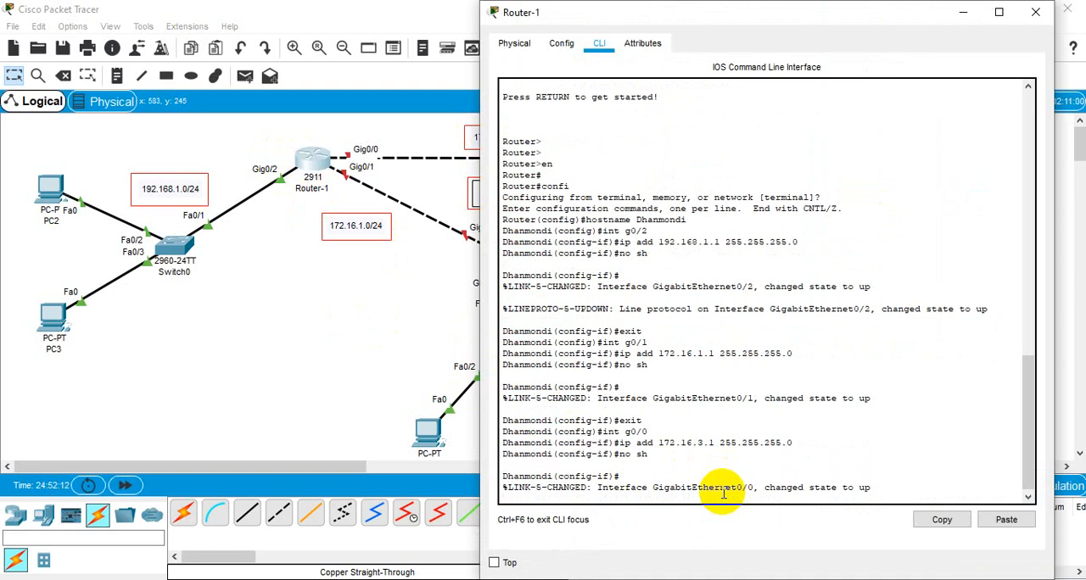
key("Return")
type("exit")
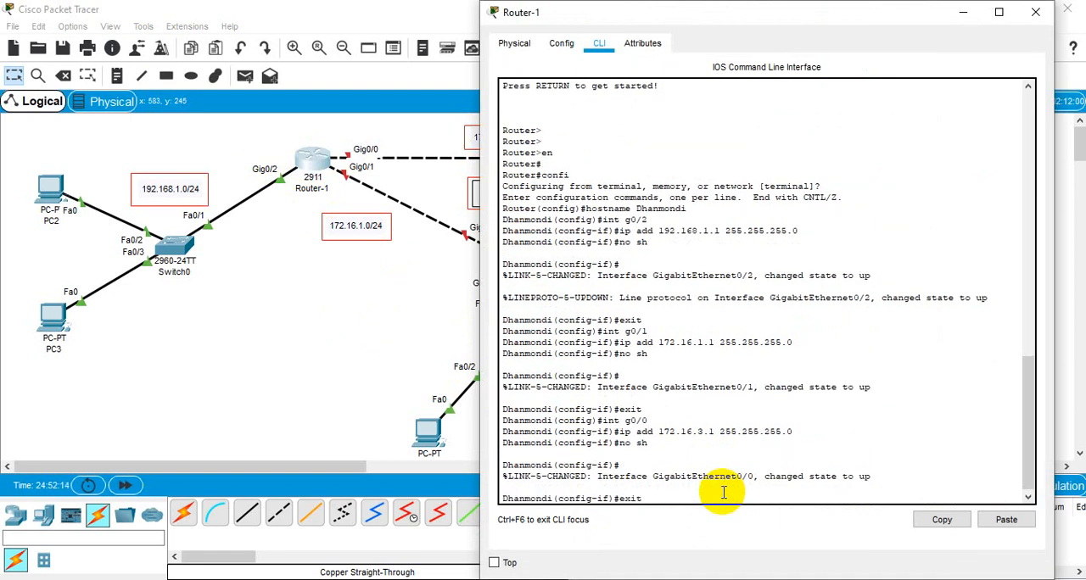
key("Return")
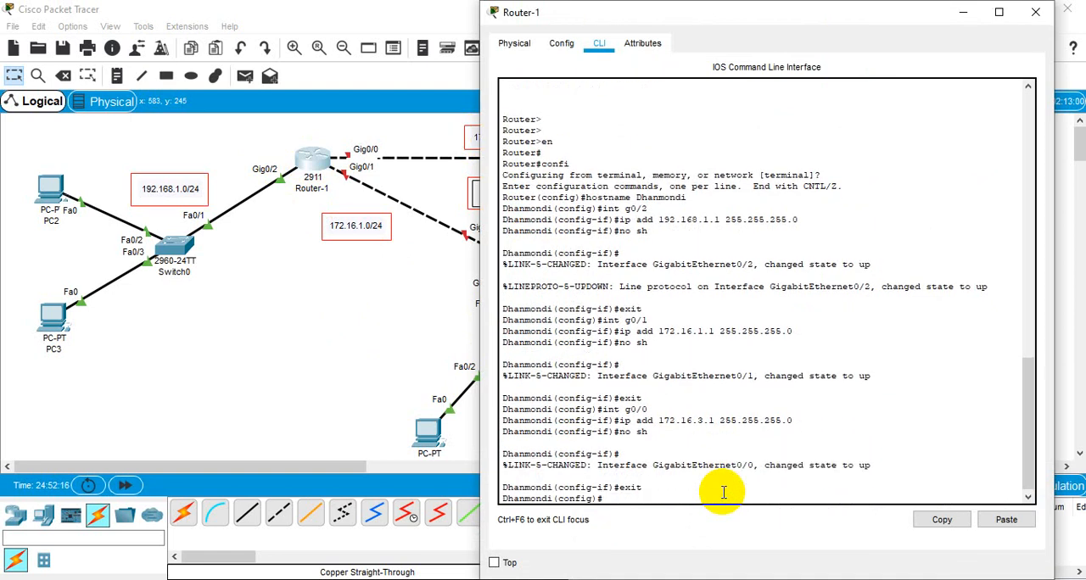
Step: Save Router-1's running configuration from global configuration mode with do wr
type("do")
type("wr")
key("Return")
key("Return")
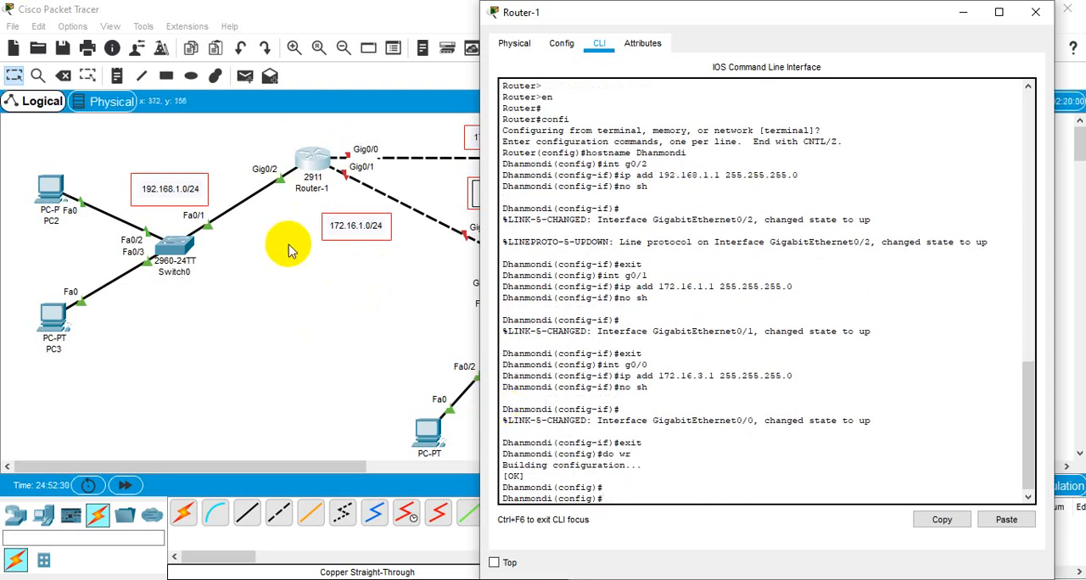
Step: Open Router2's command line and answer no to the initial configuration dialog
left_click(322, 303)
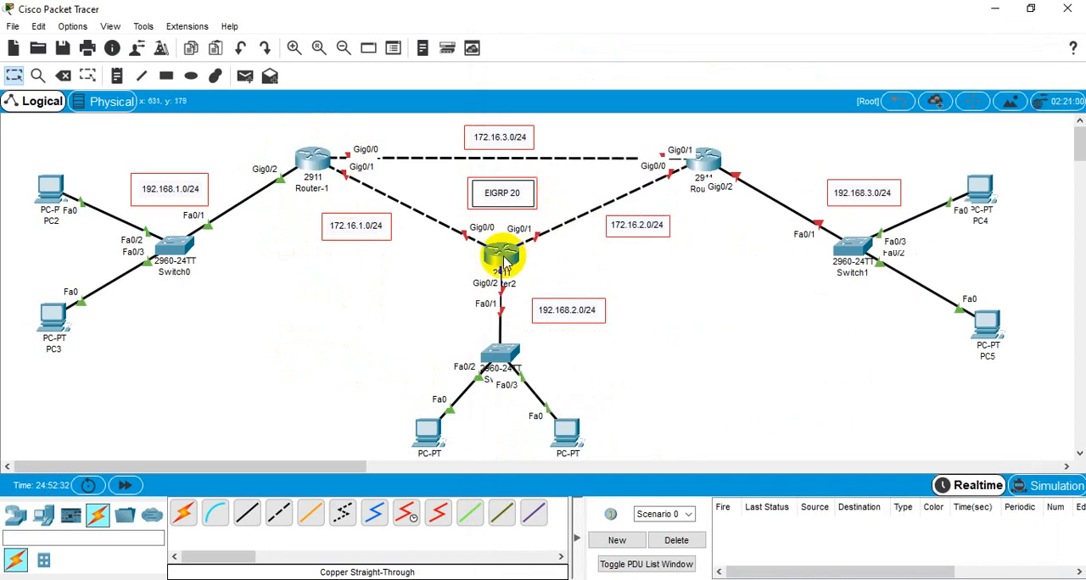
left_click(503, 259)
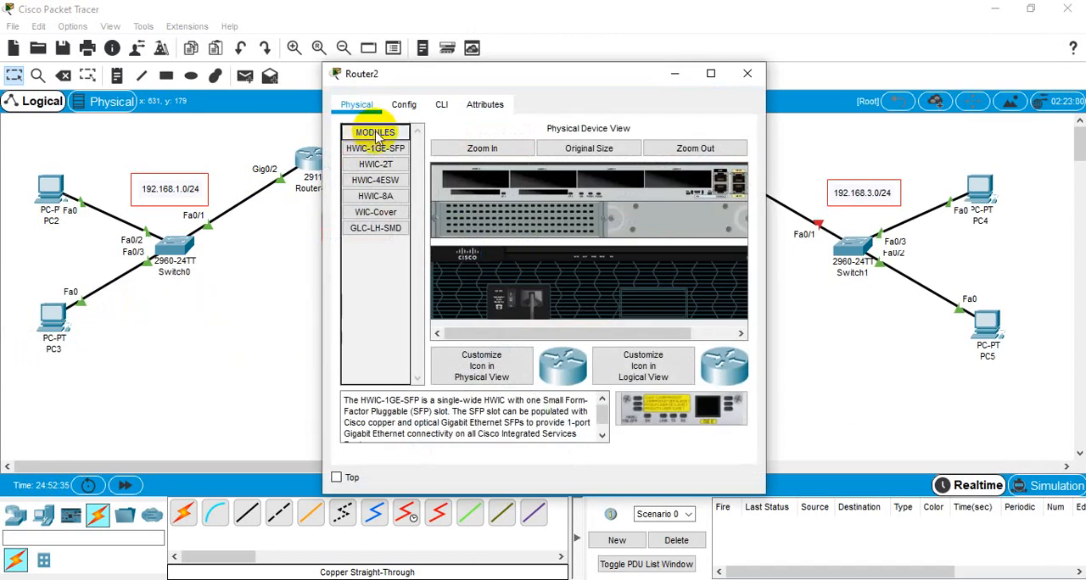
left_click(440, 105)
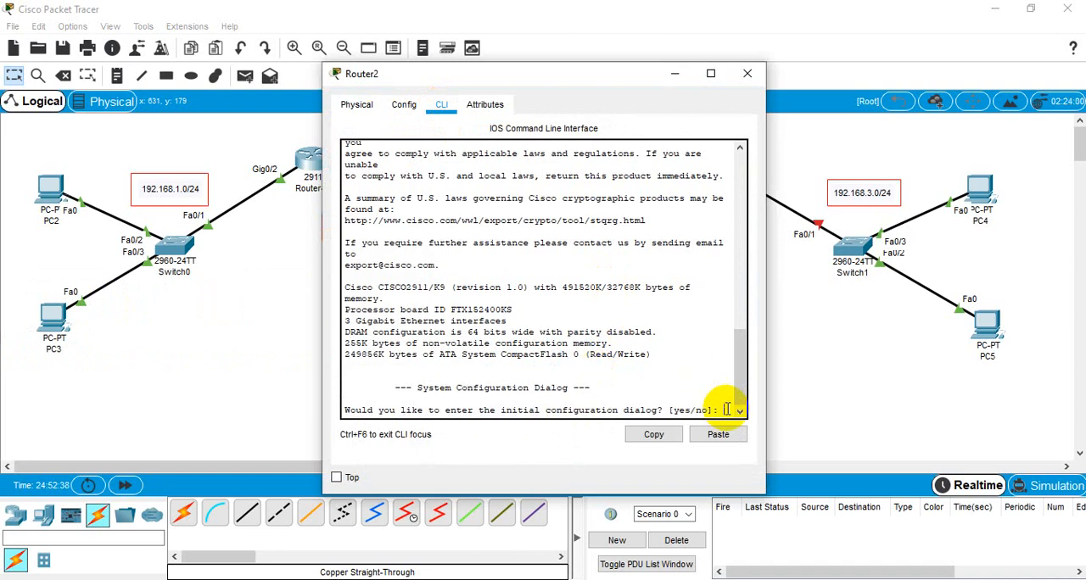
type("no")
key("Return")
key("Return")
key("Return")
Step: Enter global configuration mode on Router2 and set its hostname to Uttara
type("en")
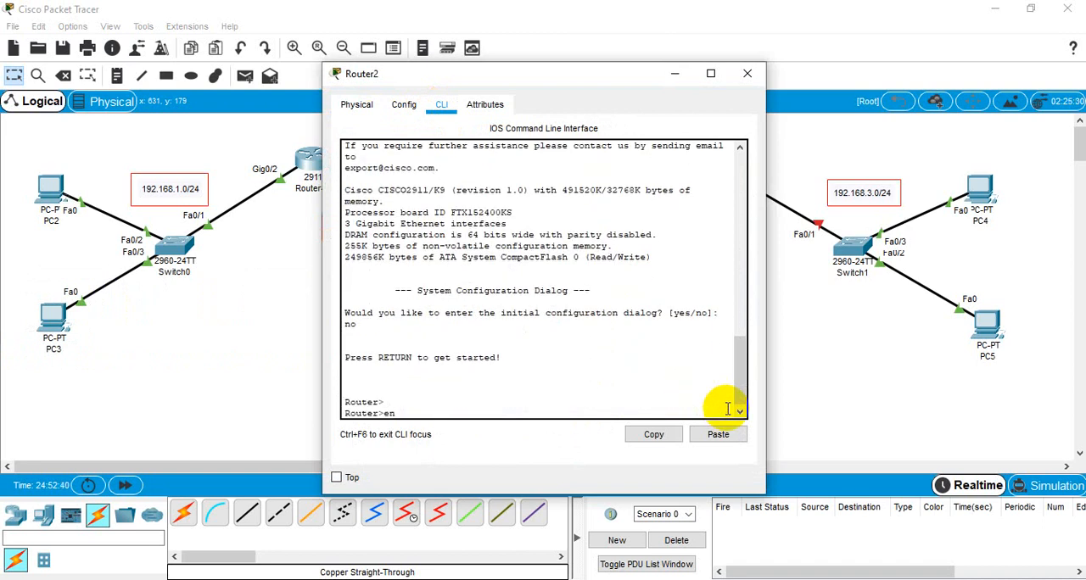
key("Return")
type("confi")
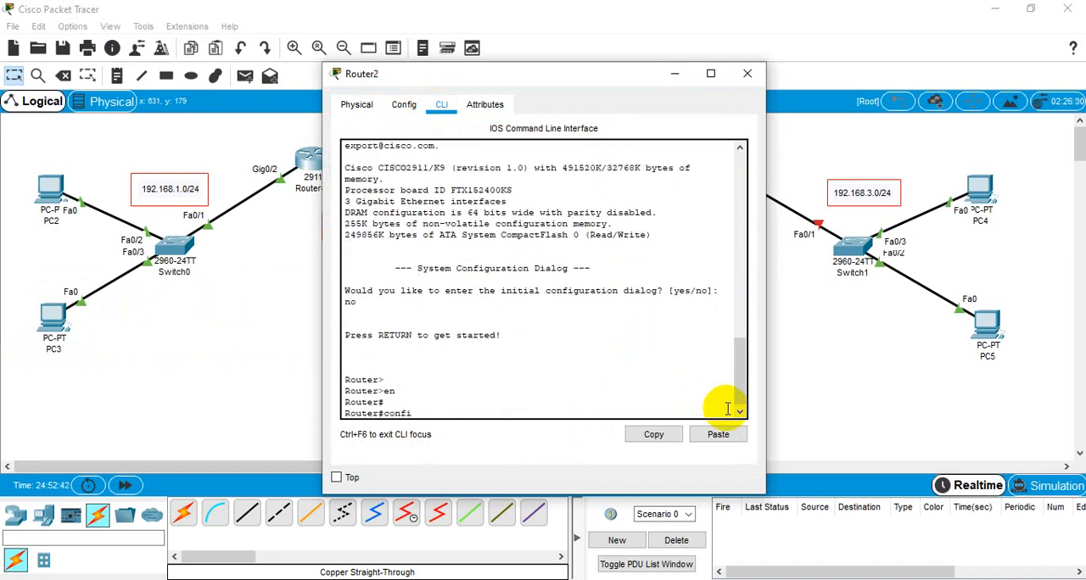
key("Return")
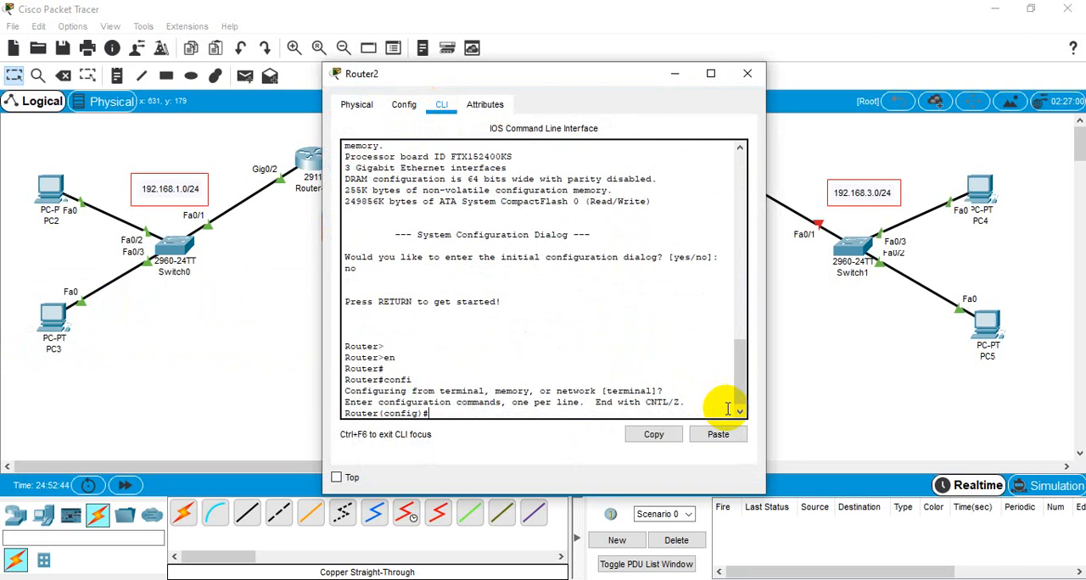
type("hostname Uttara")
key("Return")
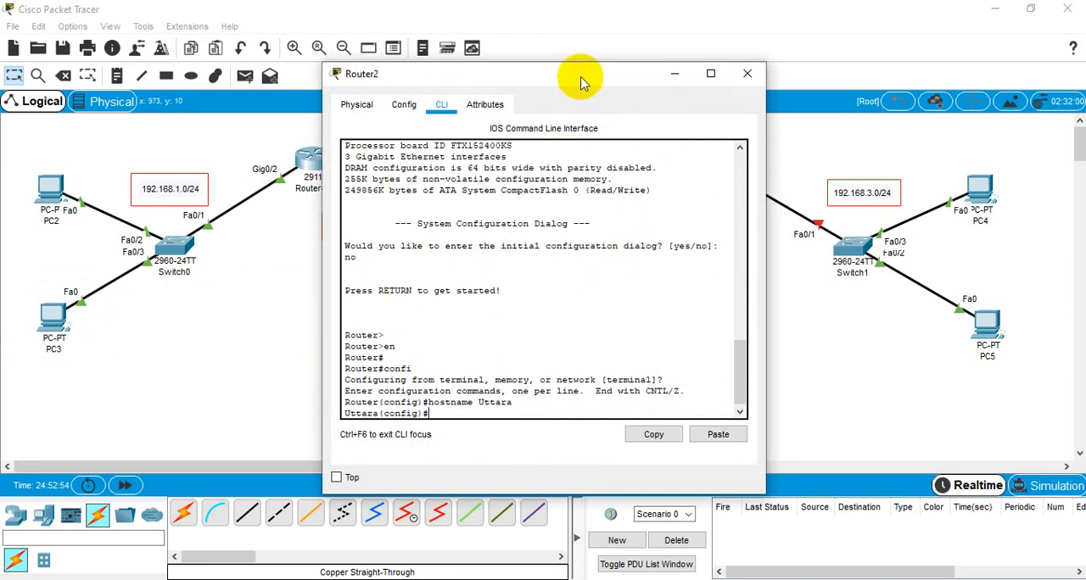
Step: Move and enlarge the Router2 window so that Router2 and its link to Router-1 stay in view
left_click_drag(566, 65, 805, 20)
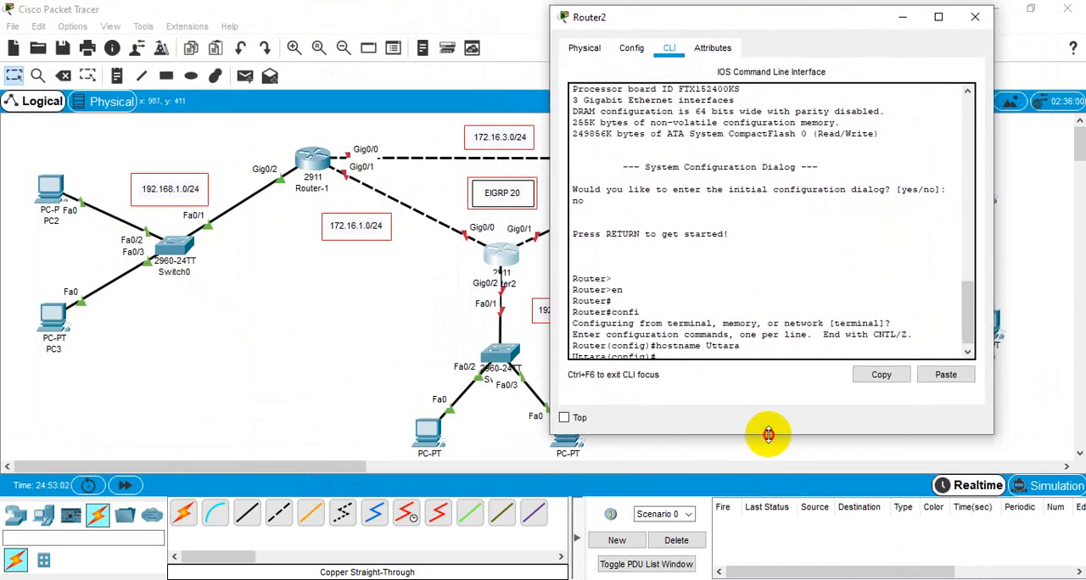
left_click_drag(772, 433, 789, 579)
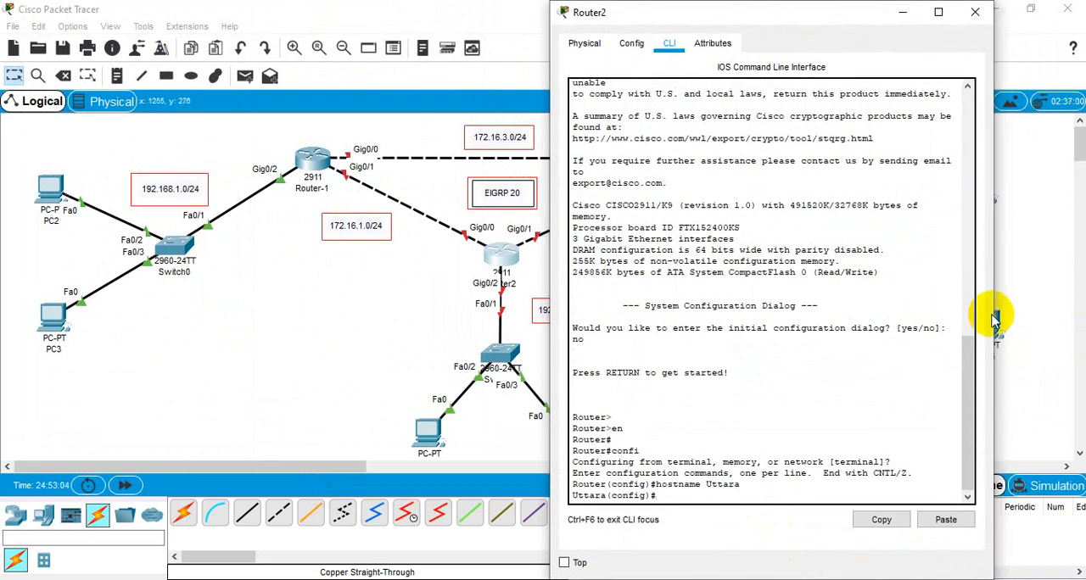
left_click_drag(1023, 320, 1060, 324)
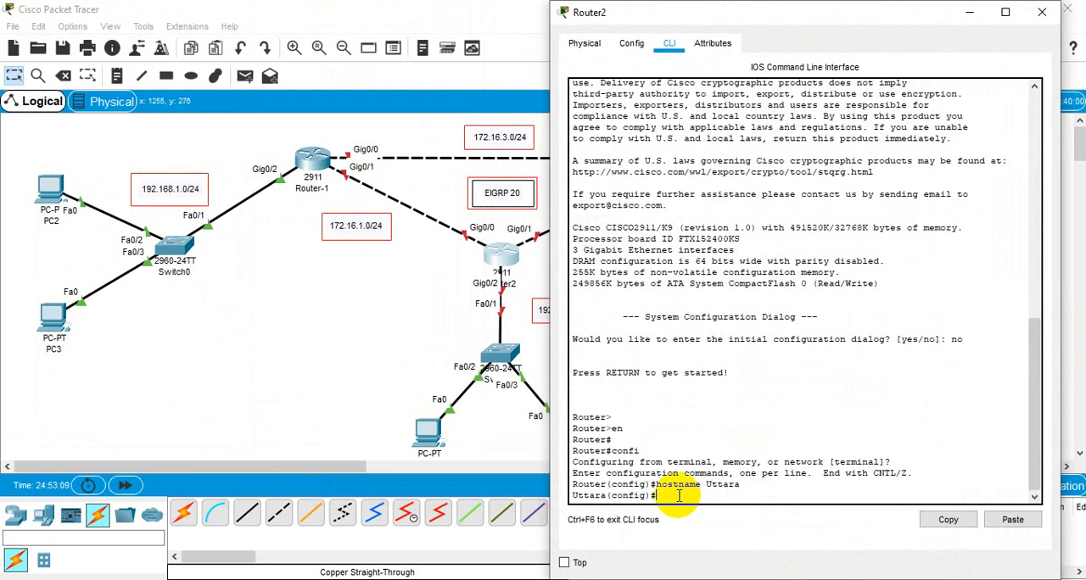
Step: Enter configuration for interface g0/0 on Router2
type("int g0/0")
key("Return")
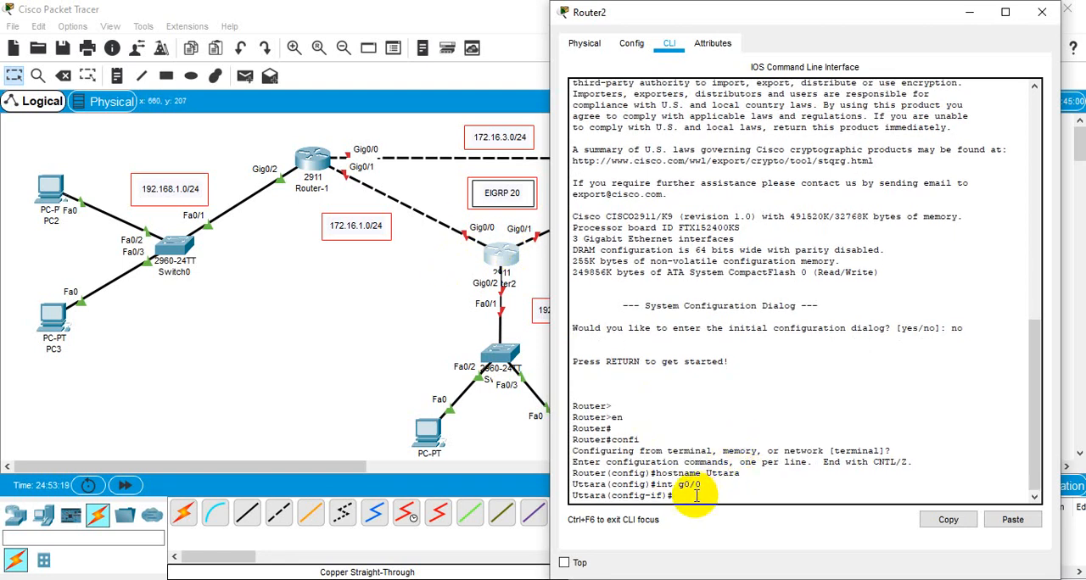
Step: Assign IP address 172.16.1.2 with mask 255.255.255.0 to Router2's interface g0/0
type("ip add 172.16.1.2")
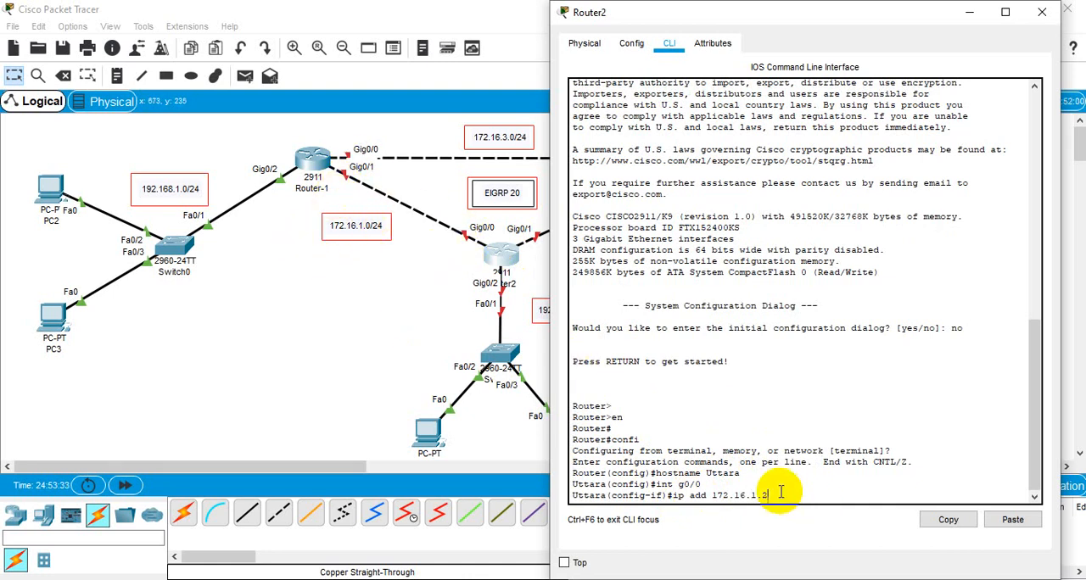
type(" 255.255.255.0")
key("Return")
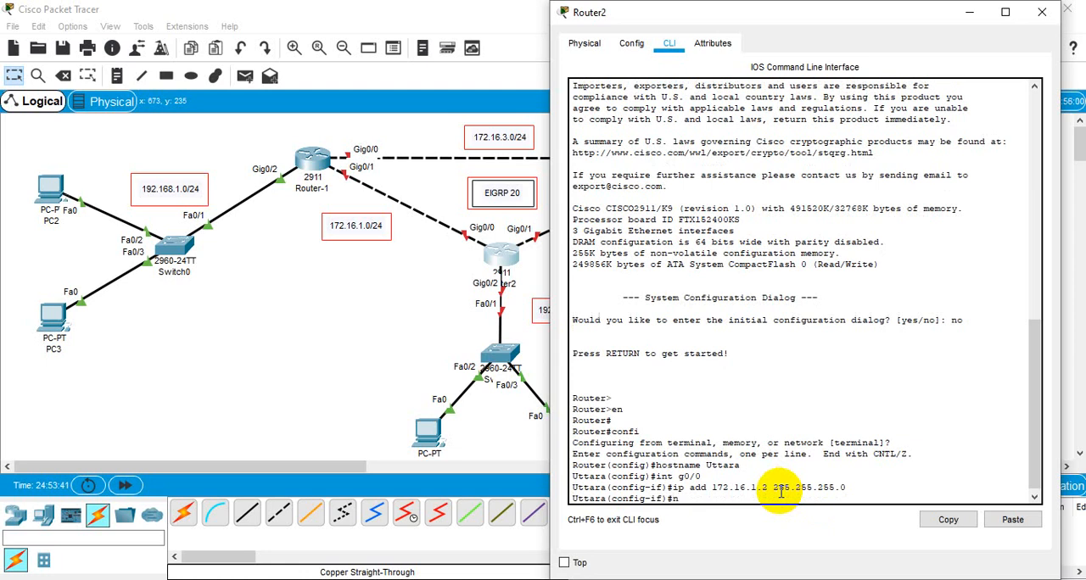
Step: Enable Router2's interface g0/0 with no shutdown and return to the interface configuration prompt
type("no sh")
key("Return")
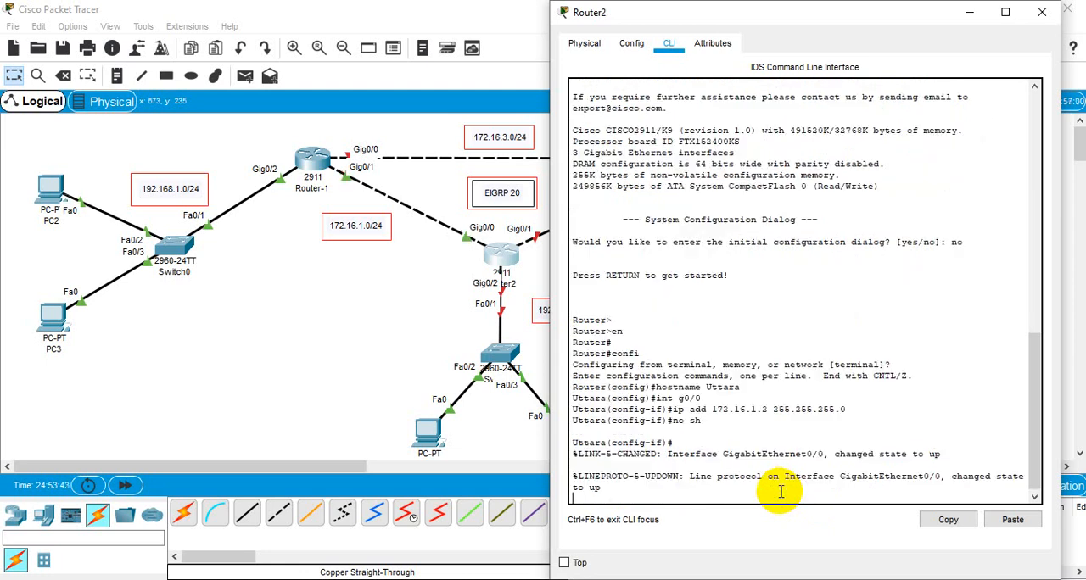
key("Return")
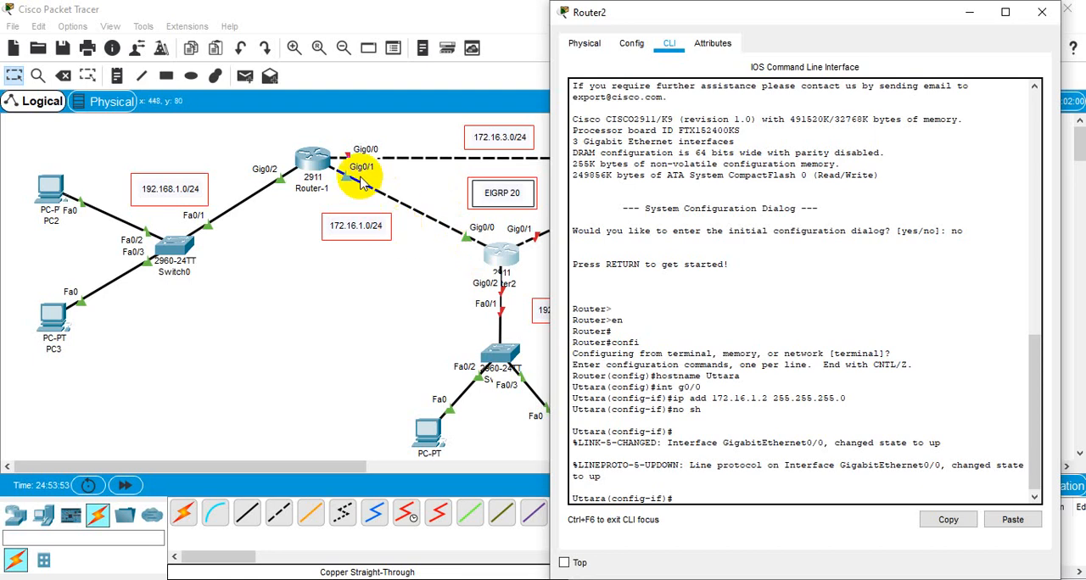
left_click(733, 466)
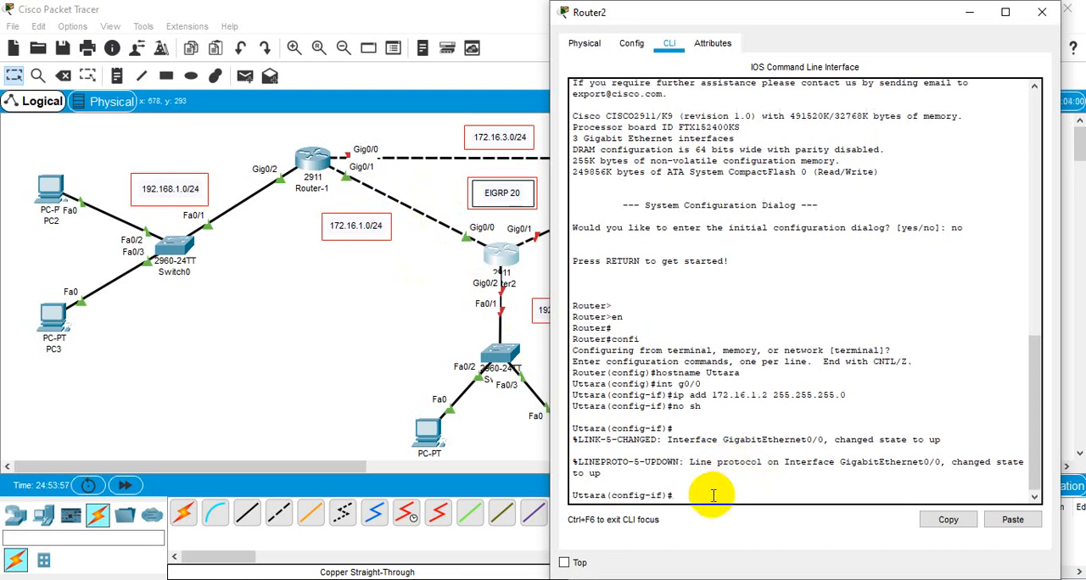
key("Return")
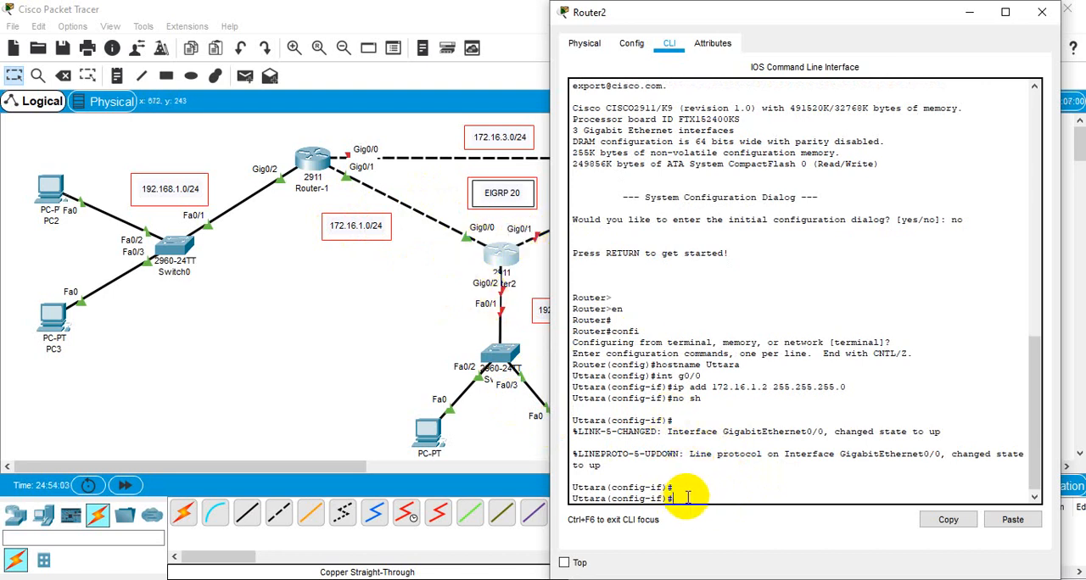
Step: Switch to configuring interface g0/2 on Router2
type("t")
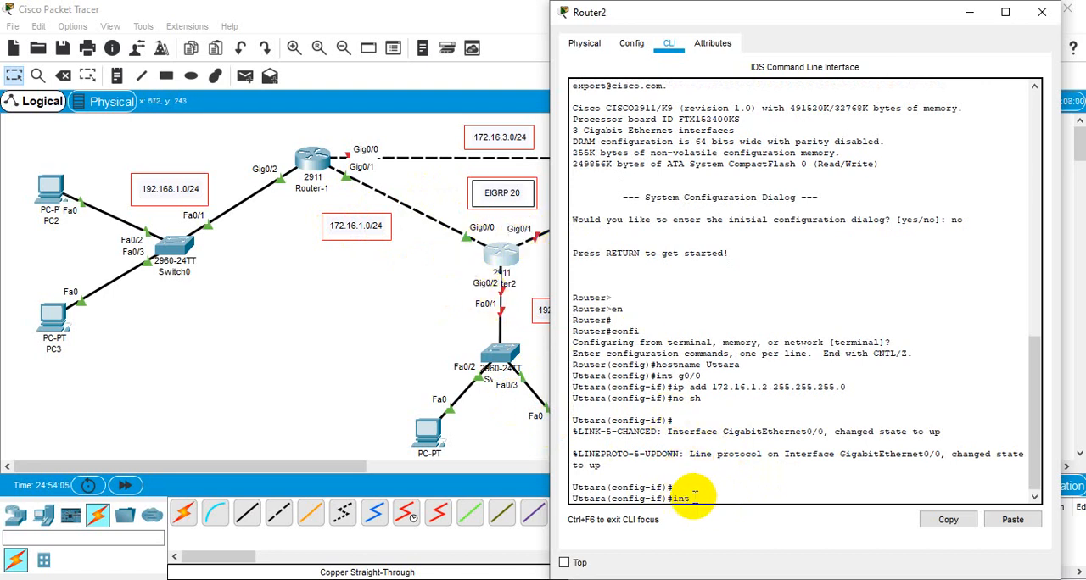
type(" g0/2")
key("Return")
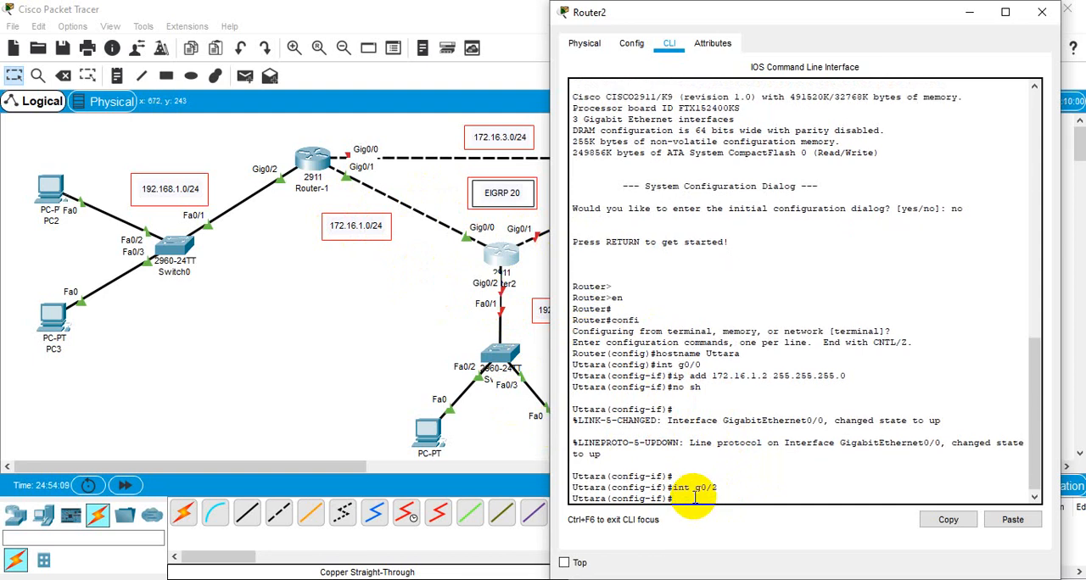
Step: Move and narrow the Router2 window to uncover Router2's links to the 172.16.2.0/24 and 192.168.2.0/24 networks
left_click_drag(813, 11, 264, 10)
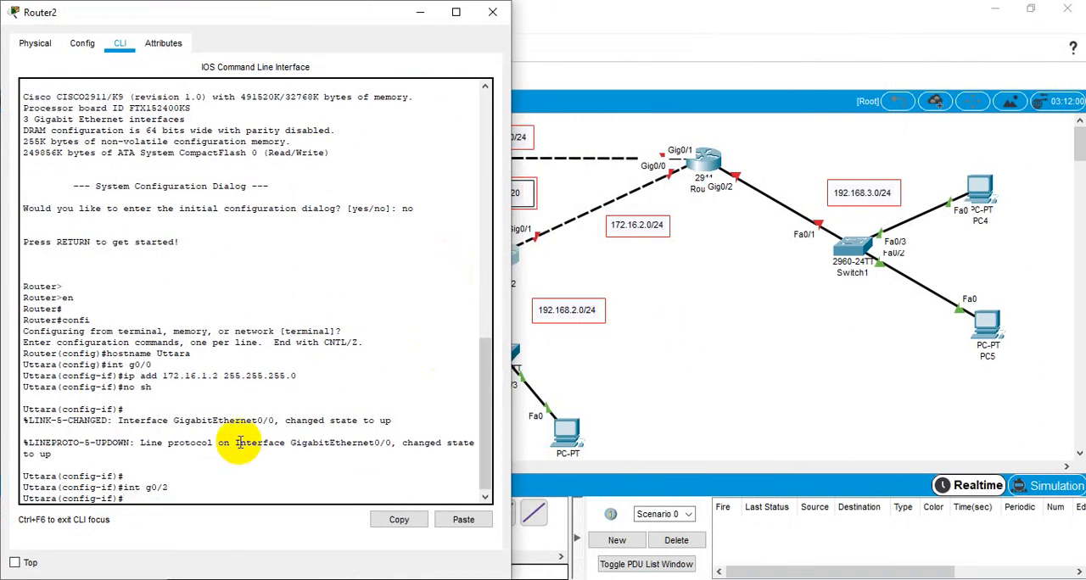
left_click_drag(509, 231, 483, 236)
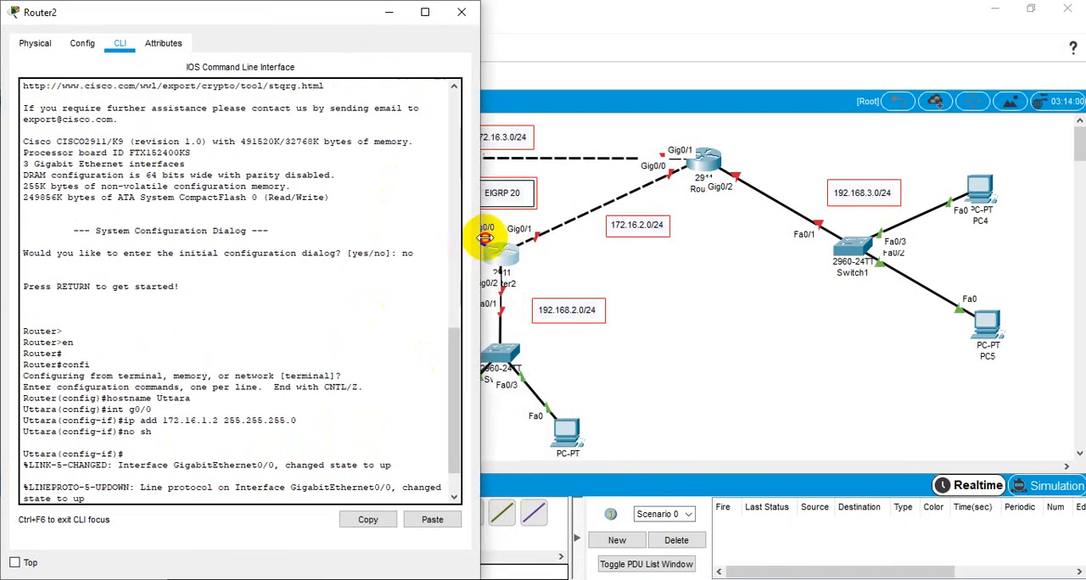
key("Return")
type("int g0/2")
key("Return")
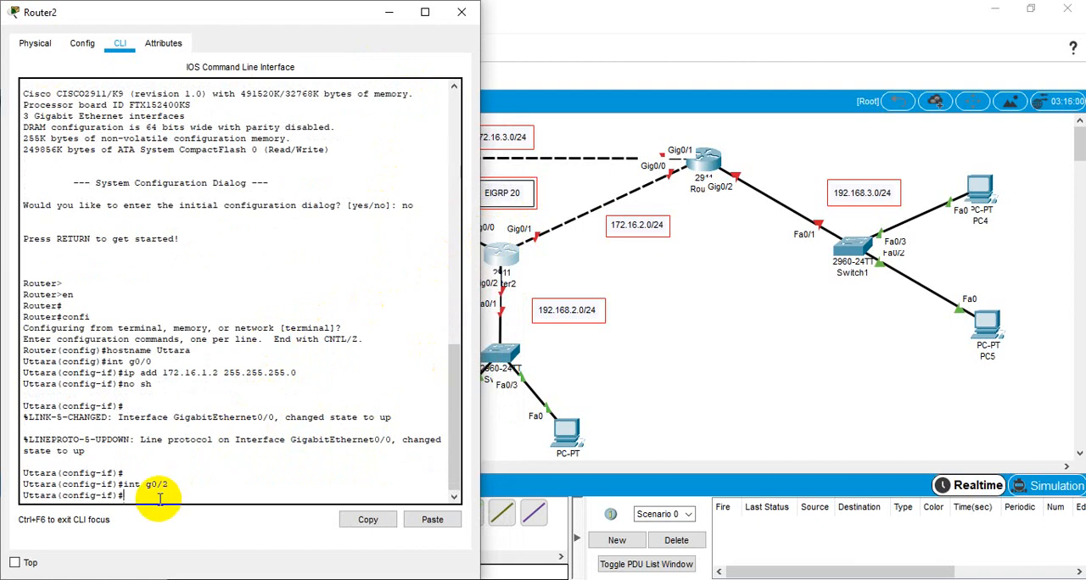
type("if)#1")
type("92.1")
key("BackSpace")
key("BackSpace")
key("BackSpace")
Step: Assign IP address 192.168.2.1 with mask 255.255.255.0 to Router2's interface g0/2
type("ip add 192.168.2.1")
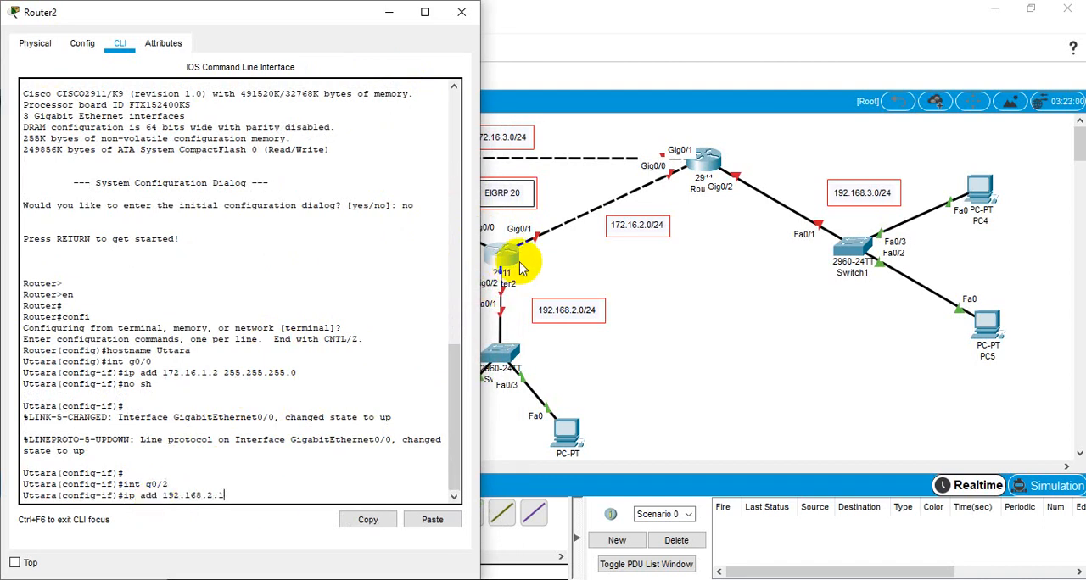
type(" 2")
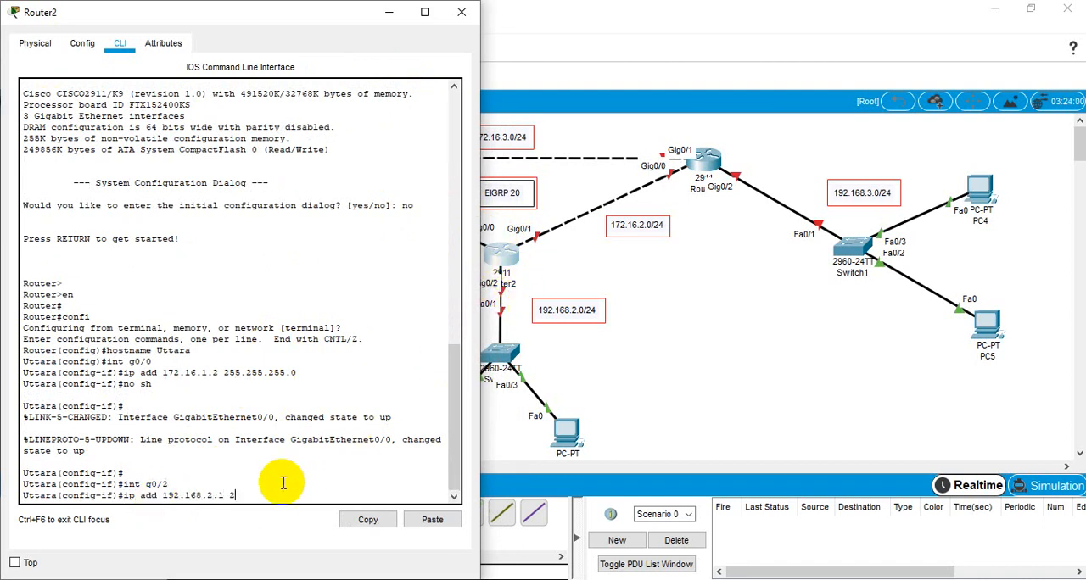
type("55.255.255.0")
key("Return")
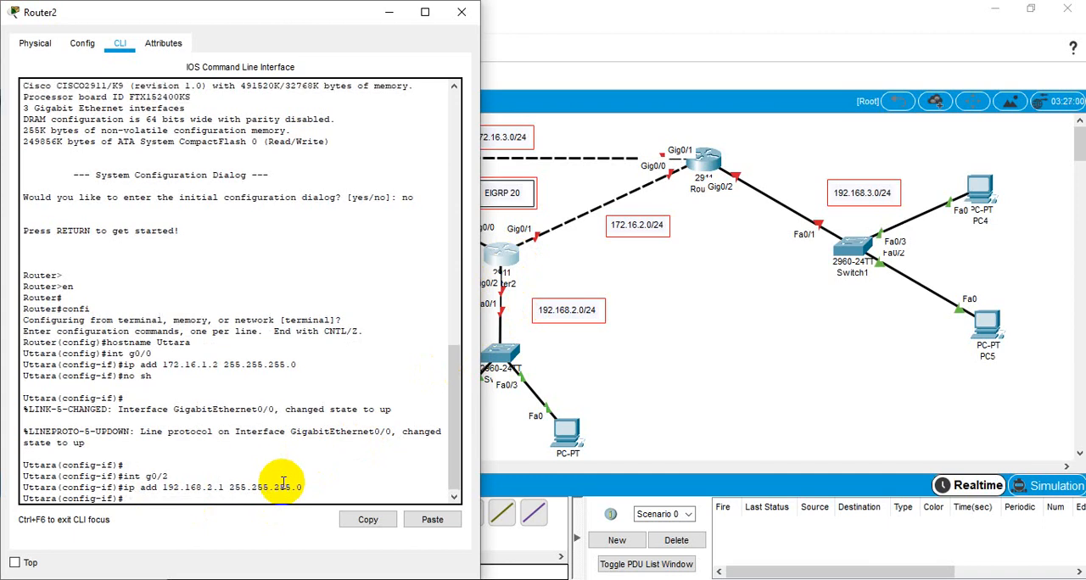
Step: Enable Router2's interface g0/2 with no shutdown and exit to global configuration mode
type("no sh")
key("Return")
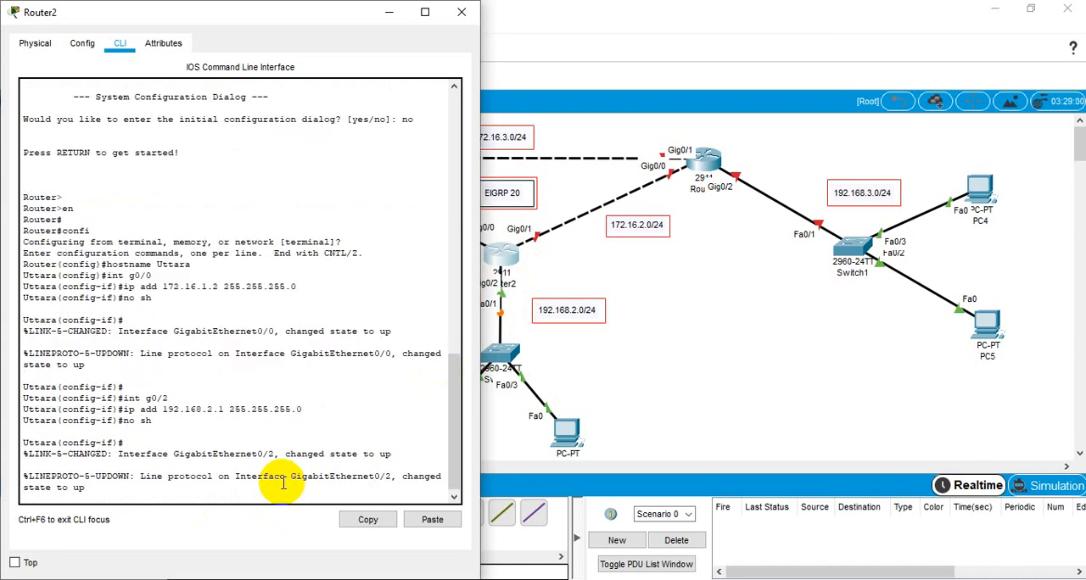
key("Return")
type("exit")
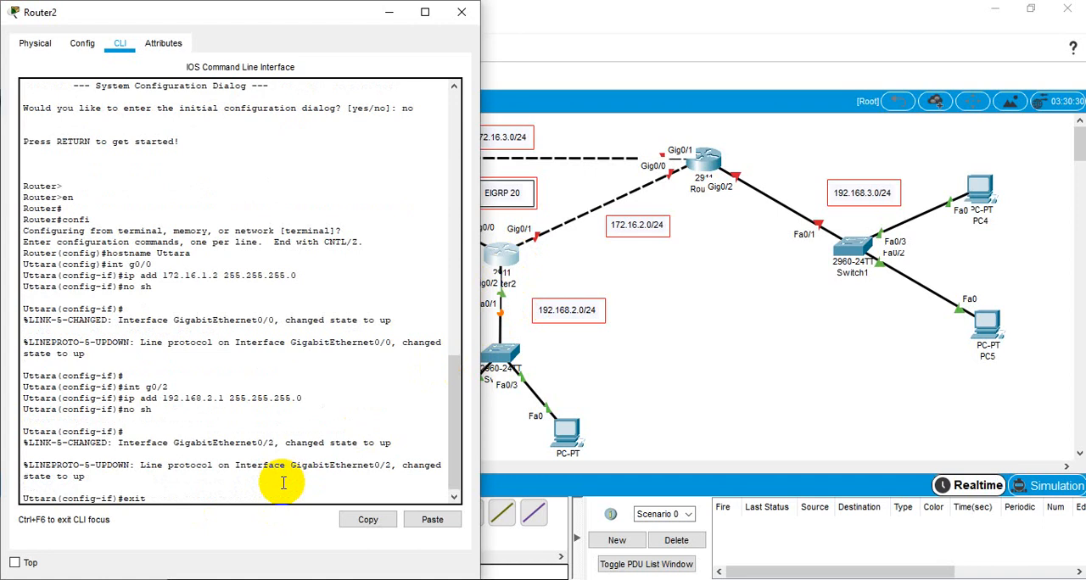
key("Return")
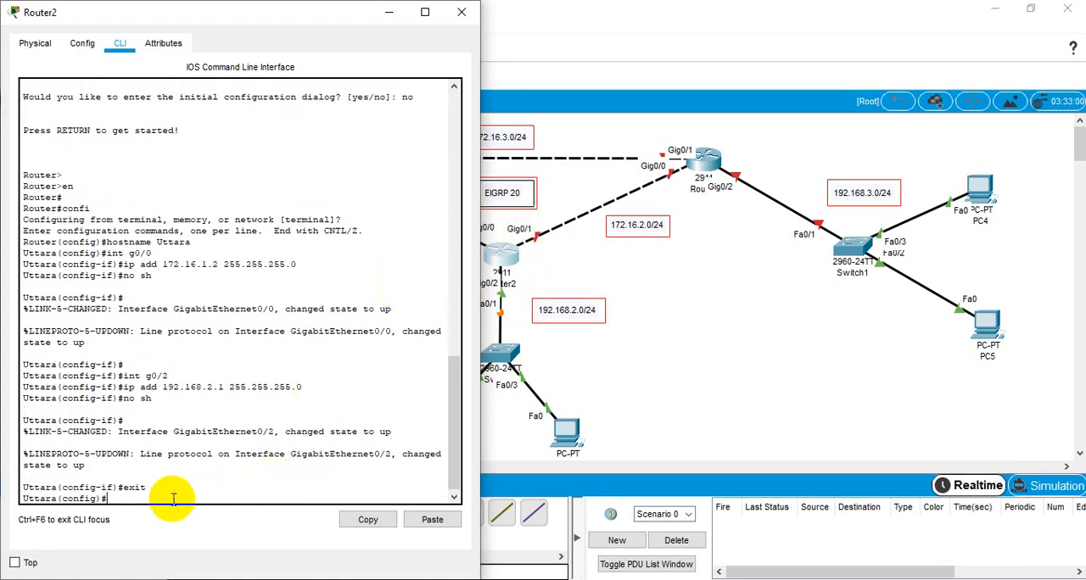
Step: Assign IP address 172.16.2.1 with mask 255.255.255.0 to Router2's interface g0/1
type("int g0/1")
key("Return")
type("ig-if)#i")
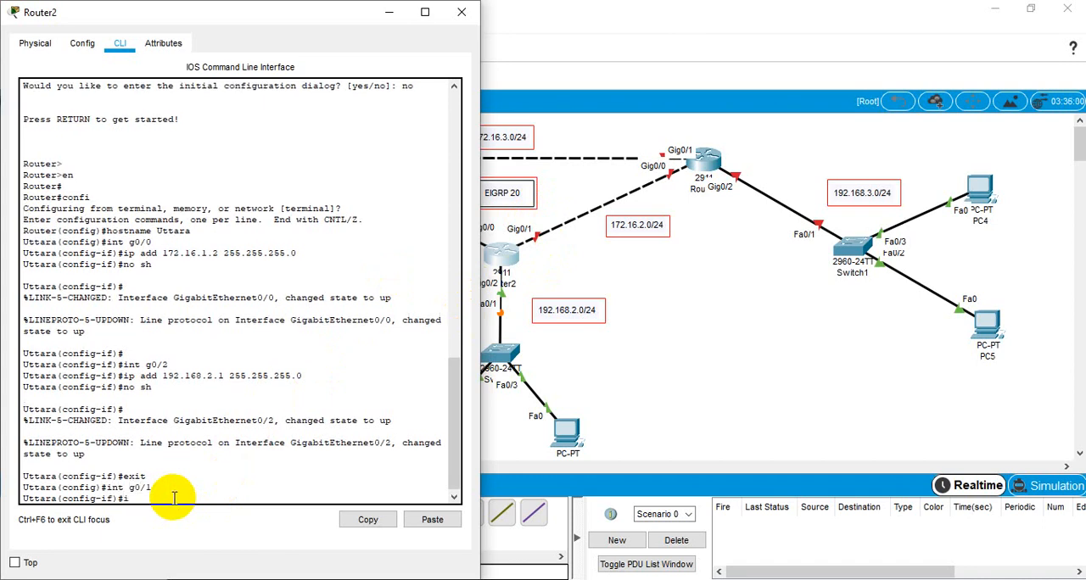
type("p add 172.16.2.1 255.255.25")
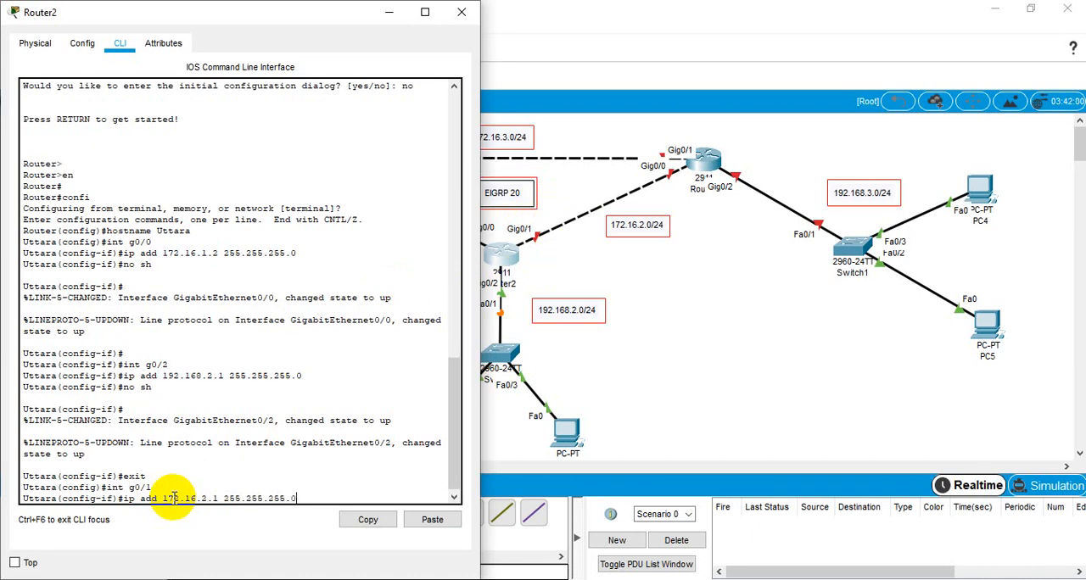
type("5.0")
key("Return")
Step: Enable Router2's interface g0/1 with no shutdown and exit to global configuration mode
type("no ")
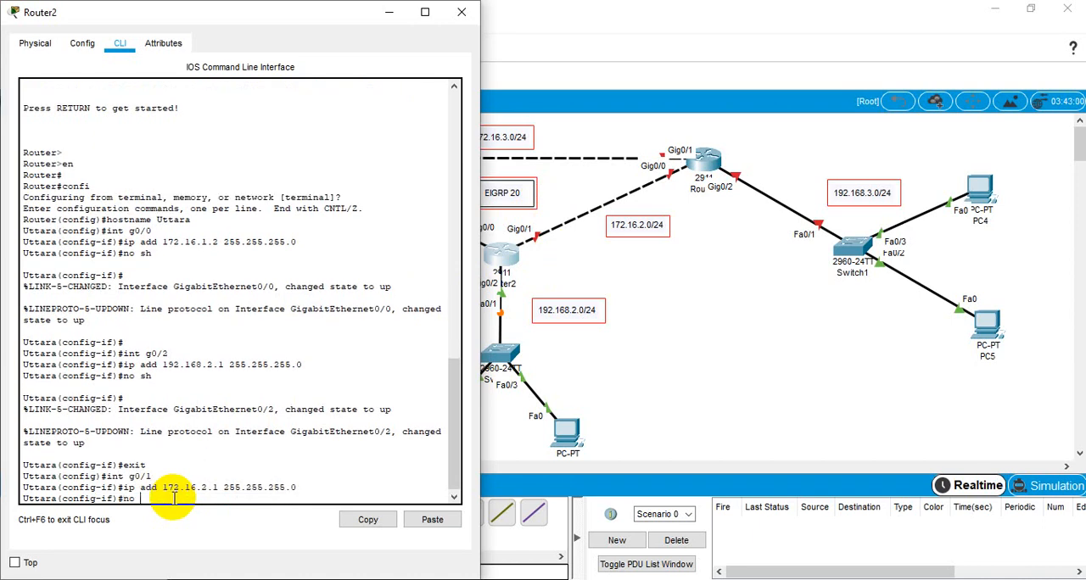
type("sh")
key("Return")
key("Return")
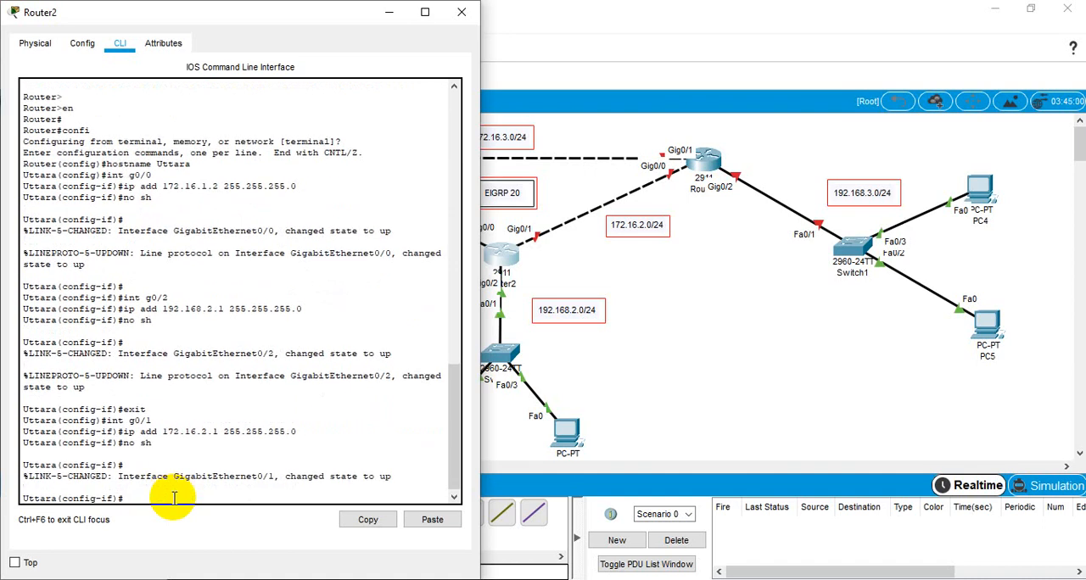
type("exit")
key("Return")
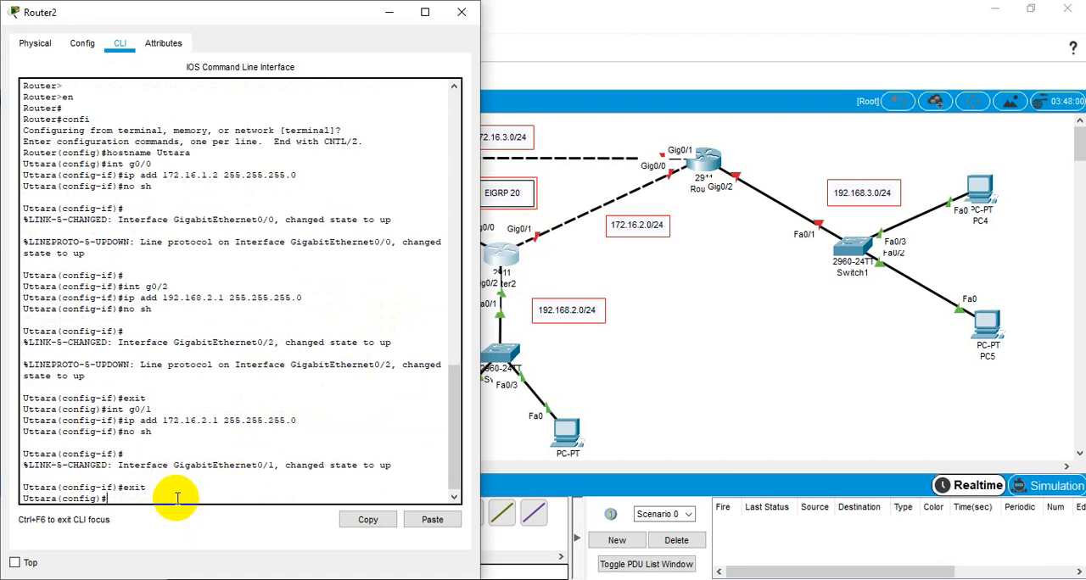
Step: Save Router2's running configuration from global configuration mode with do wr
type("do wr")
key("Return")
key("Return")
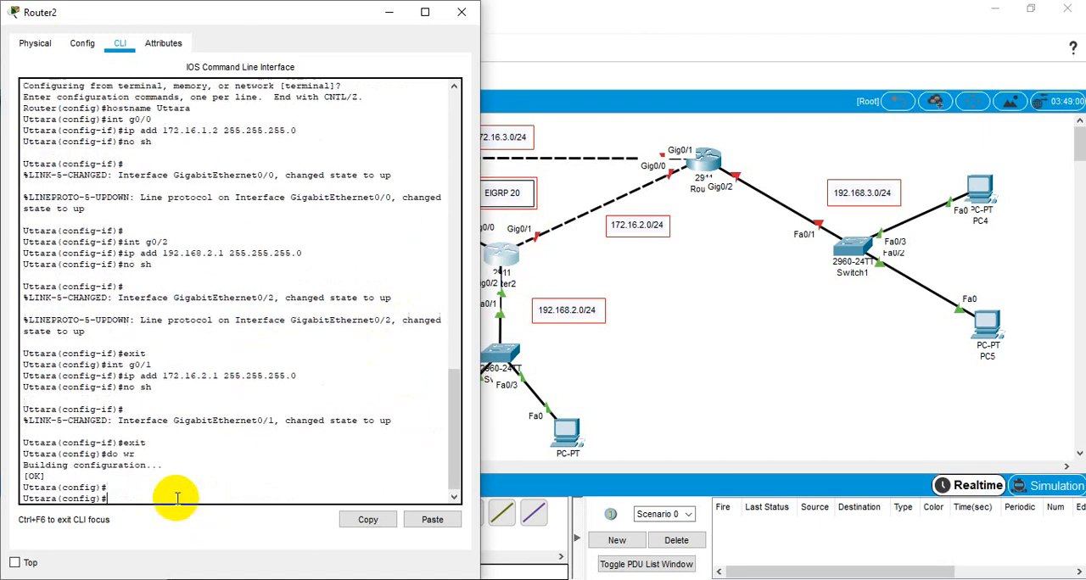
Step: Open the command line of the router linked to Switch1 and arrange its window so that router's links stay uncovered
left_click(670, 297)
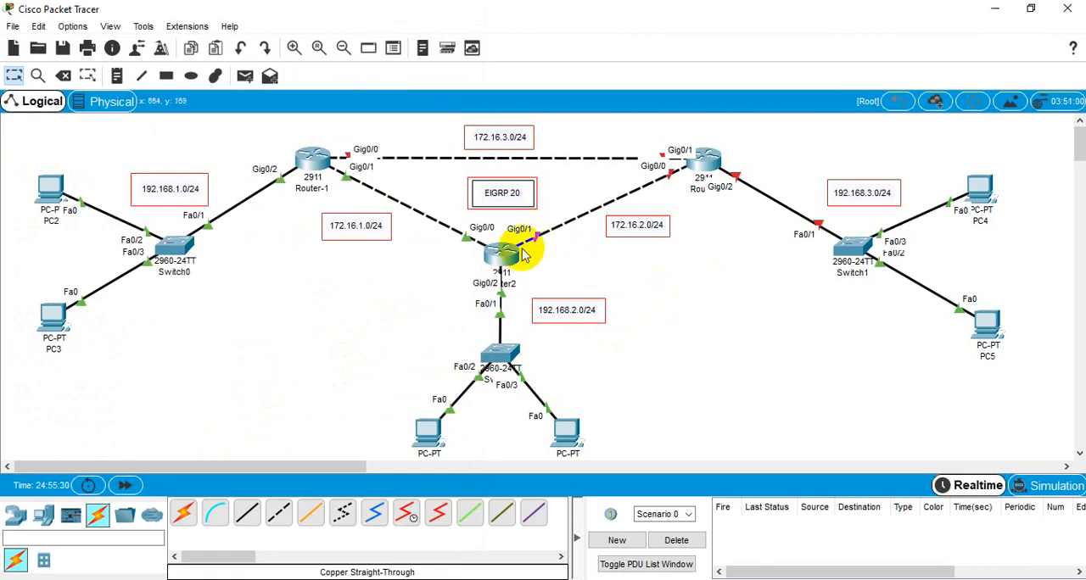
left_click(708, 157)
left_click(442, 104)
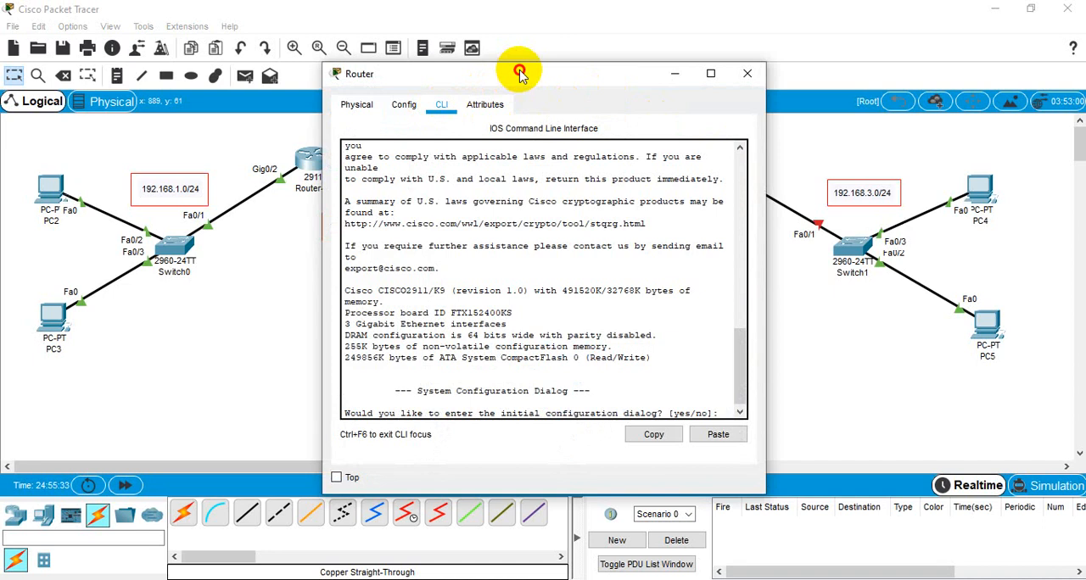
left_click_drag(520, 74, 172, 2)
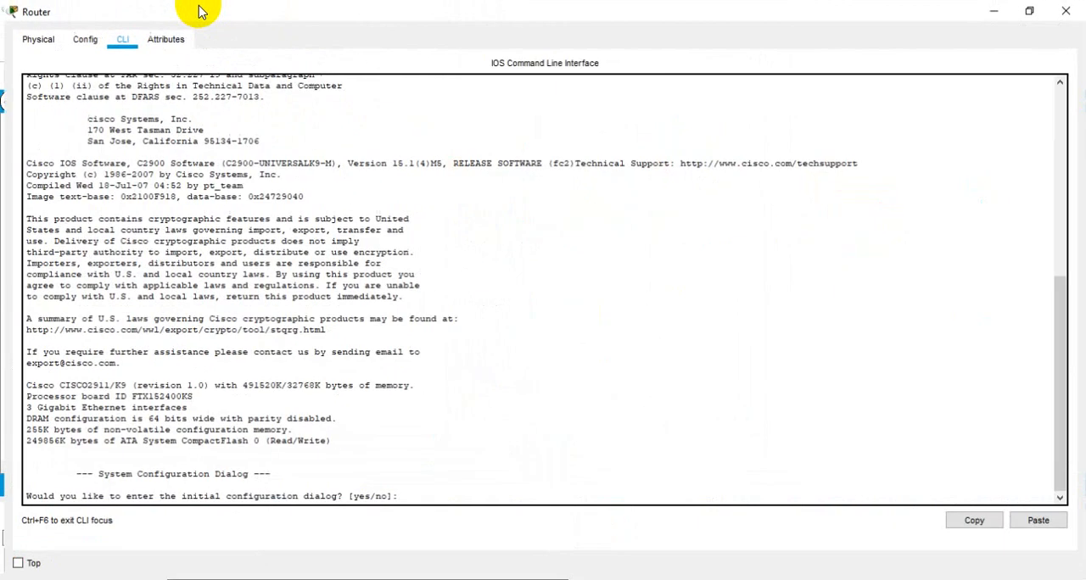
left_click(1031, 8)
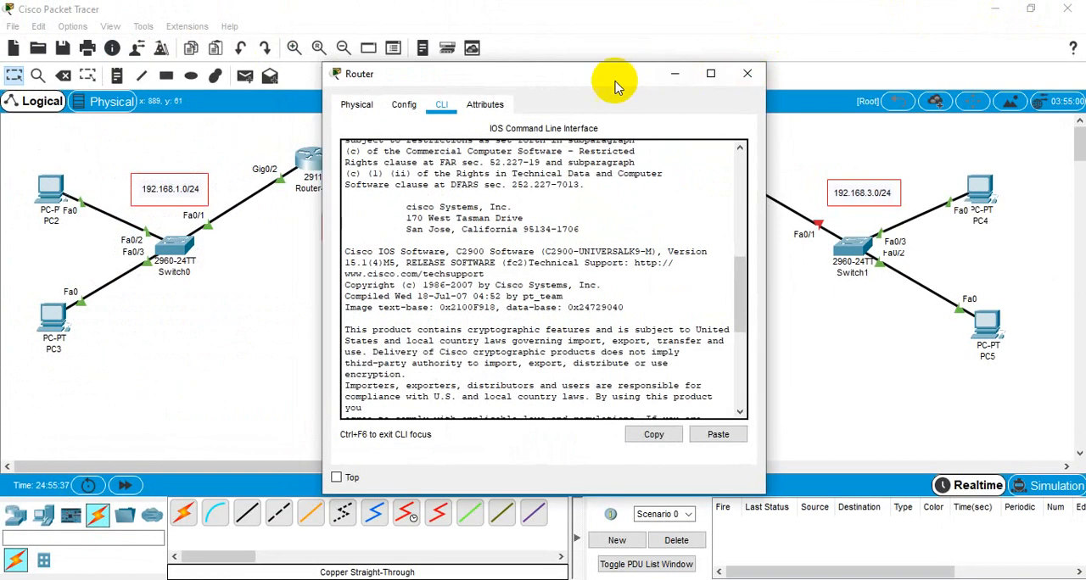
left_click_drag(613, 80, 286, 18)
left_click_drag(448, 424, 492, 563)
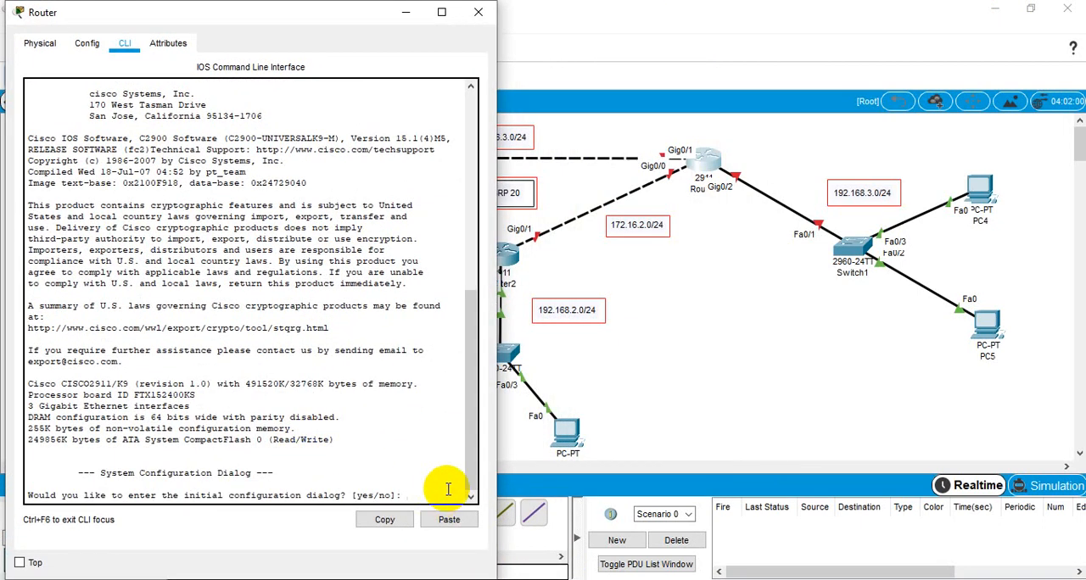
Step: Answer no to the initial configuration dialog on the router linked to Switch1 and reach its user prompt
key("Return")
Step: Enter privileged mode and global configuration mode from the terminal on the router linked to Switch1
key("Return")
key("Return")
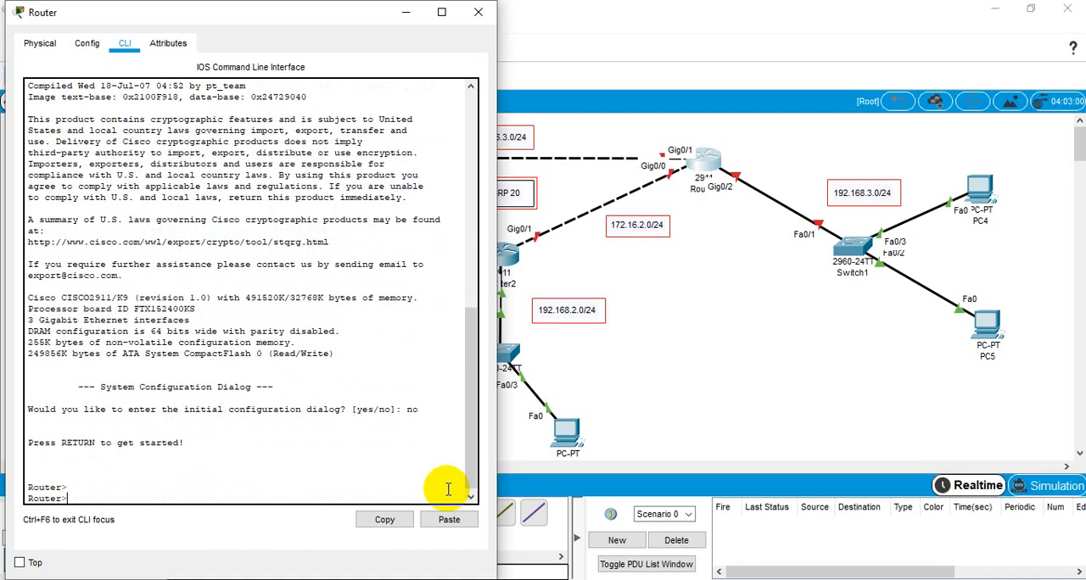
type("en")
key("Return")
key("Return")
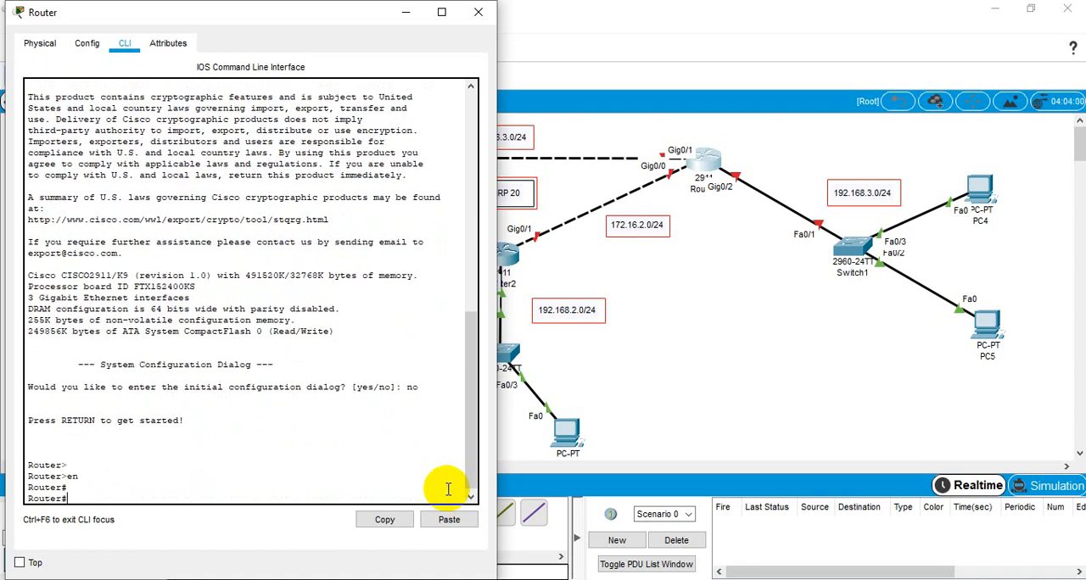
type("confi")
Step: Set the hostname of the router linked to Switch1 to Tejgaon
key("Return")
key("Return")
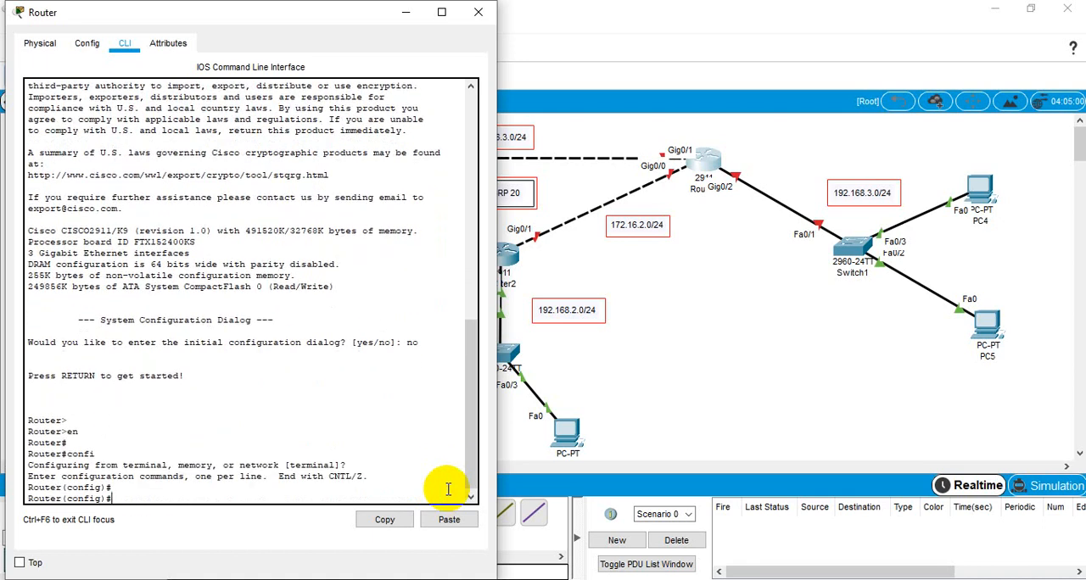
type("hostname Tejgaon")
key("Return")
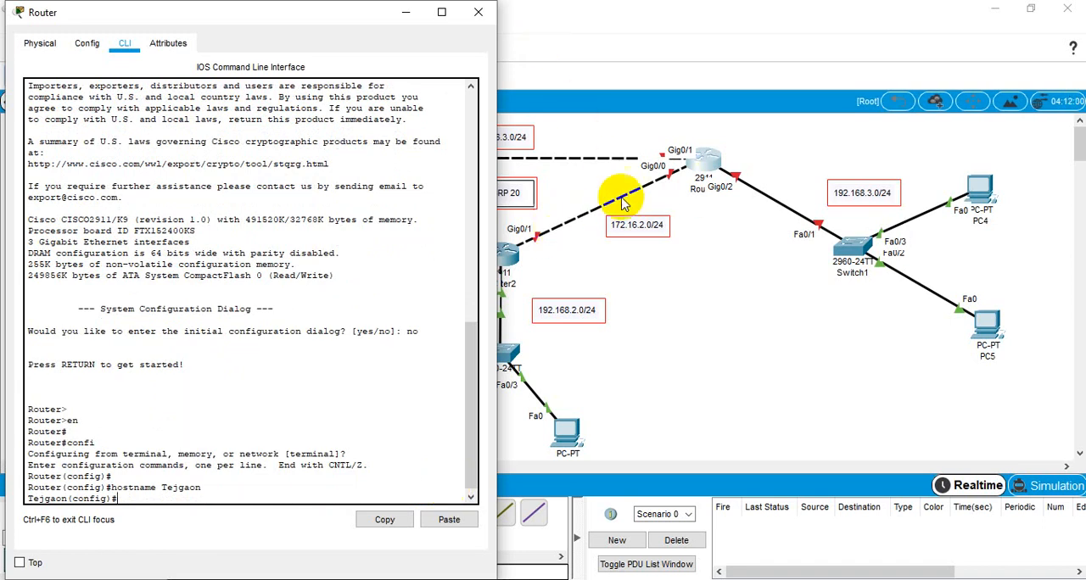
Step: Assign IP address 192.168.3.1 with mask 255.255.255.0 to interface g0/2 on the Tejgaon router
left_click(293, 376)
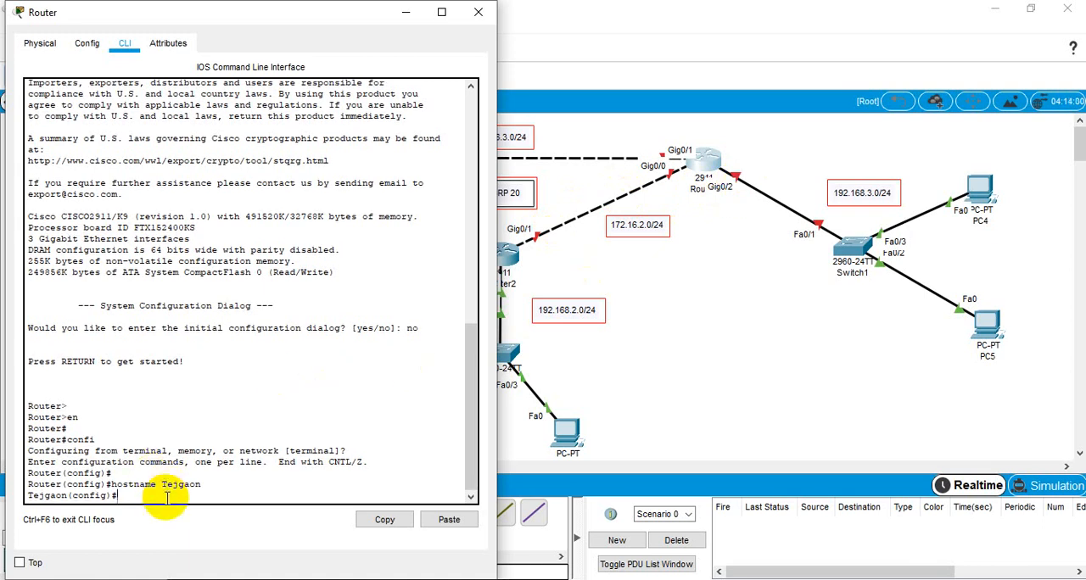
type("int g0/2")
key("Return")
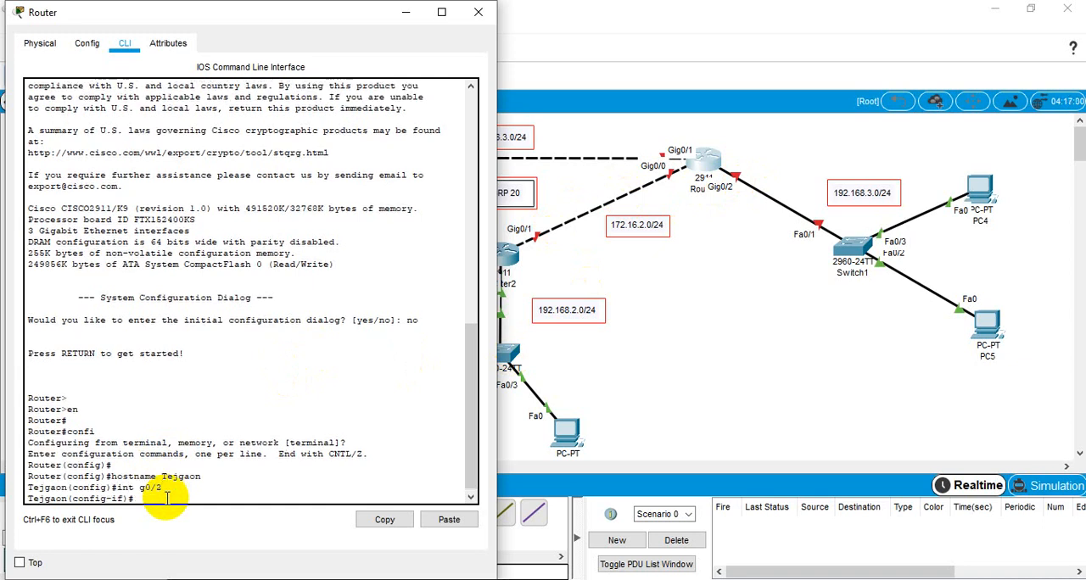
type("ip add")
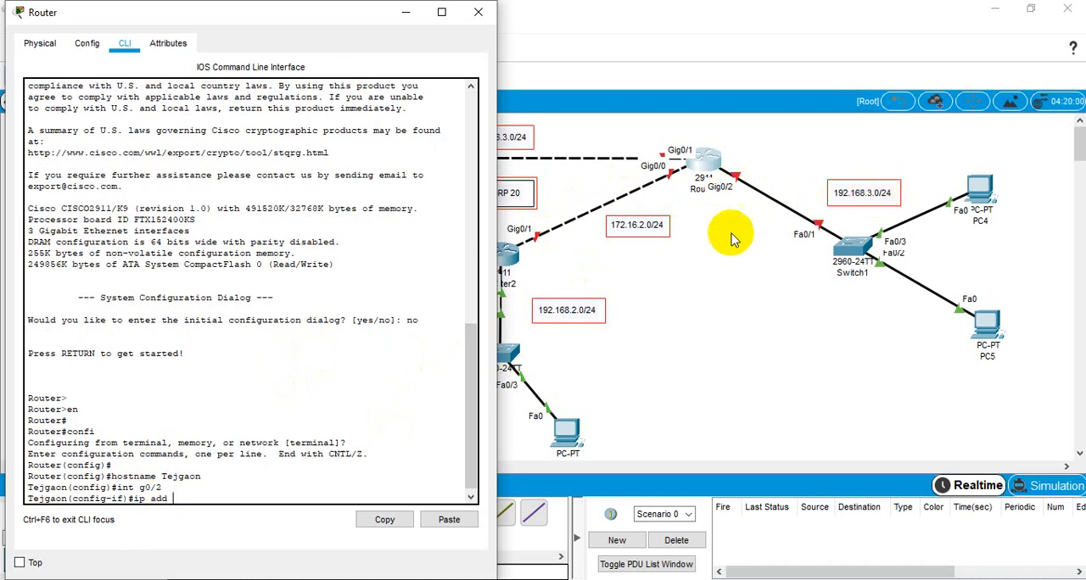
type("1")
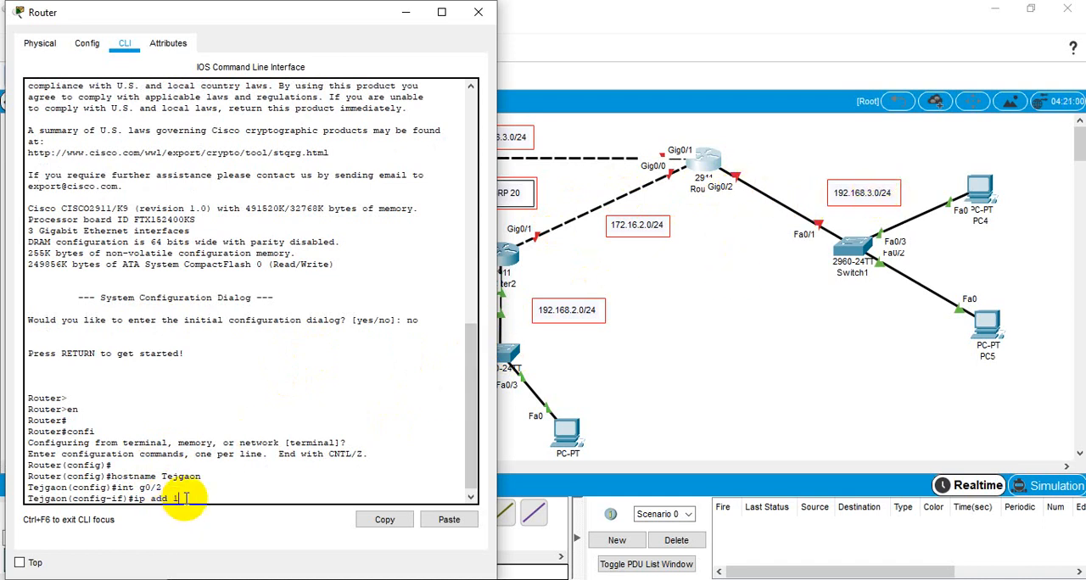
type("92.168.3.1 2")
type("55")
type(".255.0")
key("Return")
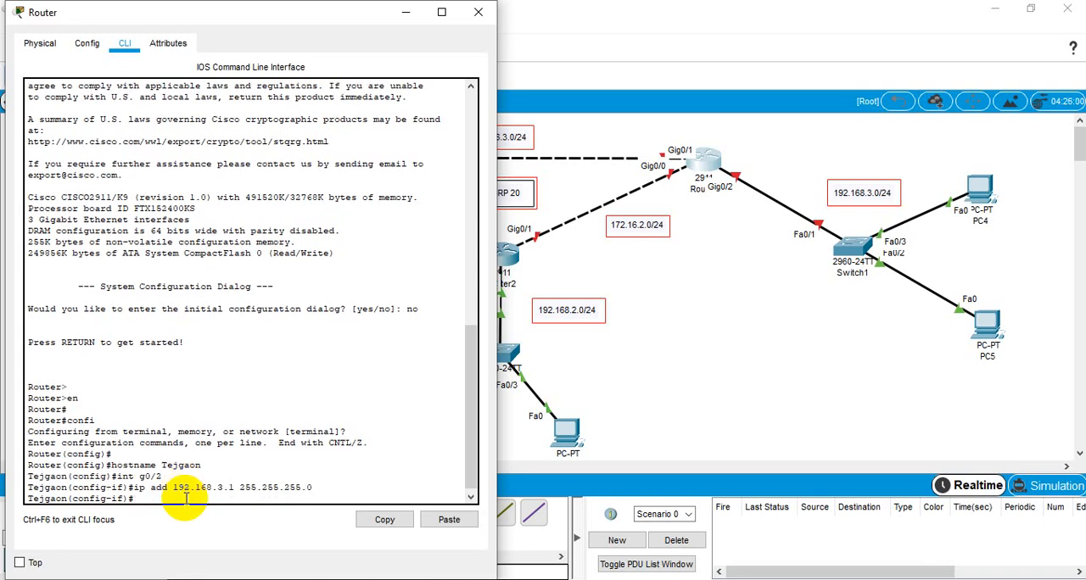
Step: Enable the Tejgaon router's interface g0/2 with no shutdown and return to the interface configuration prompt
type("no sh")
key("Return")
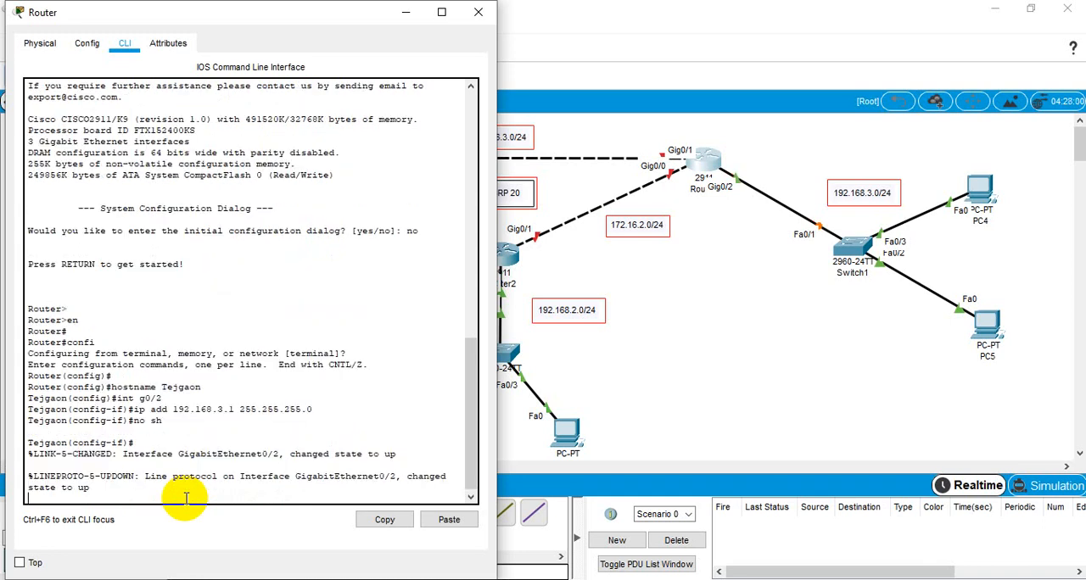
key("Return")
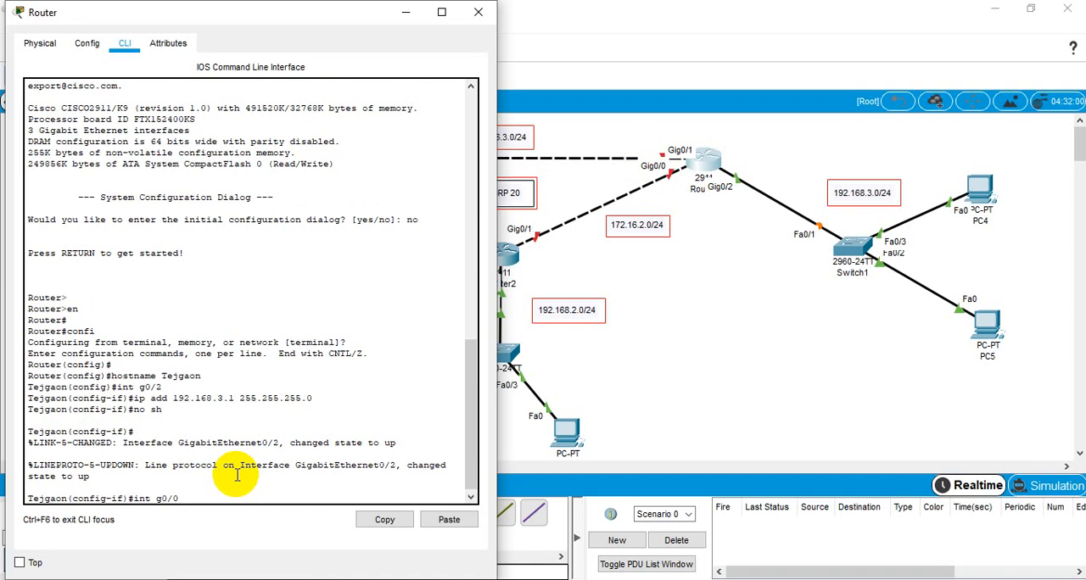
Step: Assign IP address 172.16.2.2 with mask 255.255.255.0 to interface g0/0 on the Tejgaon router
key("Return")
type("ip")
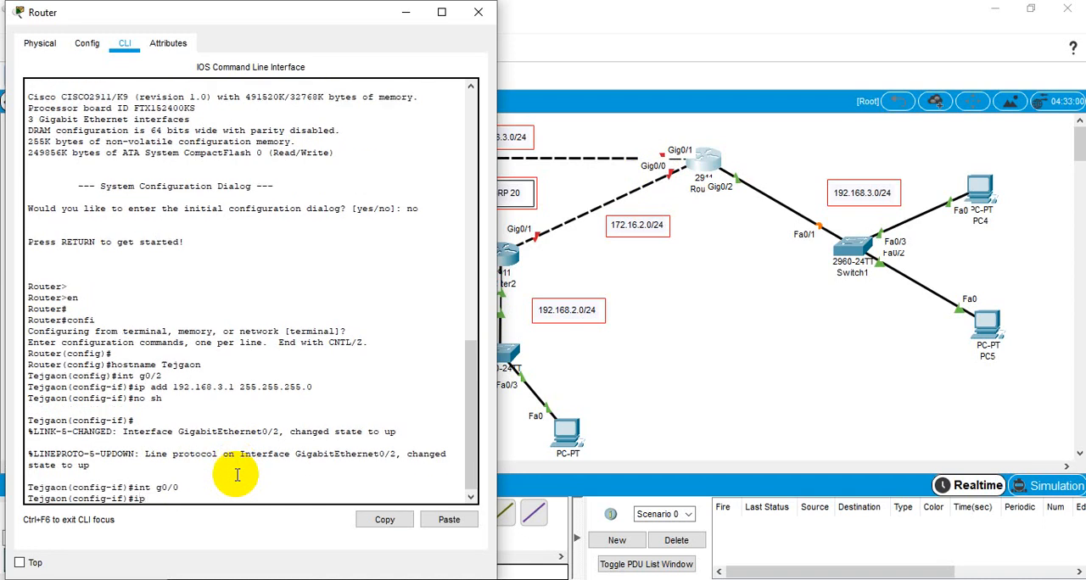
type(" add 172.16.2.2 255")
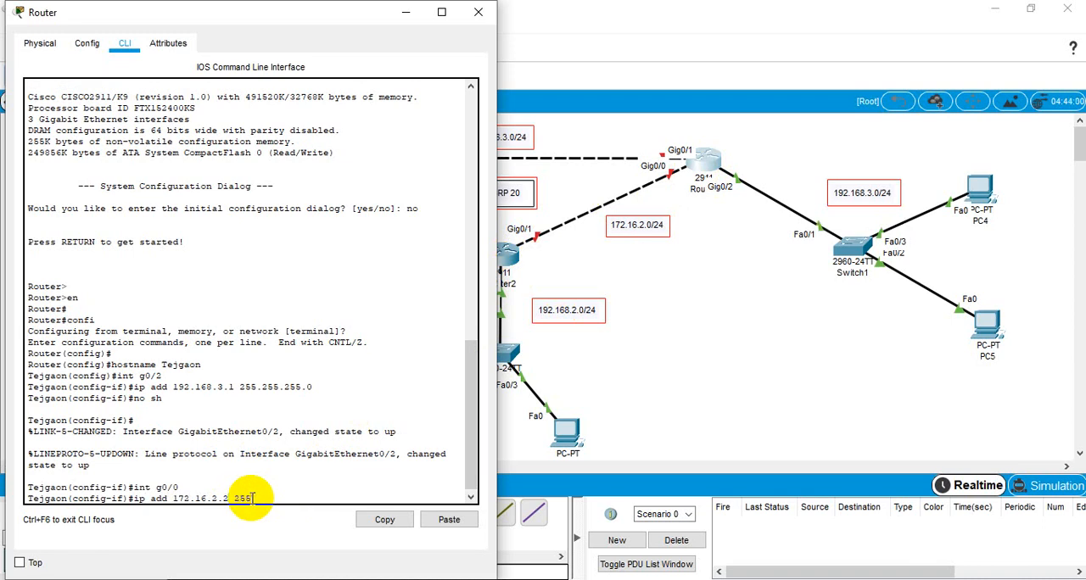
type(".255.255.0")
key("Return")
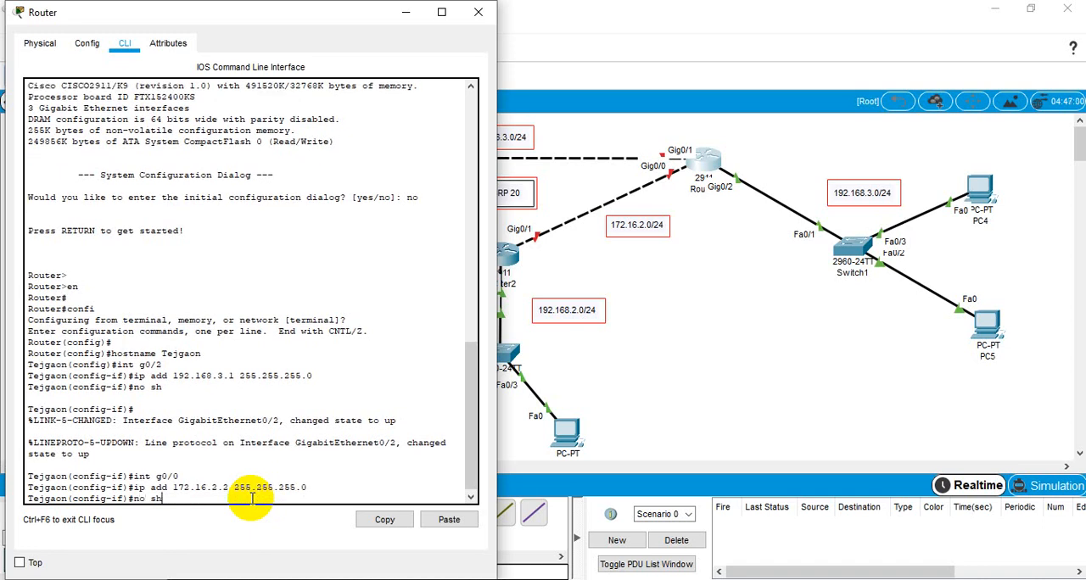
Step: Enable the Tejgaon router's interface g0/0 with no shutdown and return to the interface configuration prompt
type("no sh")
key("Return")
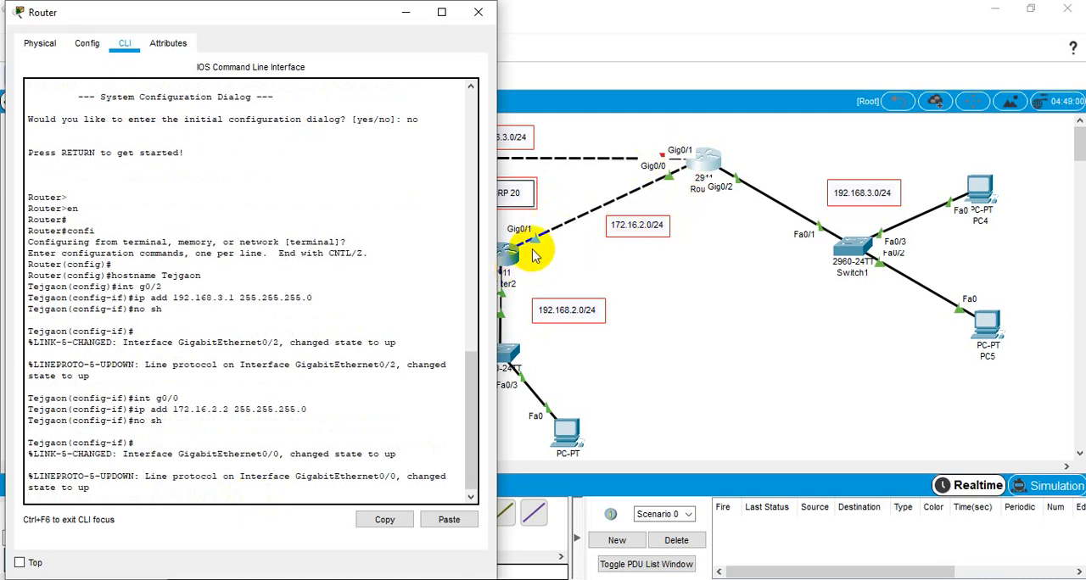
left_click(243, 420)
key("Return")
key("Return")
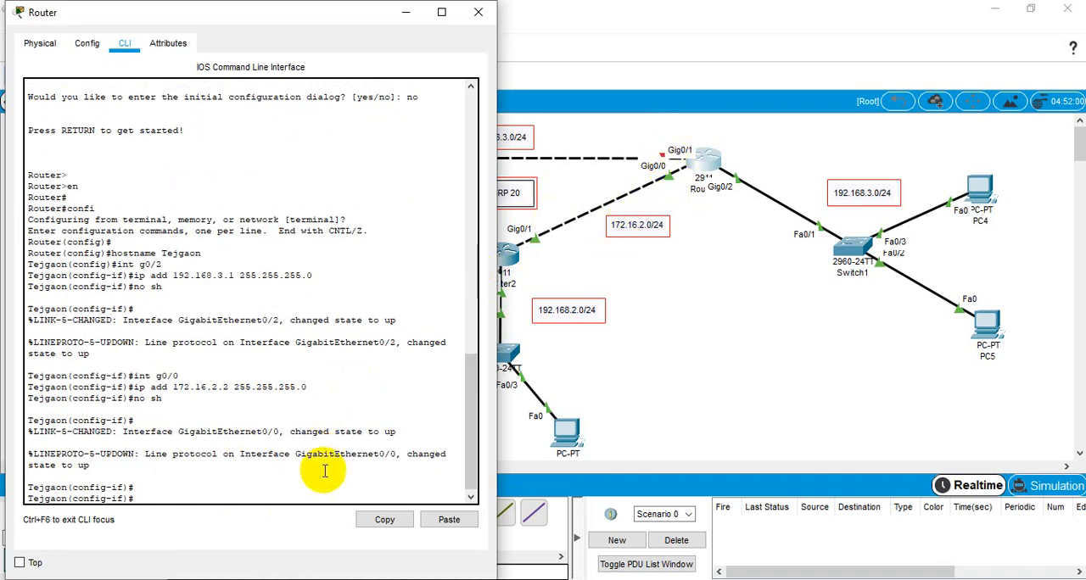
Step: Assign IP address 172.16.3.2 with mask 255.255.255.0 to interface g0/1 on the Tejgaon router
type("nt")
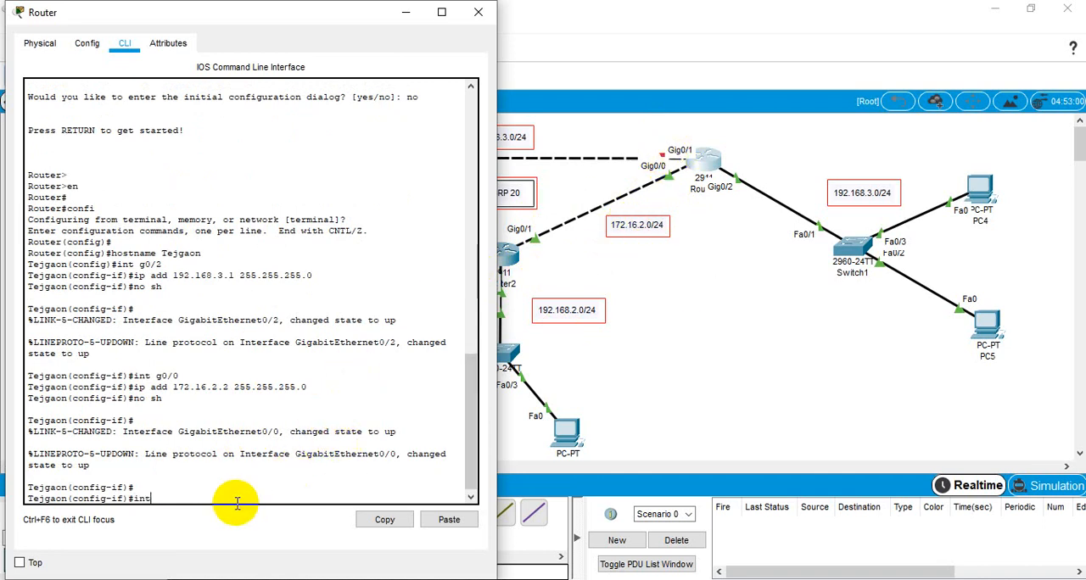
type(" g0/1")
key("Return")
type("ip ")
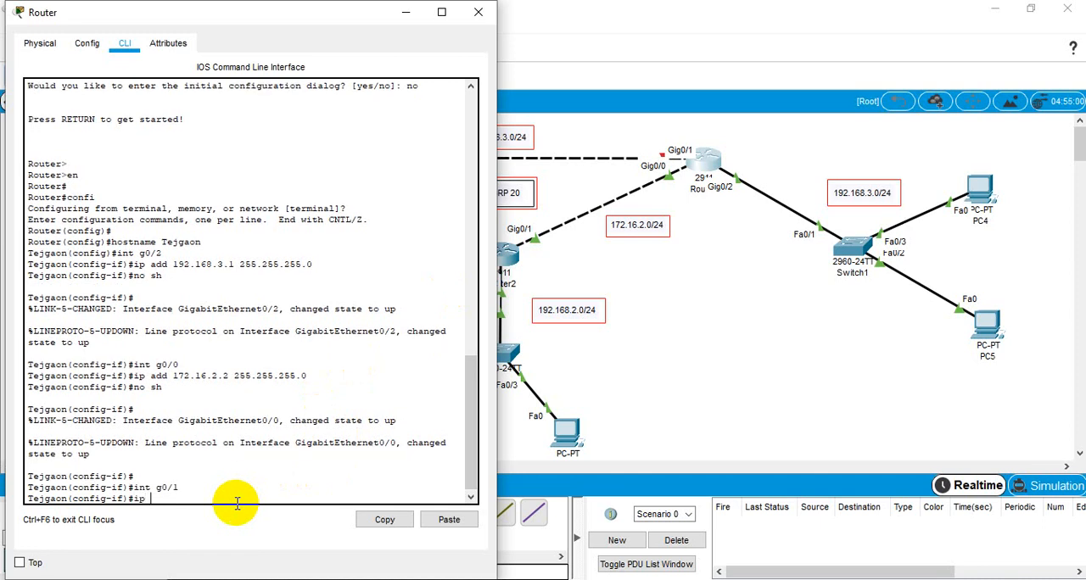
type("add 172.16.3.2")
left_click(576, 126)
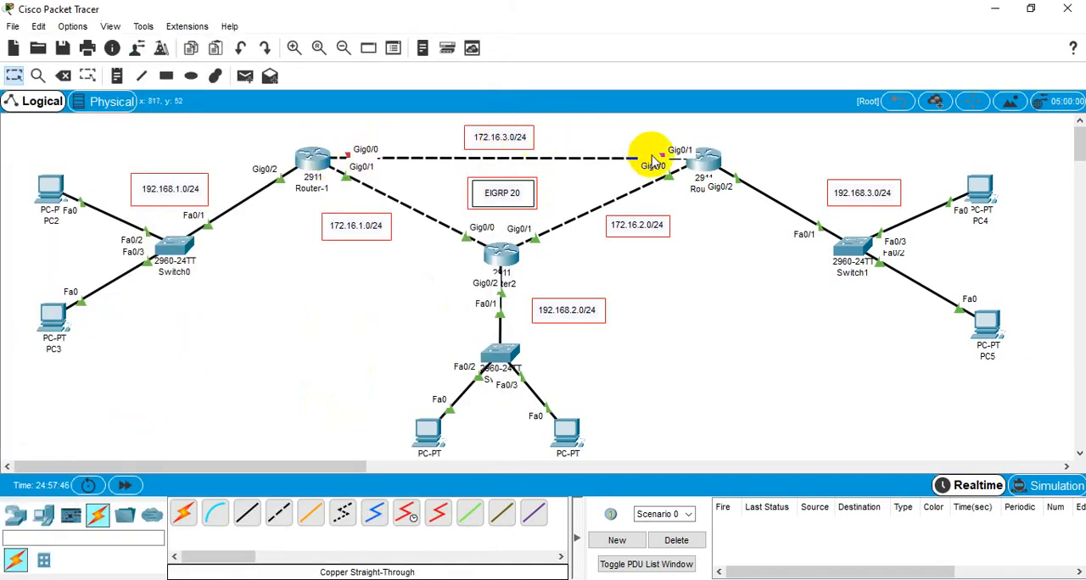
left_click(709, 161)
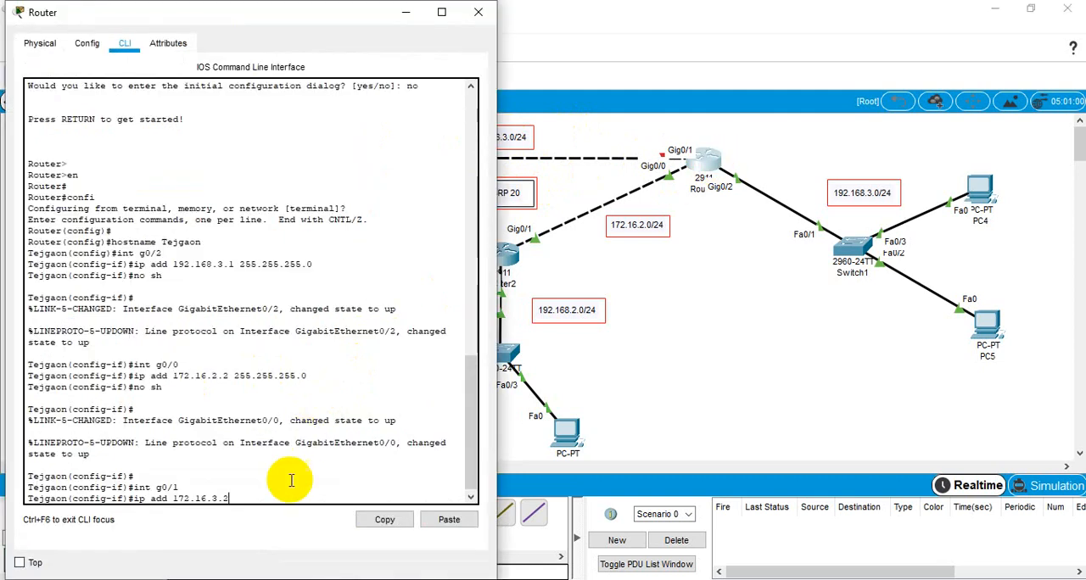
type("255")
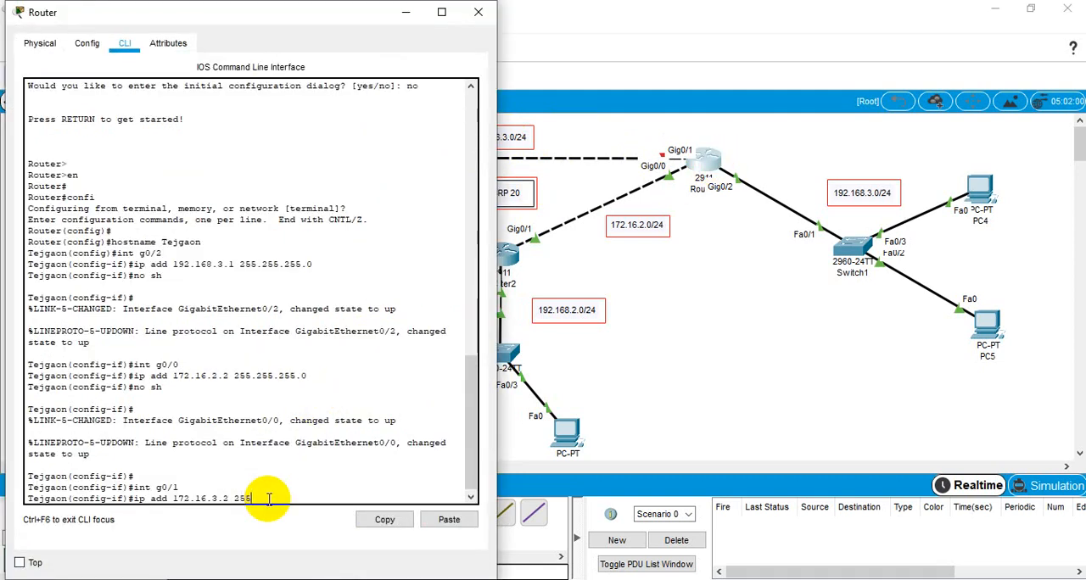
type(".255.255.0")
key("Return")
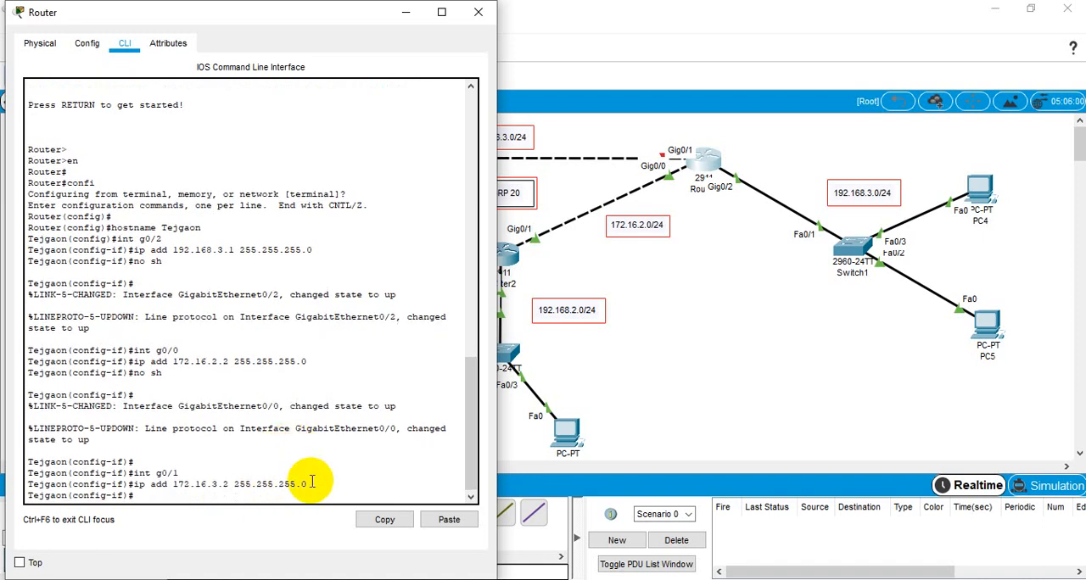
Step: Enable the Tejgaon router's interface g0/1 with no shutdown and return to the interface configuration prompt
type("no sh")
key("Return")
left_click(845, 351)
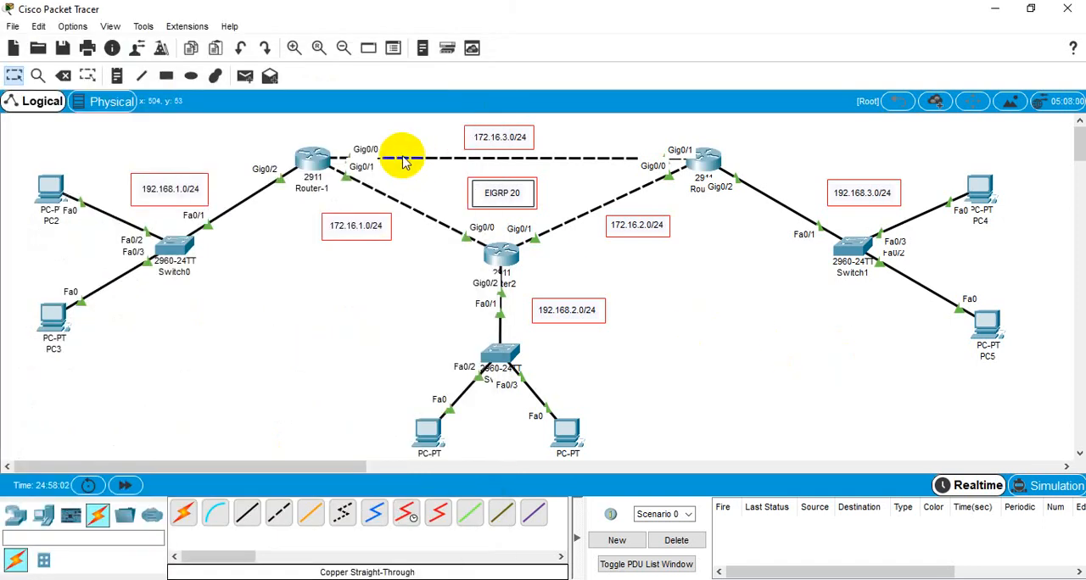
left_click(720, 170)
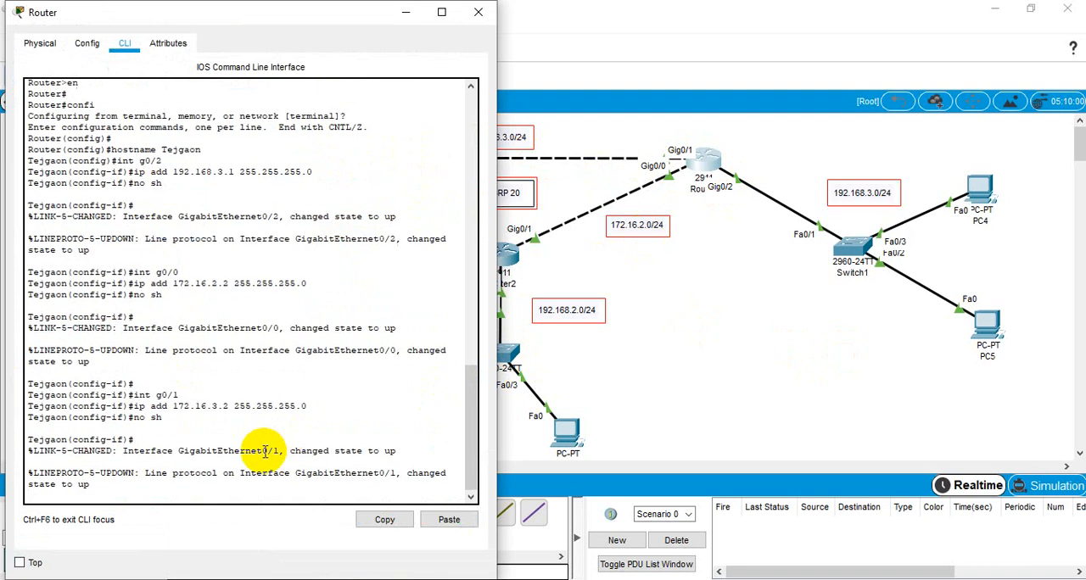
left_click(203, 489)
key("Return")
key("Return")
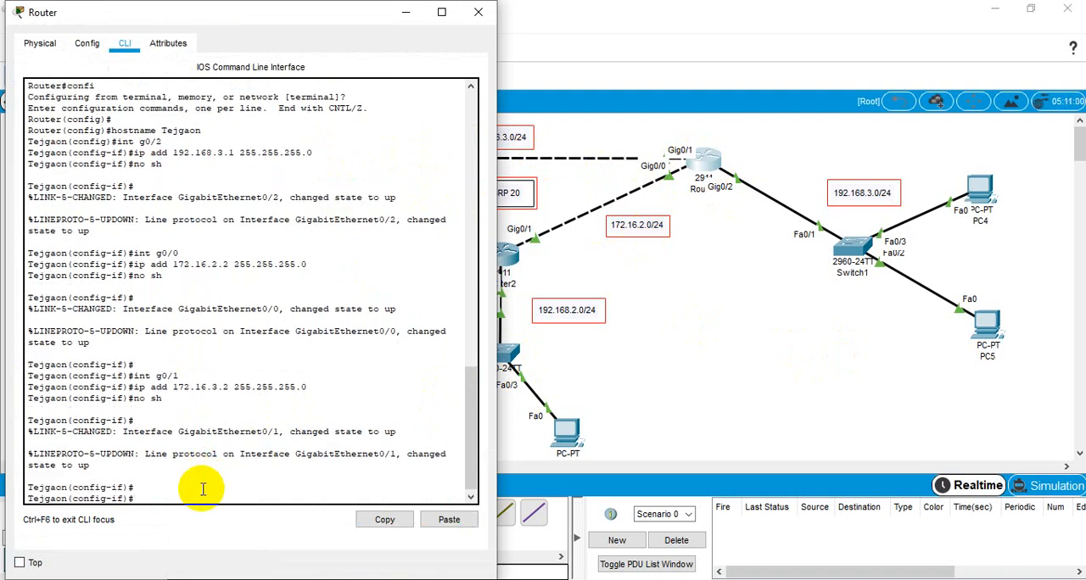
Step: Exit interface configuration on the Tejgaon router, save the configuration with do wr, and return to the topology
type("exit")
key("Return")
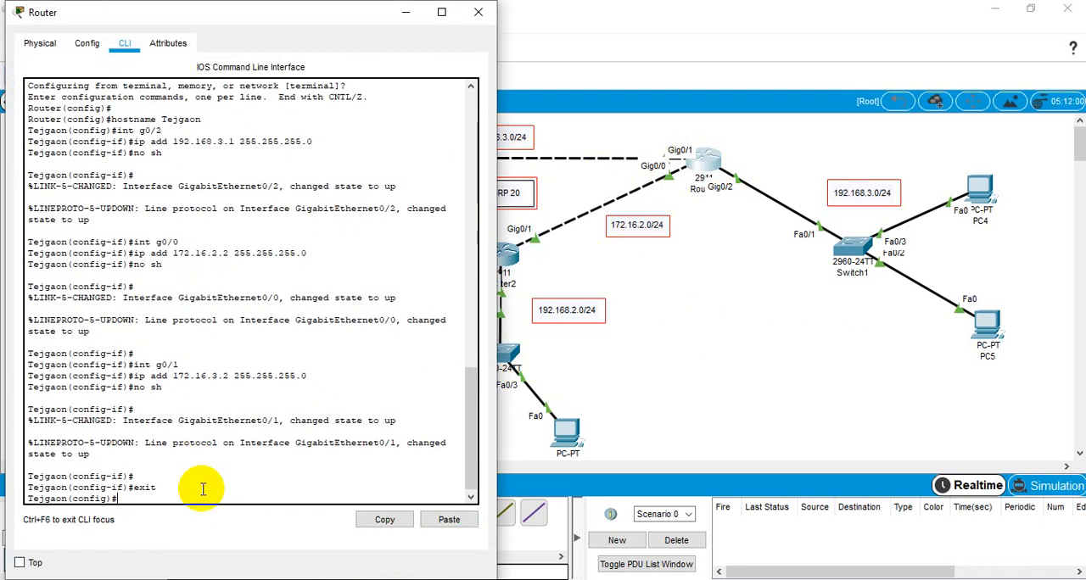
type("do wr")
key("Return")
key("Return")
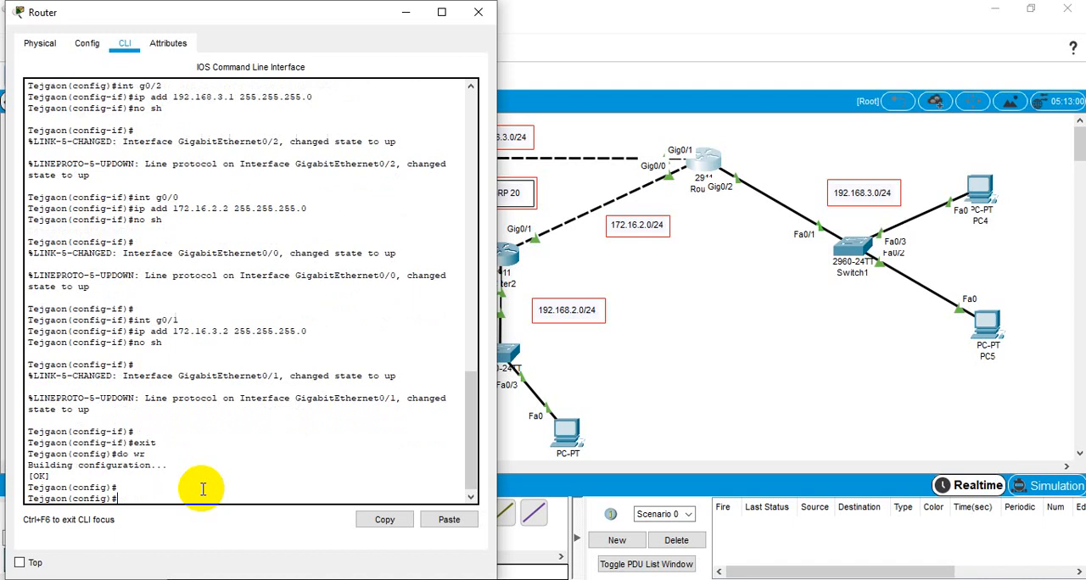
left_click(722, 301)
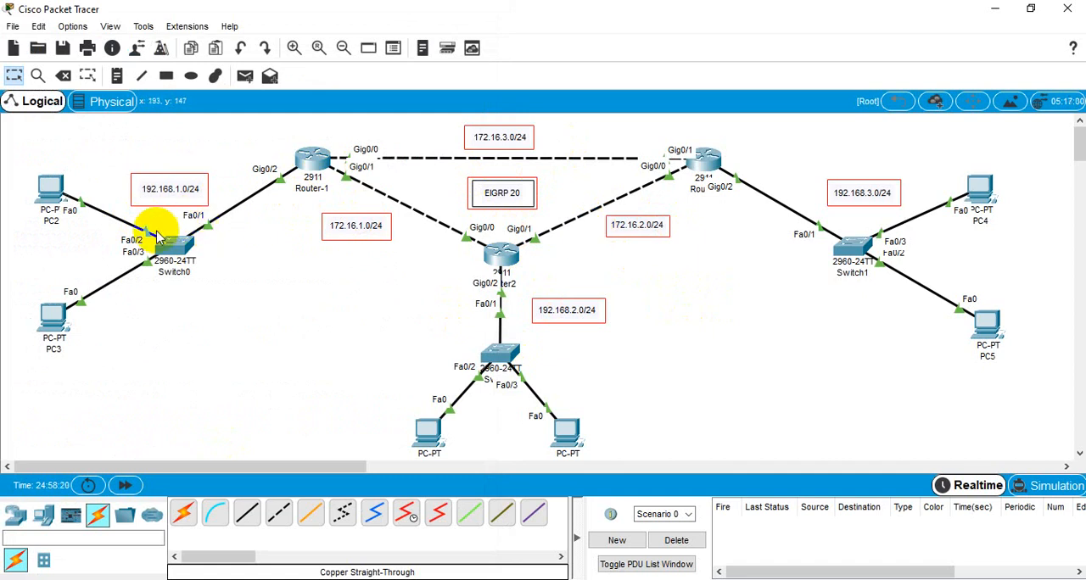
Step: Give PC2 the static IPv4 address 192.168.1.2 with subnet mask 255.255.255.0 in its IP configuration
left_click(53, 197)
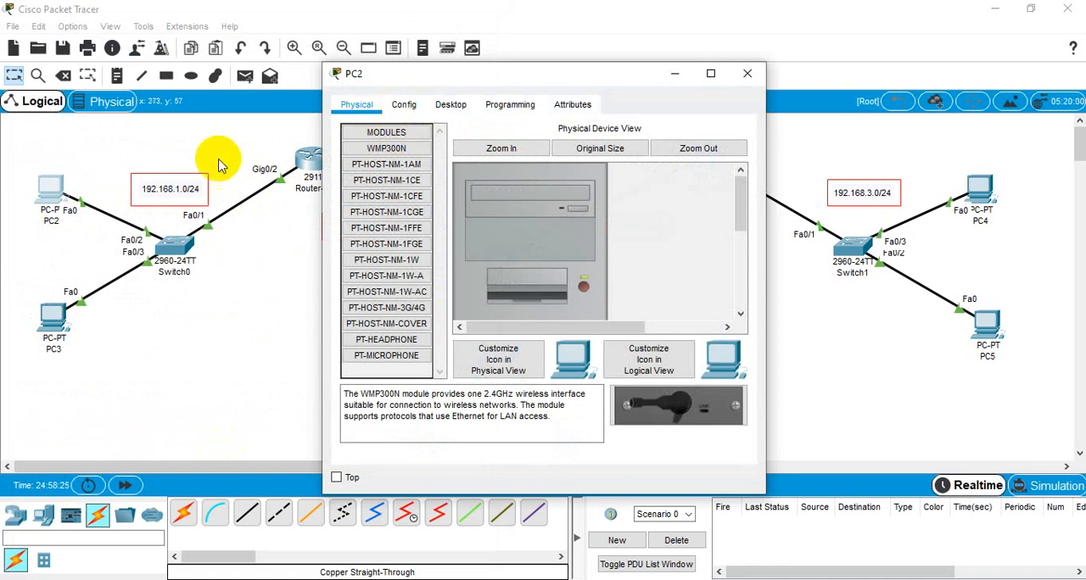
left_click(452, 109)
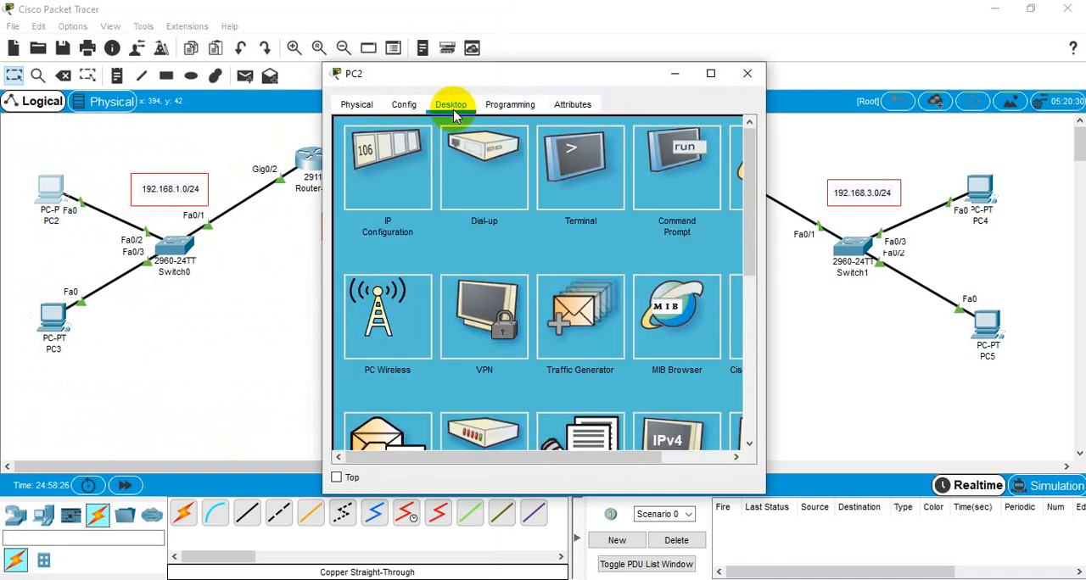
left_click(373, 190)
left_click_drag(523, 85, 559, 80)
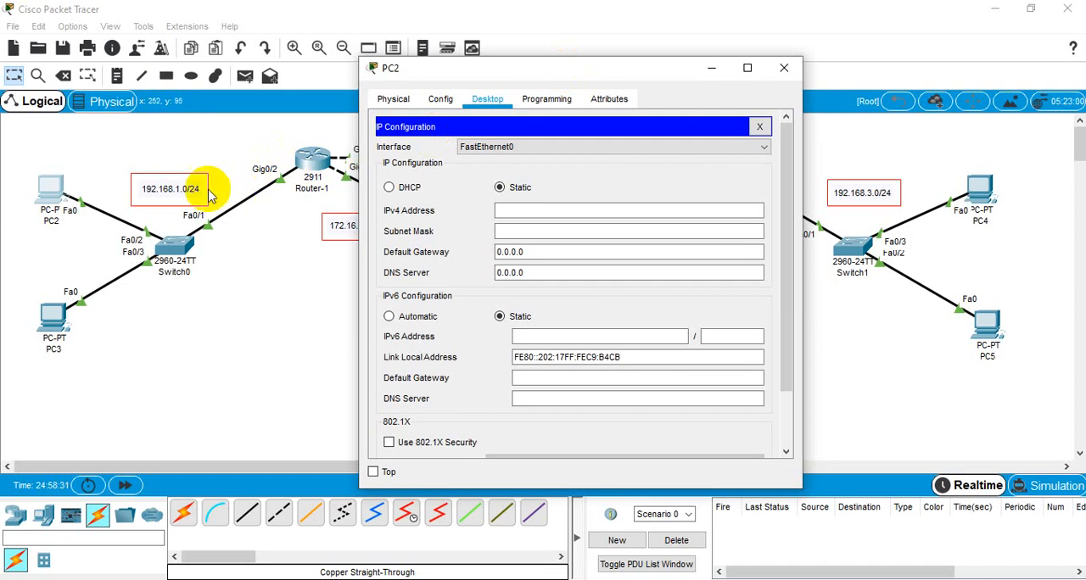
left_click(509, 214)
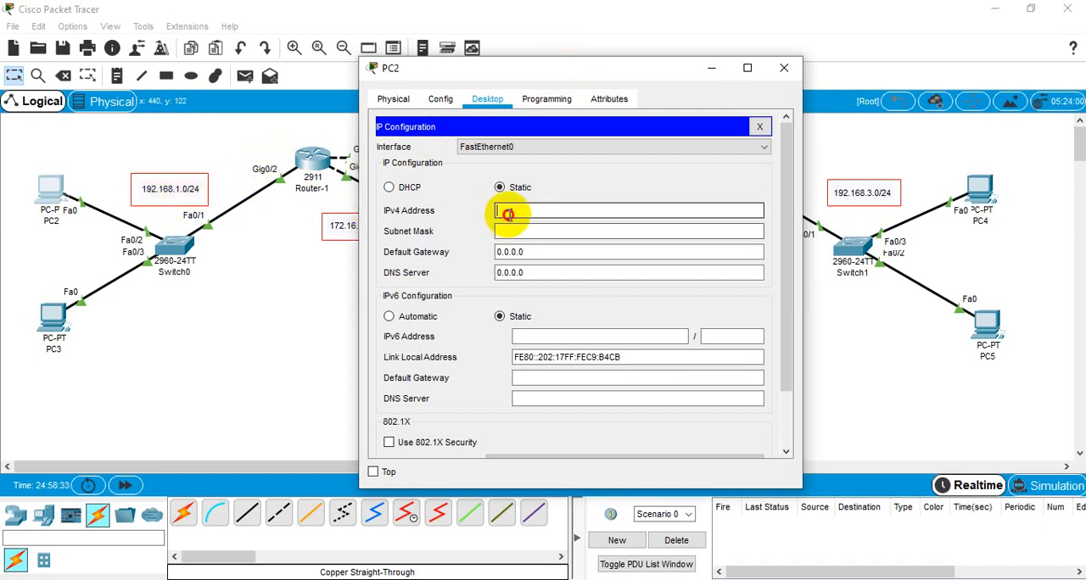
type("192.168.1.2")
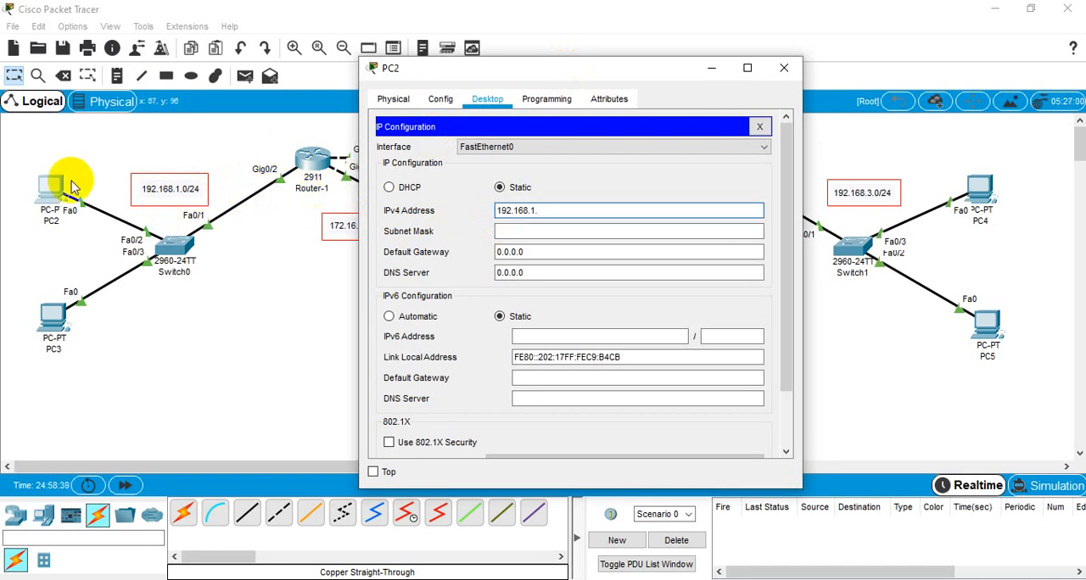
double_click(557, 206)
key("ctrl+c")
left_click(545, 232)
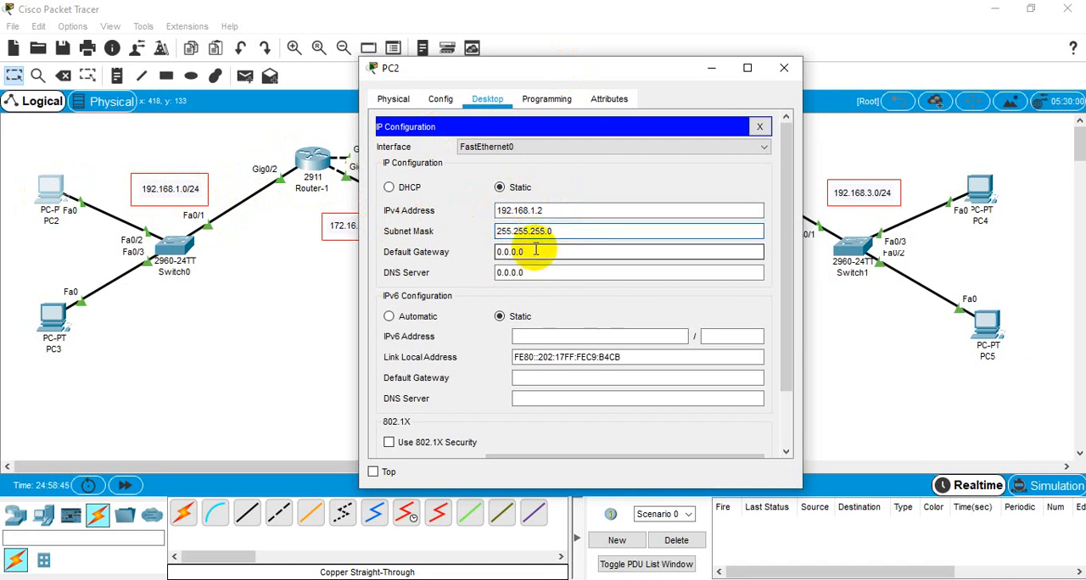
Step: Set PC2's default gateway to 192.168.1.1 and close its device window
double_click(539, 253)
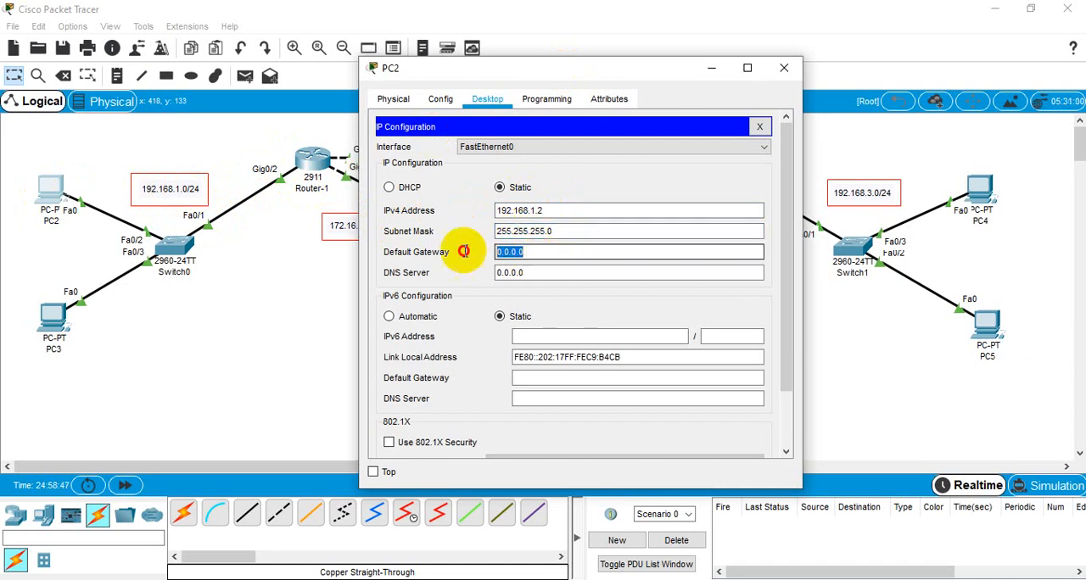
key("ctrl+v")
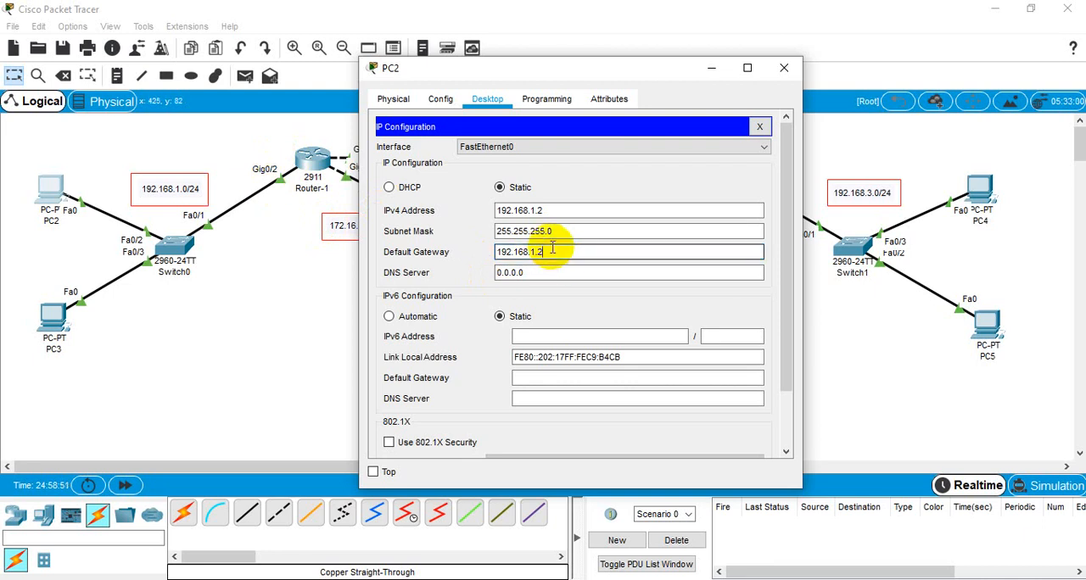
key("BackSpace")
type("1")
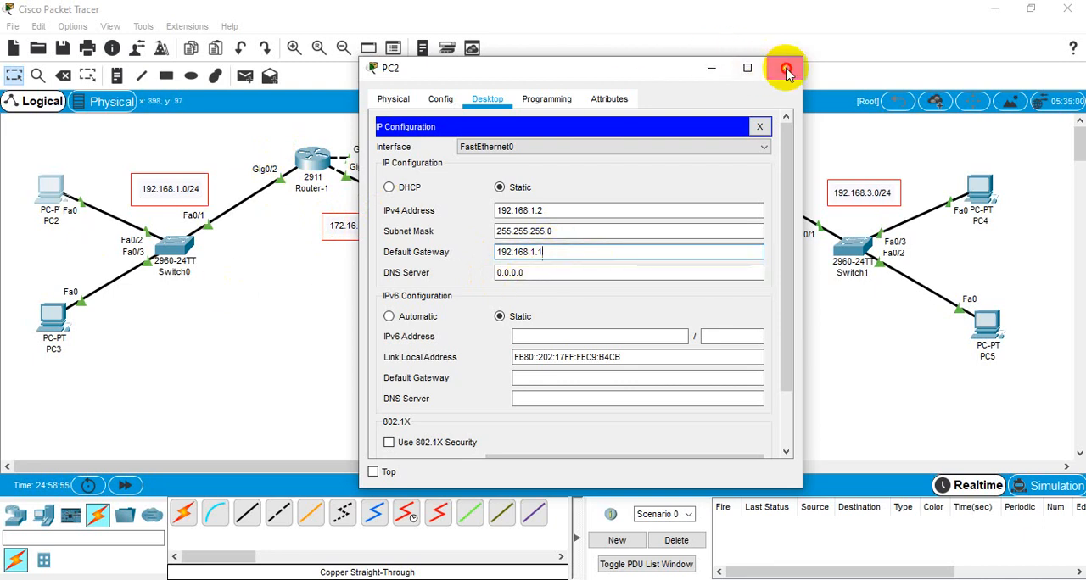
left_click(784, 67)
Step: Give PC3 the static IPv4 address 192.168.1.3 with subnet mask 255.255.255.0 in its IP configuration
left_click(49, 309)
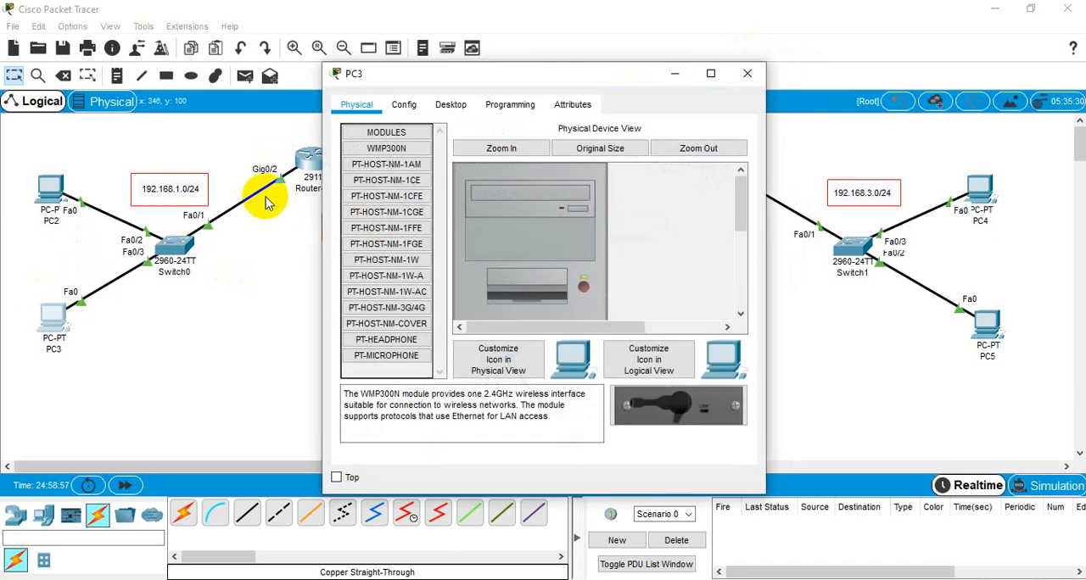
left_click(448, 104)
left_click(416, 180)
left_click(521, 218)
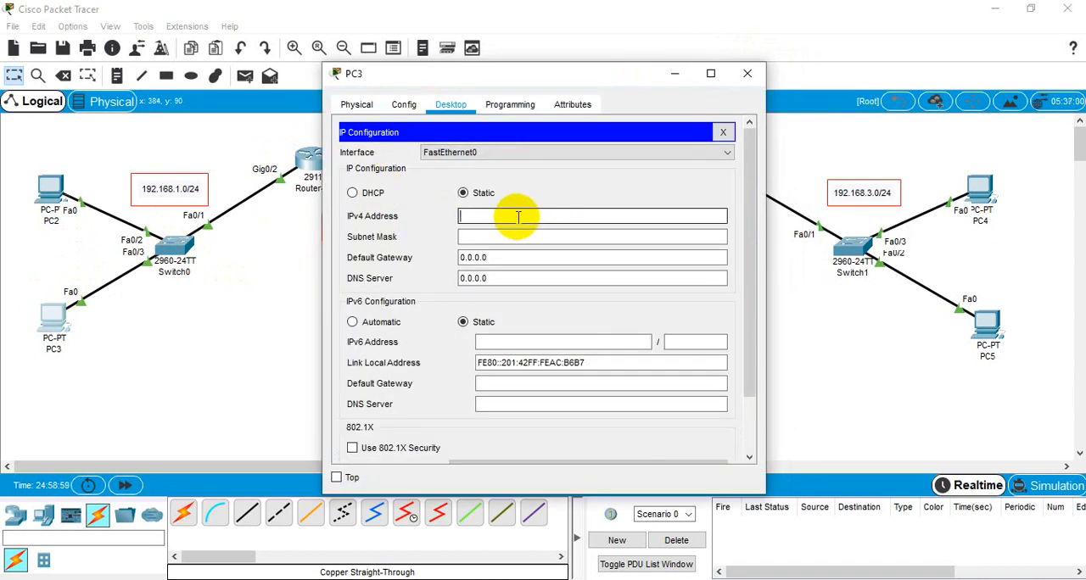
type("192.168.1.2")
left_click(493, 236)
Step: Set PC3's default gateway to 192.168.1.1 and close its device window
left_click(496, 258)
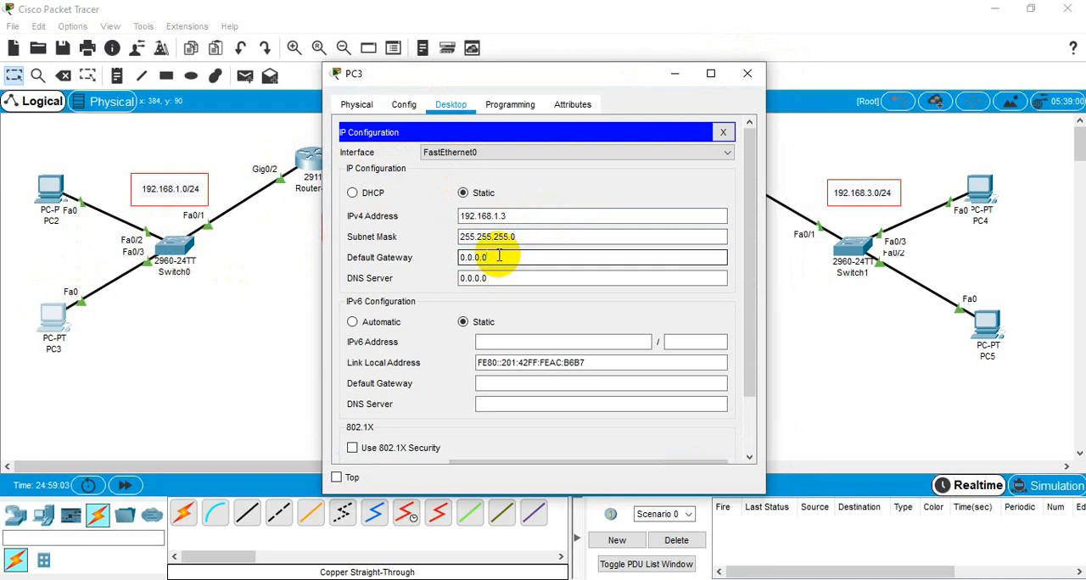
double_click(499, 256)
type("192.168.1.1")
left_click(747, 73)
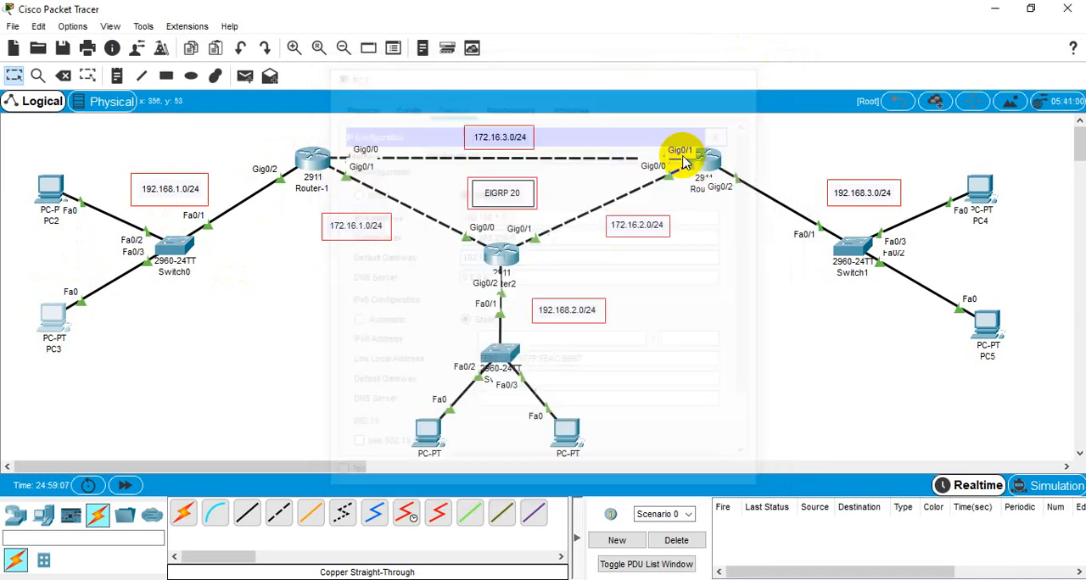
Step: Give PC0 the static IPv4 address 192.168.2.2 with subnet mask 255.255.255.0 in its IP configuration
left_click(431, 430)
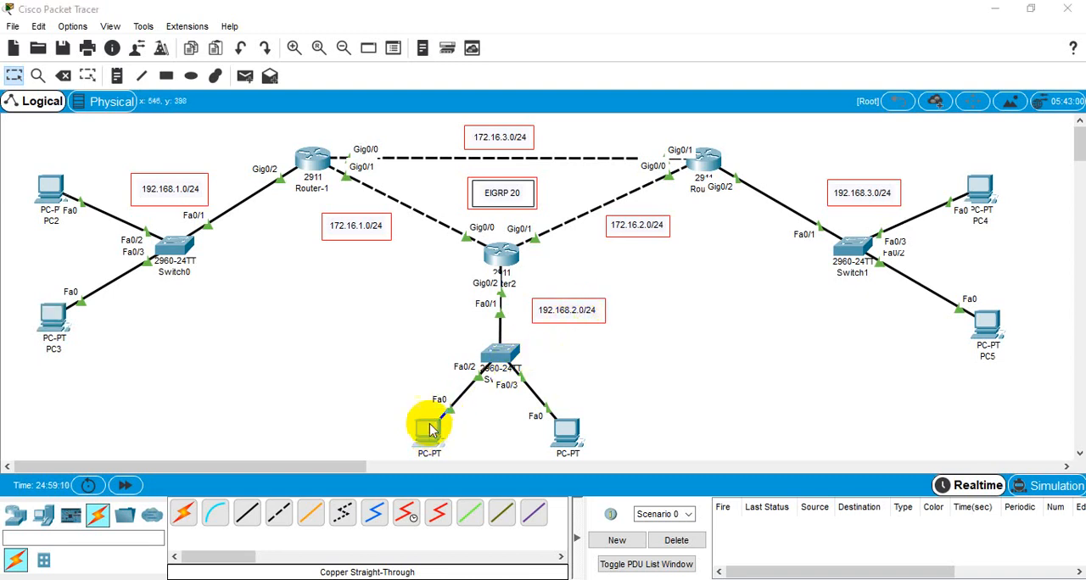
left_click(455, 104)
left_click(367, 176)
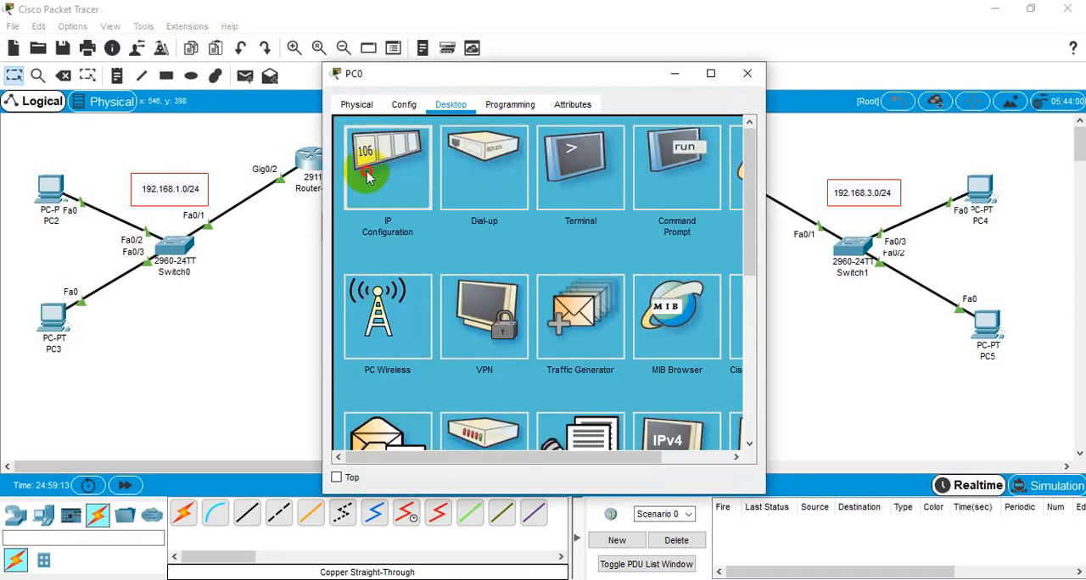
left_click(498, 219)
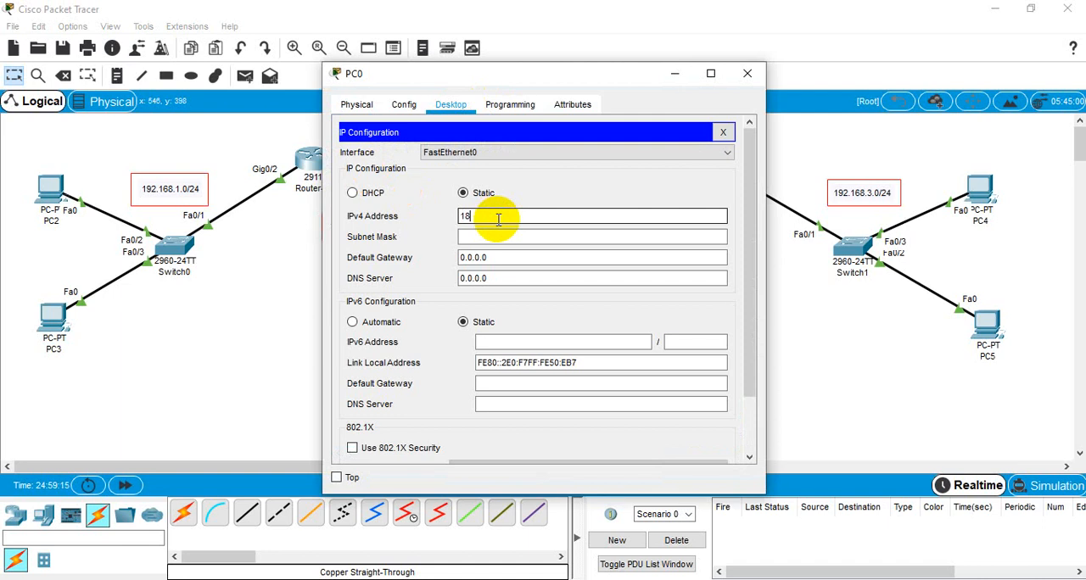
type("192.168.2.2")
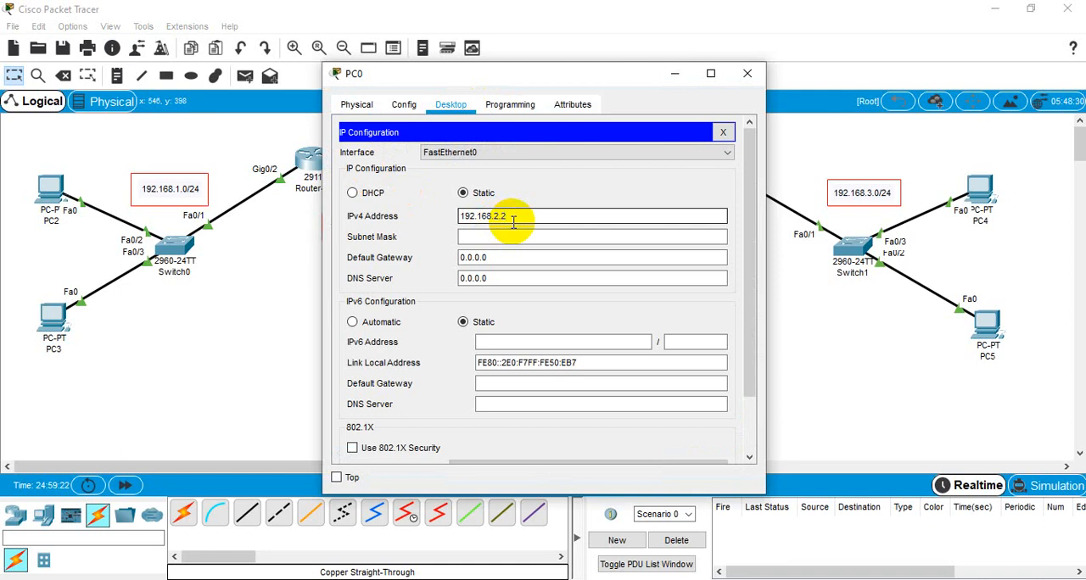
double_click(513, 219)
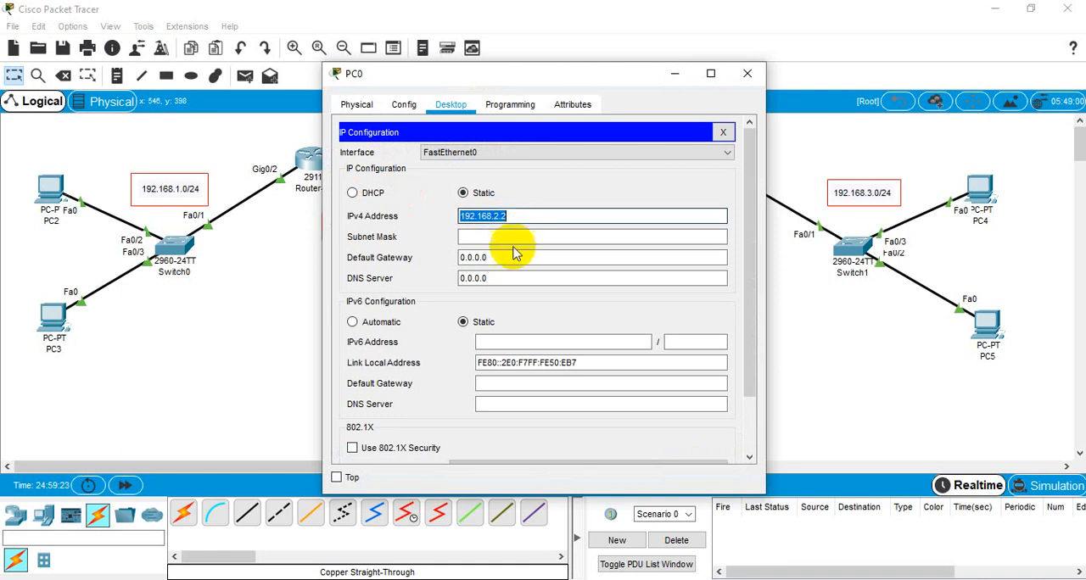
left_click(497, 238)
Step: Set PC0's default gateway to 192.168.2.1 and close its device window
left_click_drag(490, 257, 455, 260)
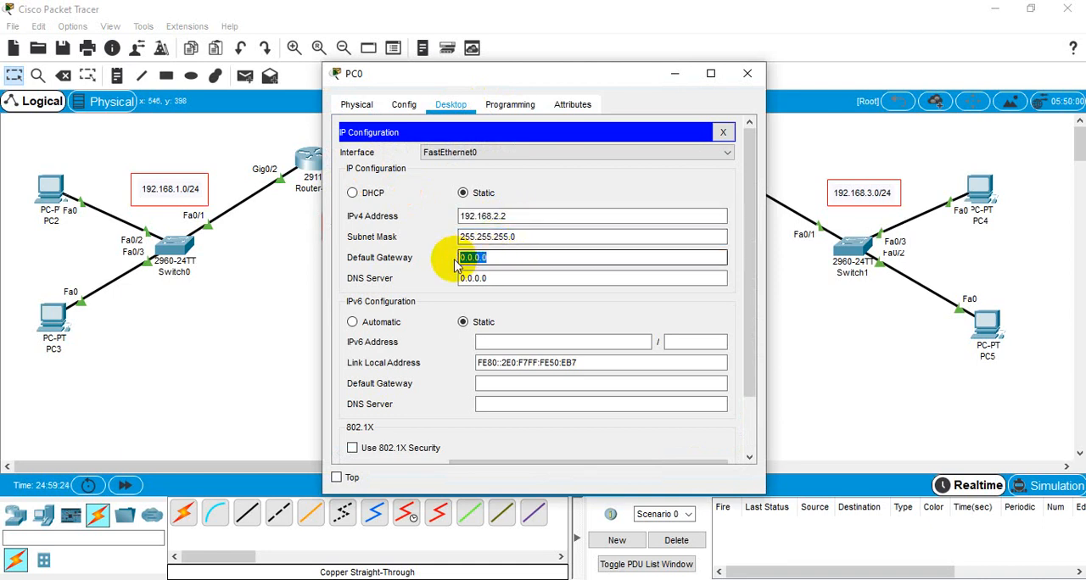
type("192.168.2.2")
key("BackSpace")
type("1")
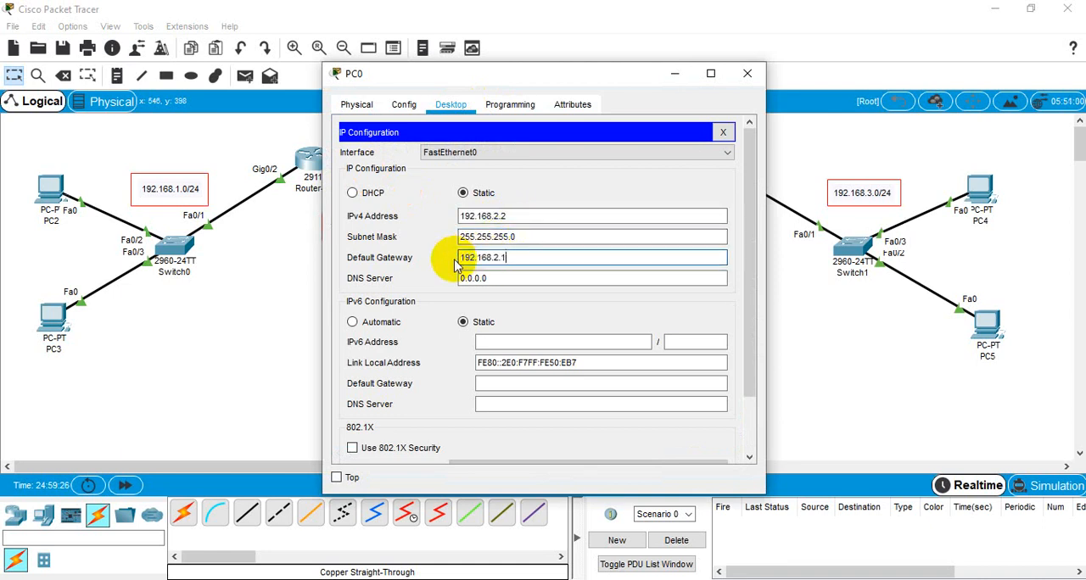
left_click(743, 78)
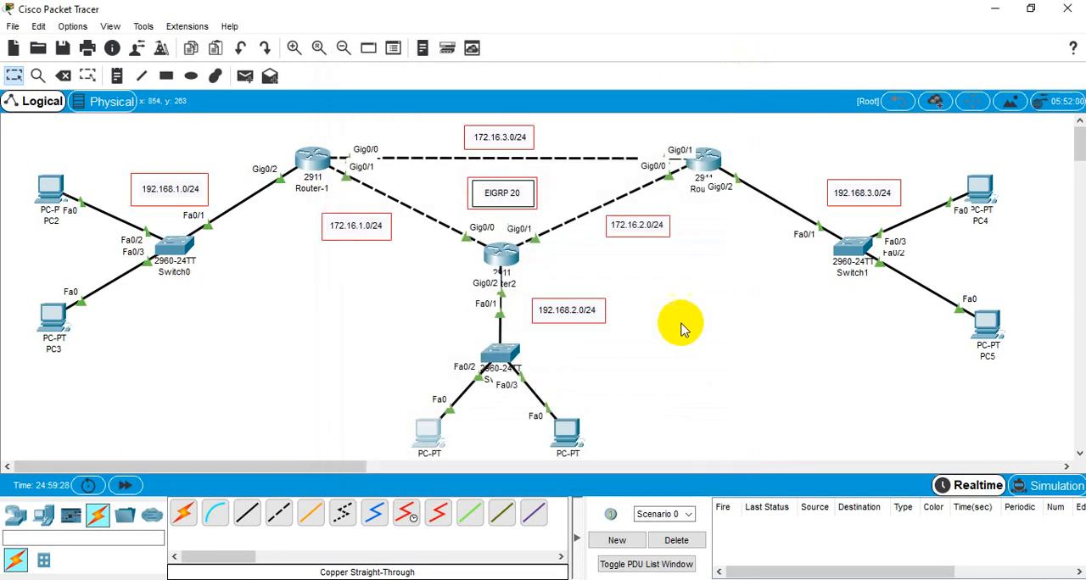
Step: Give PC1 the static IPv4 address 192.168.2.3 with subnet mask 255.255.255.0 in its IP configuration
left_click(569, 436)
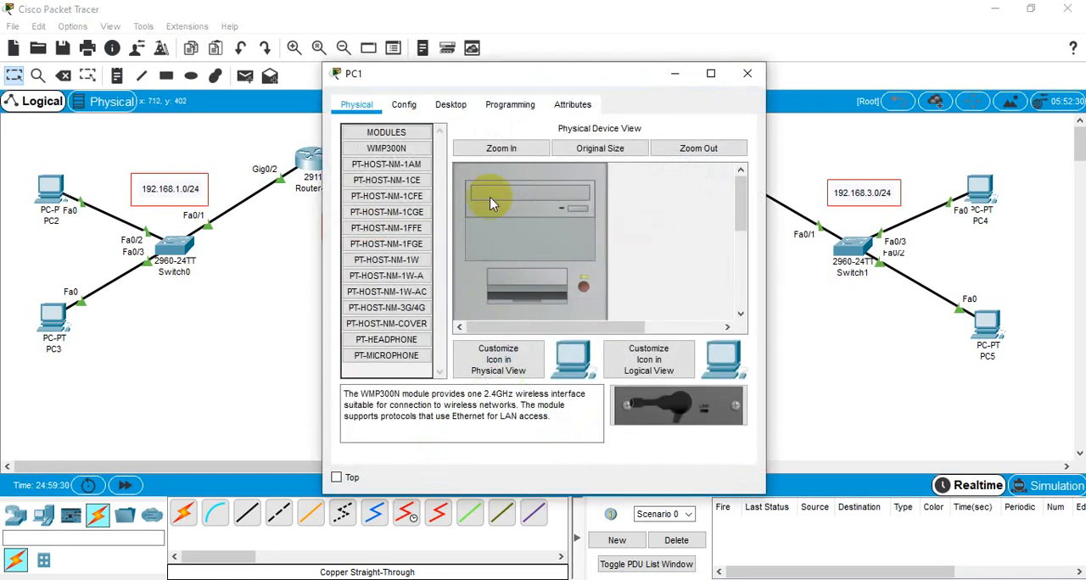
left_click(451, 105)
left_click(386, 170)
left_click(504, 218)
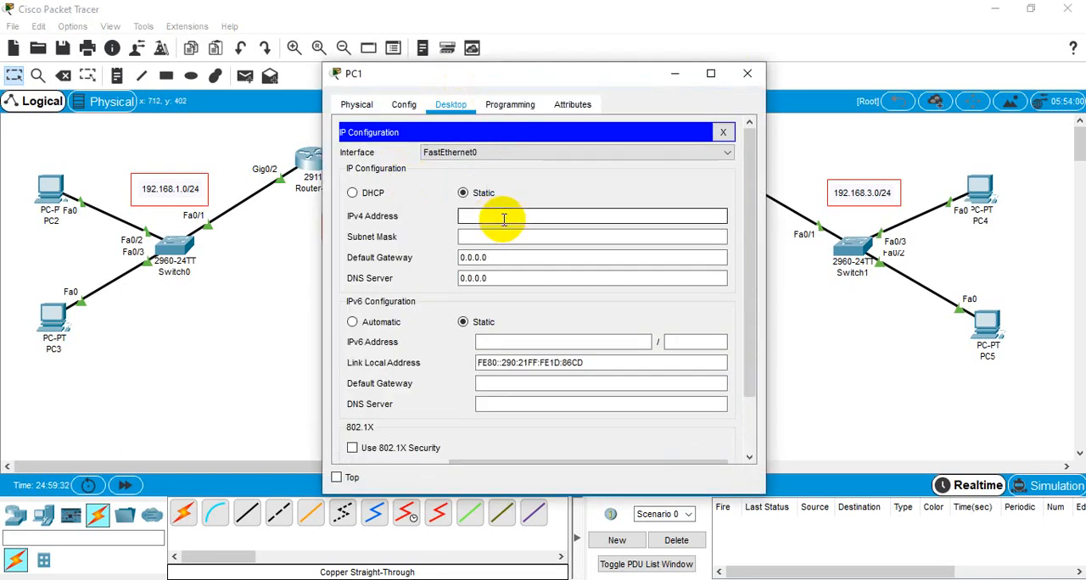
type("192.168.2.3")
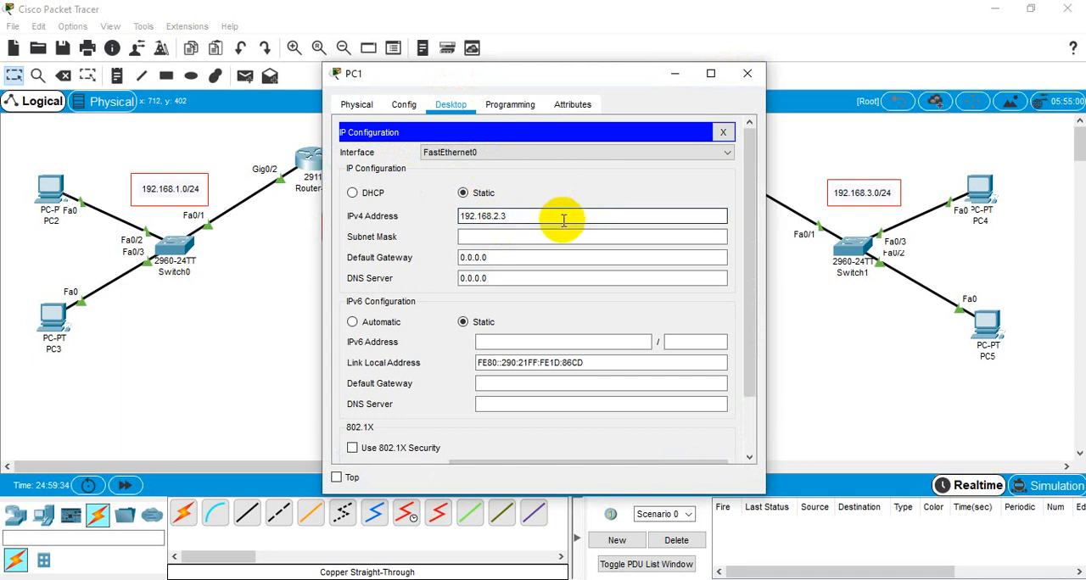
left_click(518, 238)
Step: Set PC1's default gateway to 192.168.2.1 and close its device window
left_click_drag(523, 263, 448, 260)
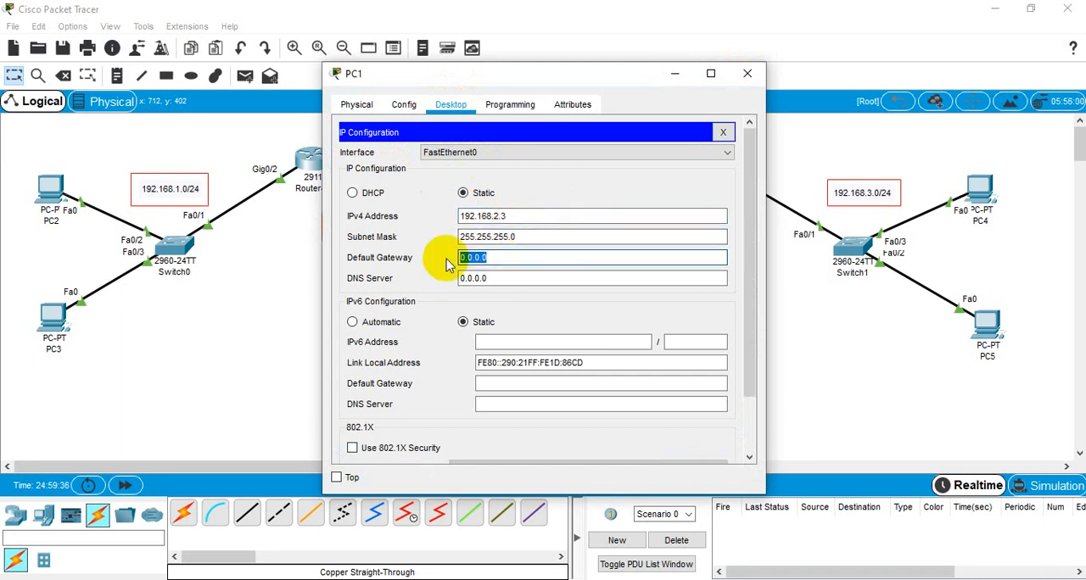
type("192.168.2.1")
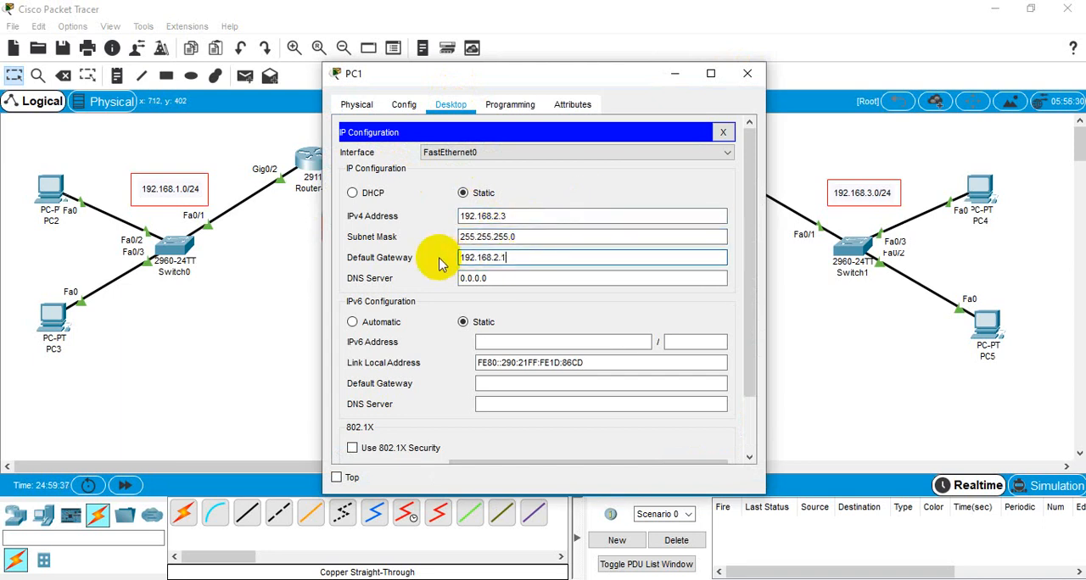
left_click(756, 74)
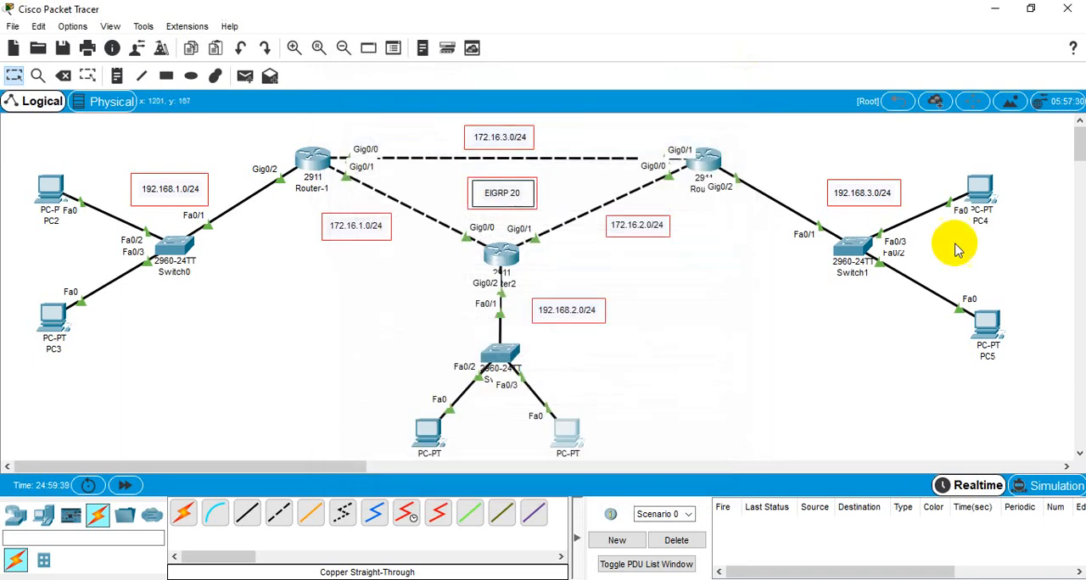
Step: Give PC5 the static IPv4 address 192.168.3.2 with subnet mask 255.255.255.0 in its IP configuration
left_click(990, 326)
left_click(447, 105)
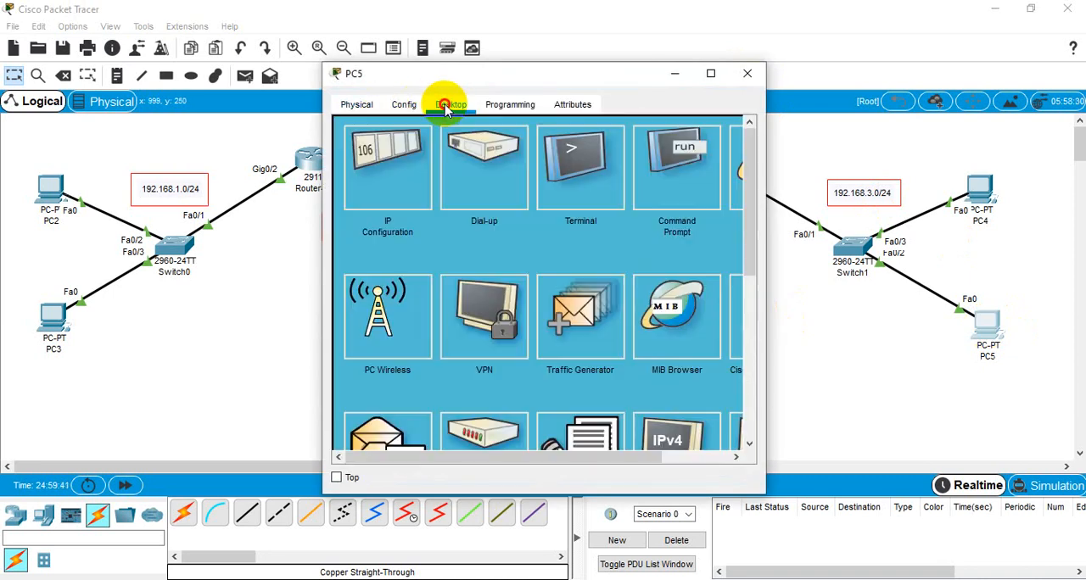
left_click(395, 194)
left_click(490, 217)
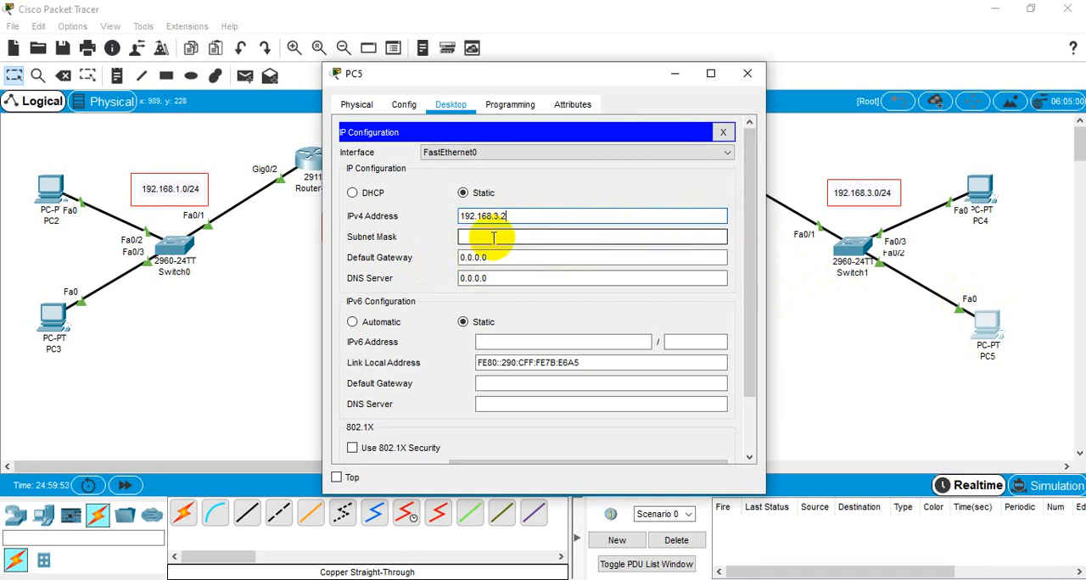
Step: Set PC5's default gateway to 192.168.3.1 and close its device window
left_click(520, 219)
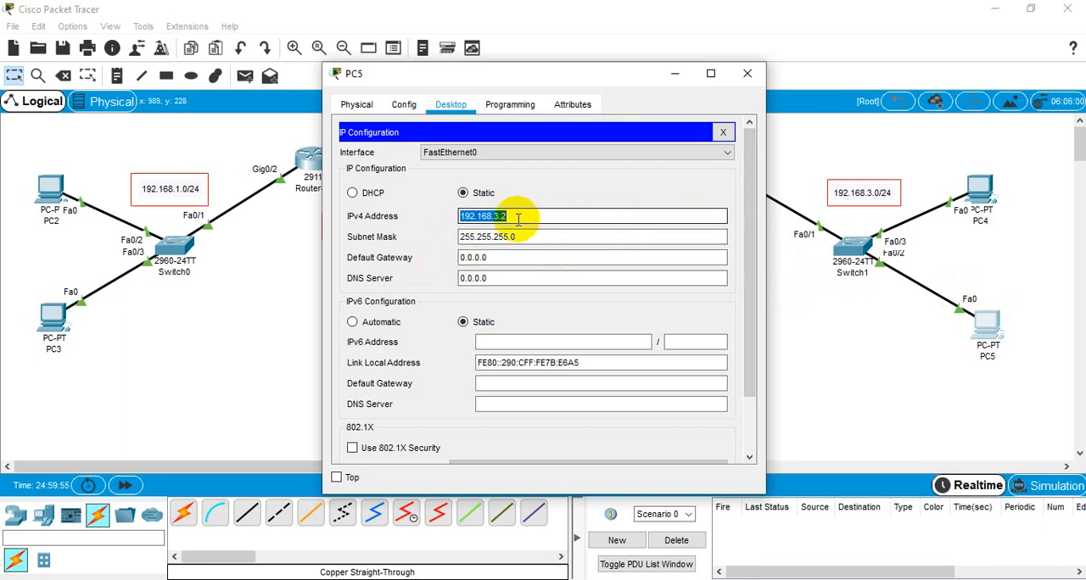
left_click(511, 256)
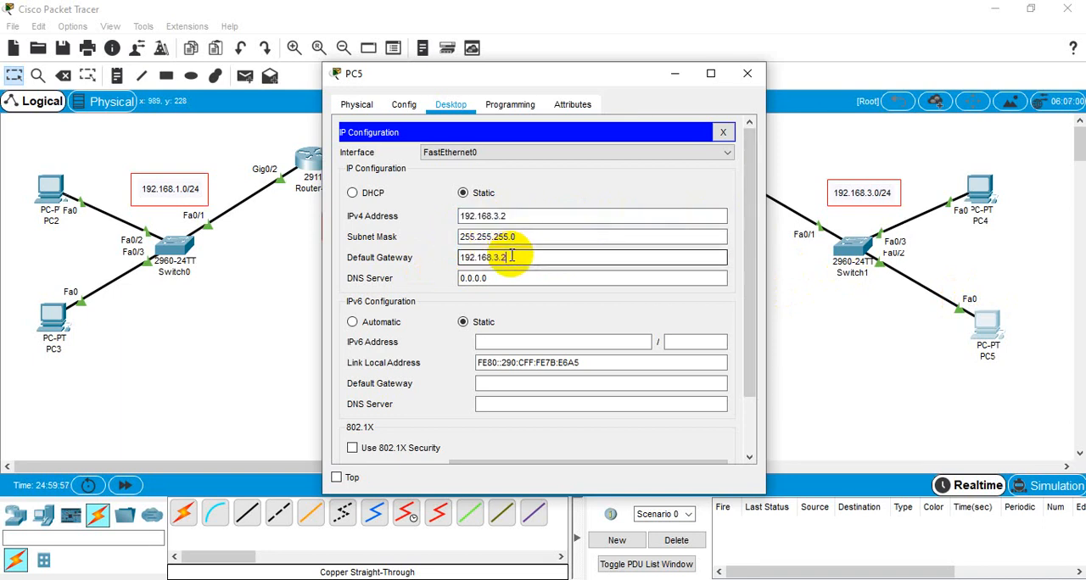
type("192.168.3.1")
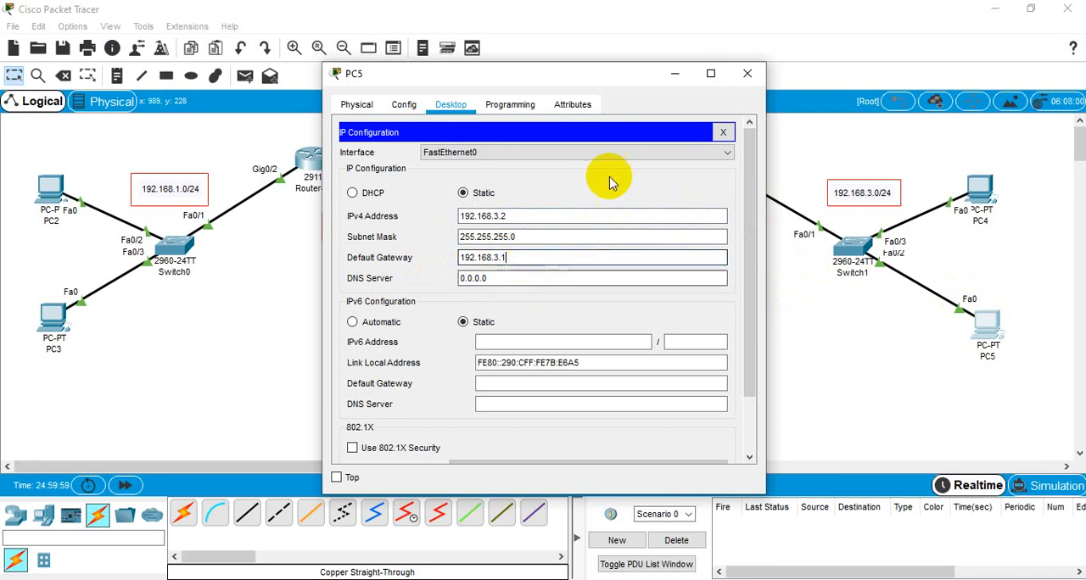
left_click(750, 73)
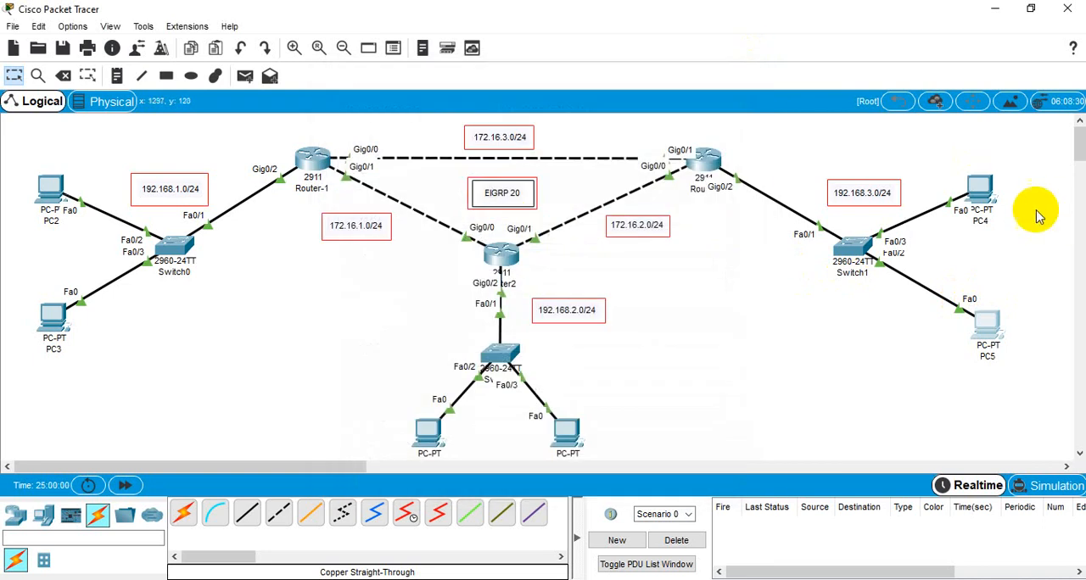
Step: Give PC4 the static IPv4 address 192.168.3.3, subnet mask 255.255.255.0 and default gateway 192.168.3.1, and close its device window
left_click(980, 188)
left_click(447, 105)
left_click(395, 183)
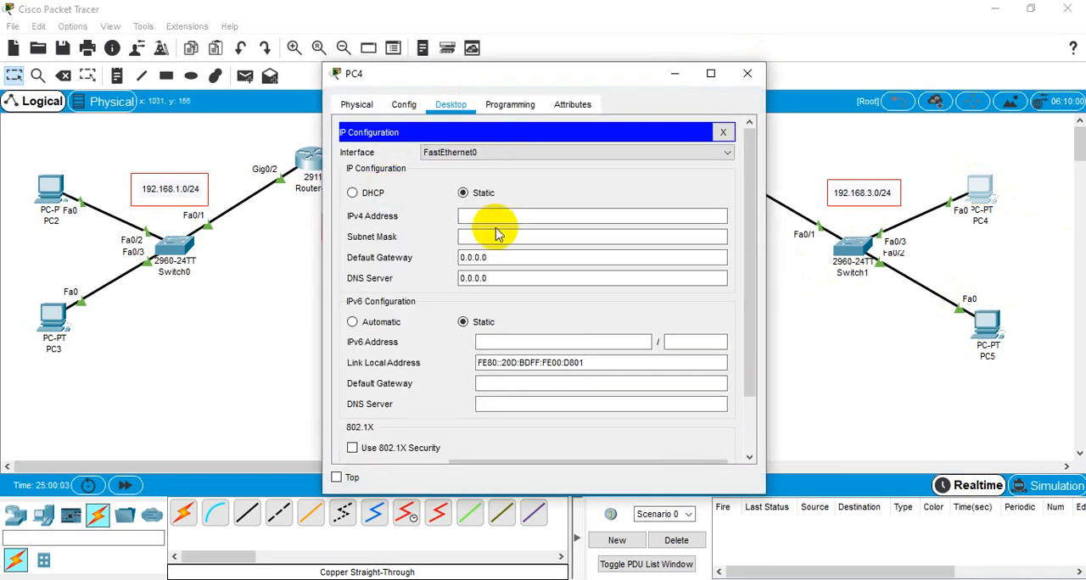
left_click(492, 219)
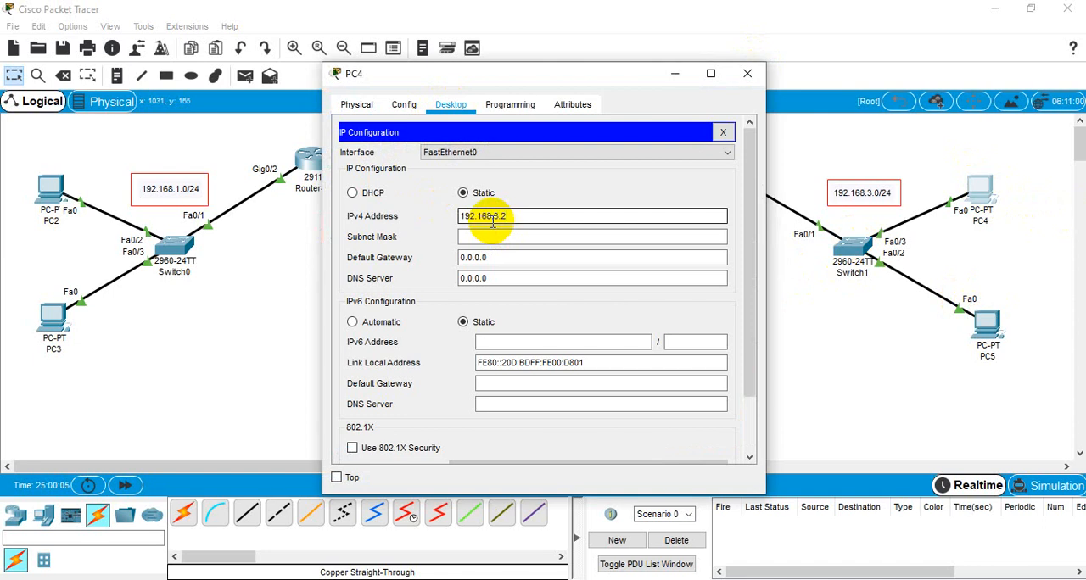
left_click(496, 237)
left_click(502, 260)
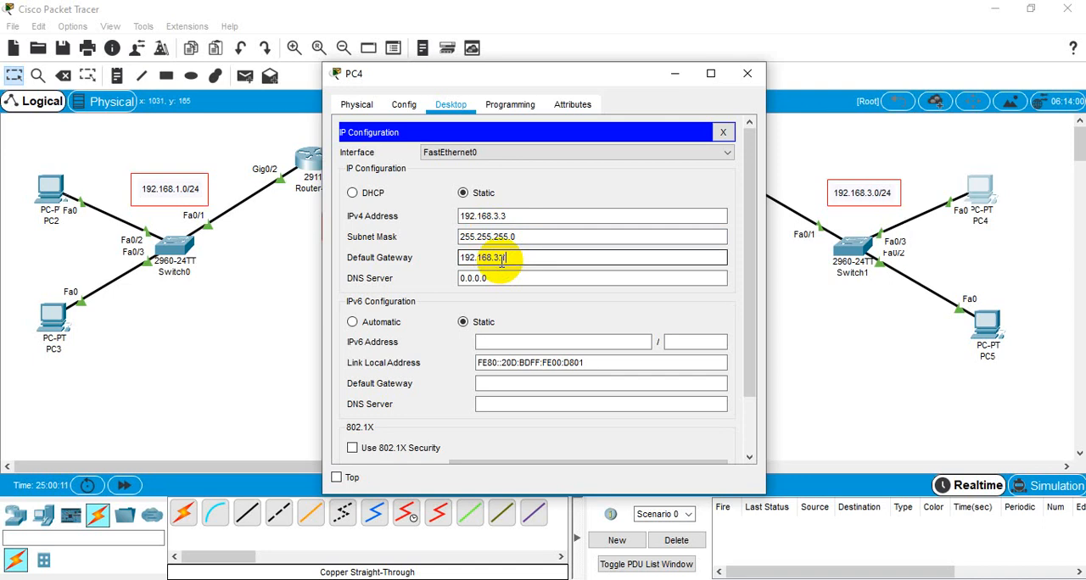
left_click(748, 75)
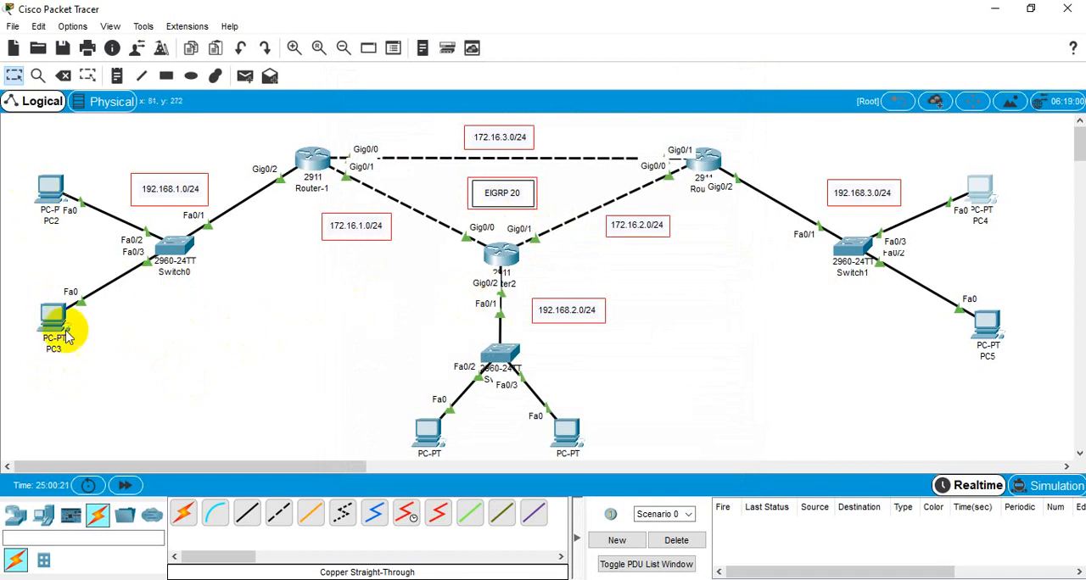
Step: Check PC2's IP settings by running ipconfig in its command prompt
left_click(51, 188)
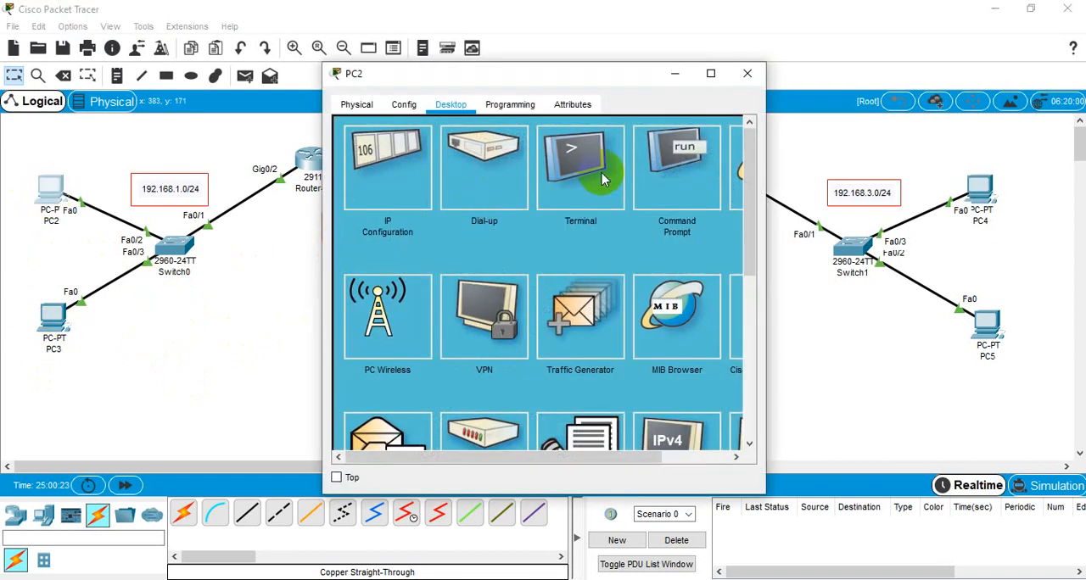
left_click(663, 186)
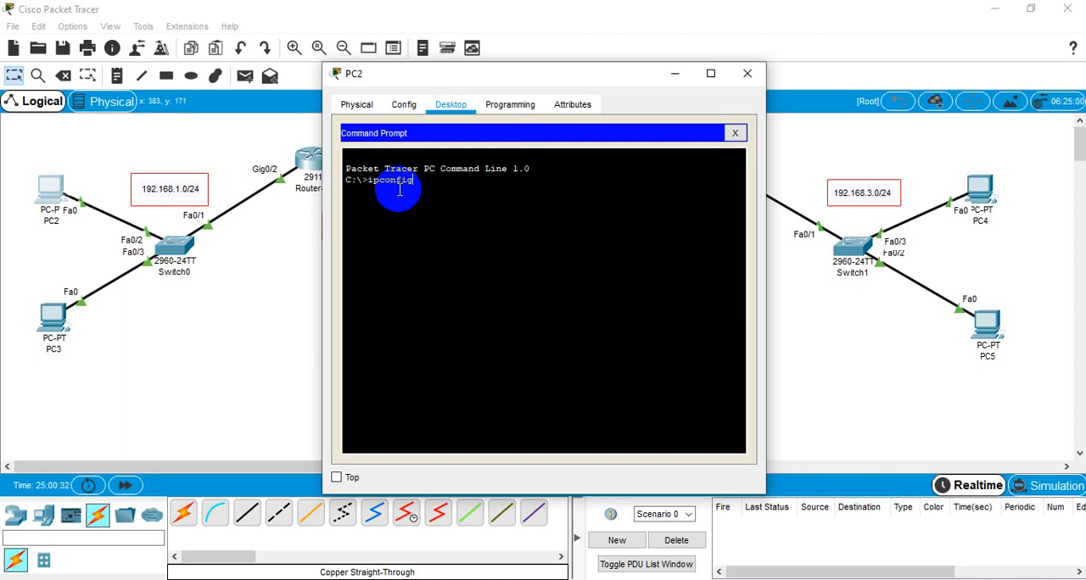
key("Return")
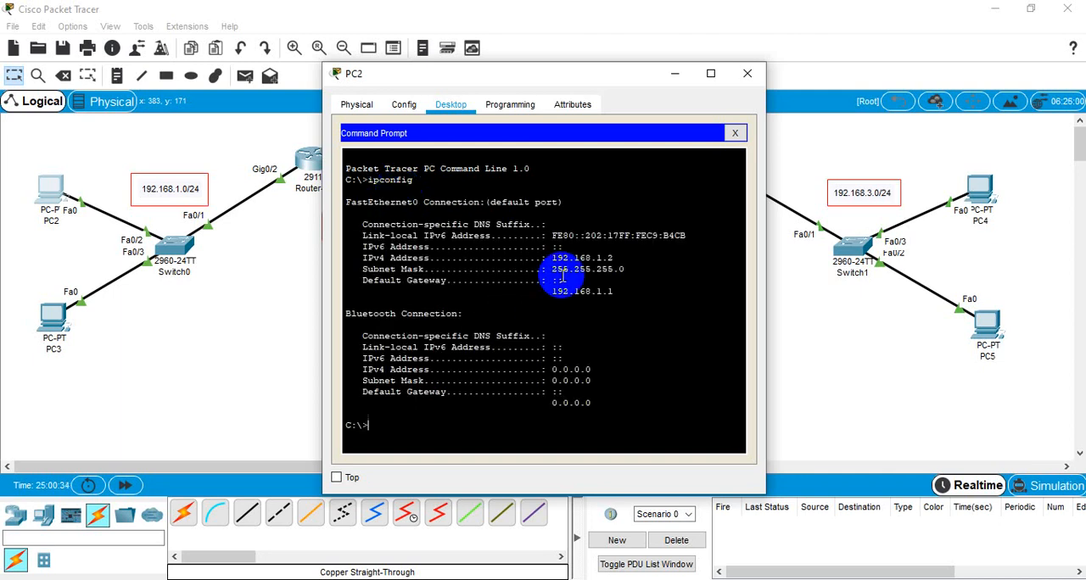
Step: Ping PC3 at 192.168.1.3 from PC2's command prompt and return to the topology
left_click(594, 268)
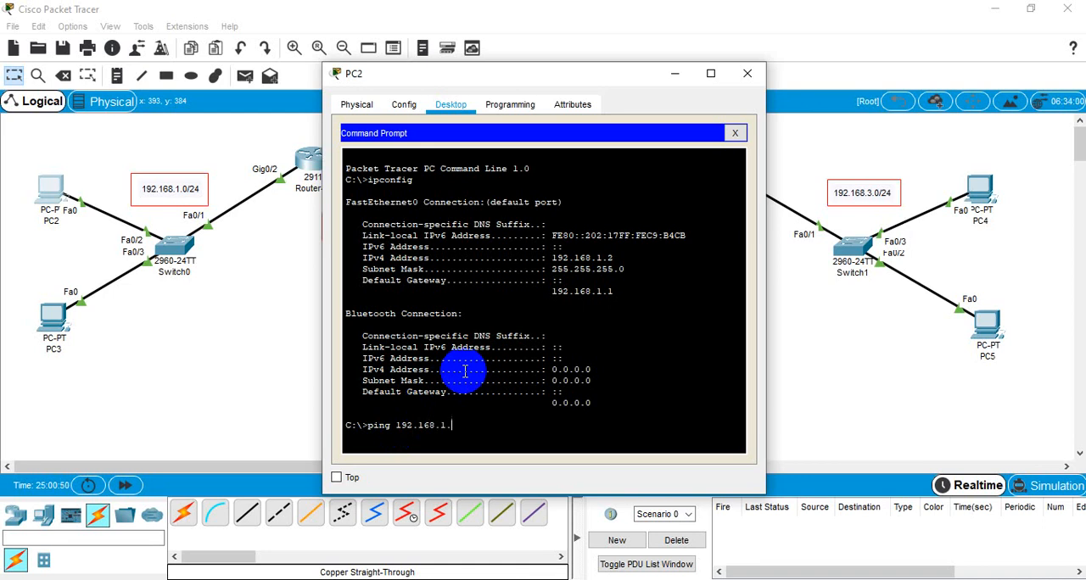
key("Return")
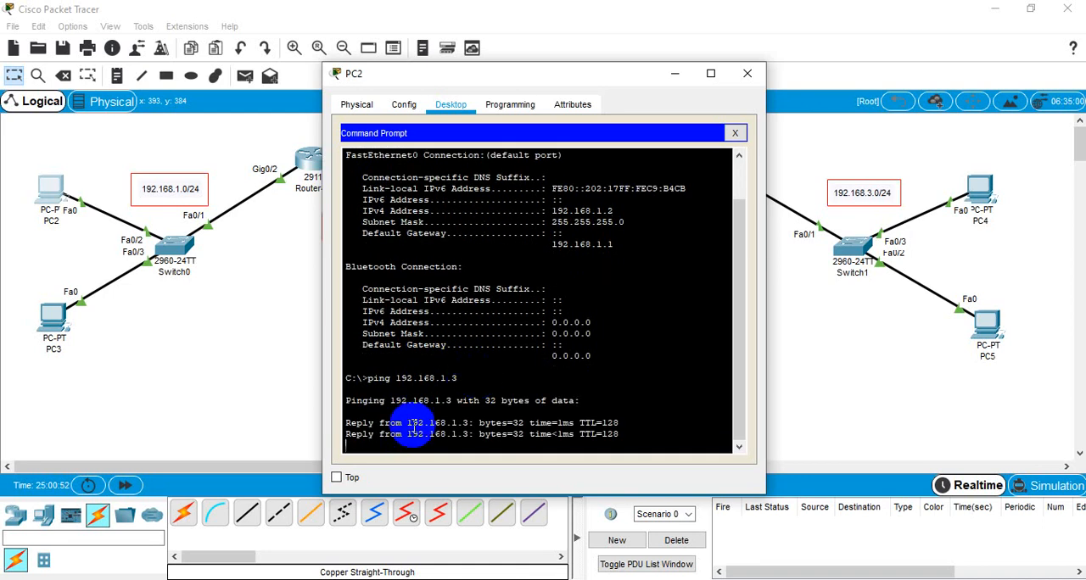
left_click(55, 316)
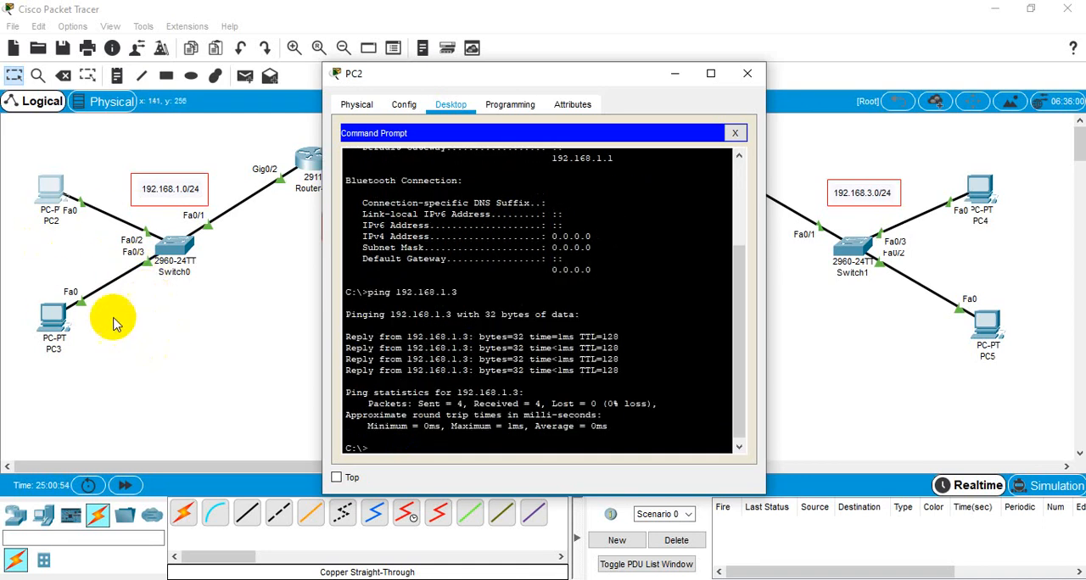
left_click(814, 370)
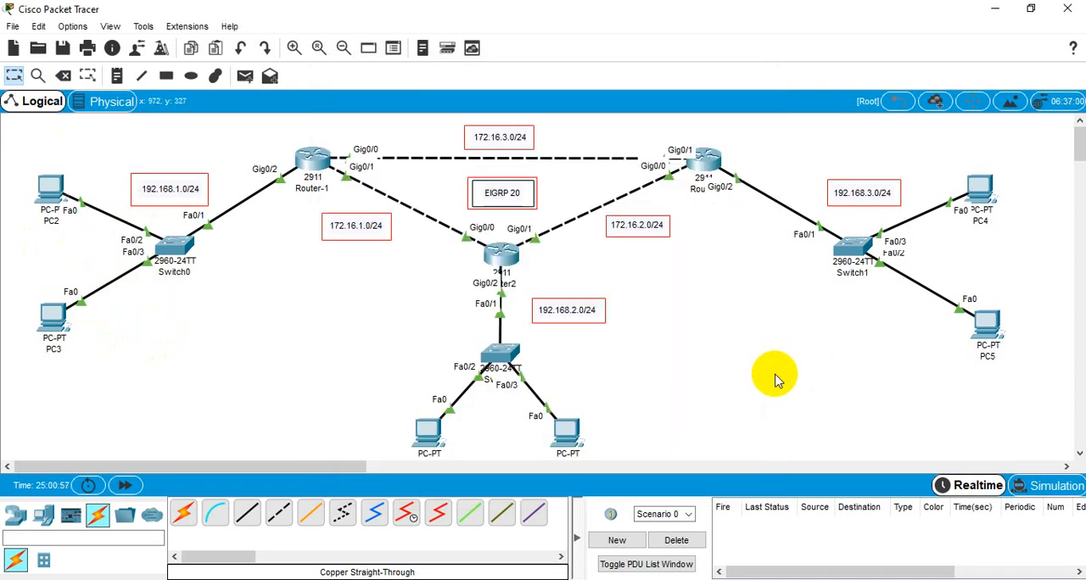
Step: Ping PC1 at 192.168.2.3 from PC0's command prompt and return to the topology
left_click(428, 434)
left_click(660, 163)
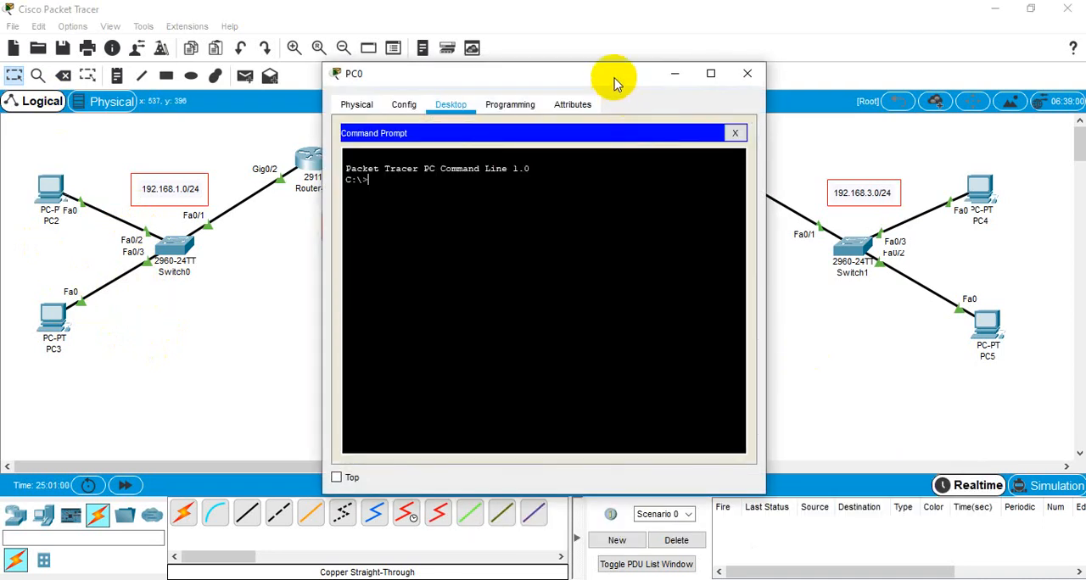
left_click_drag(615, 82, 324, 32)
left_click(240, 183)
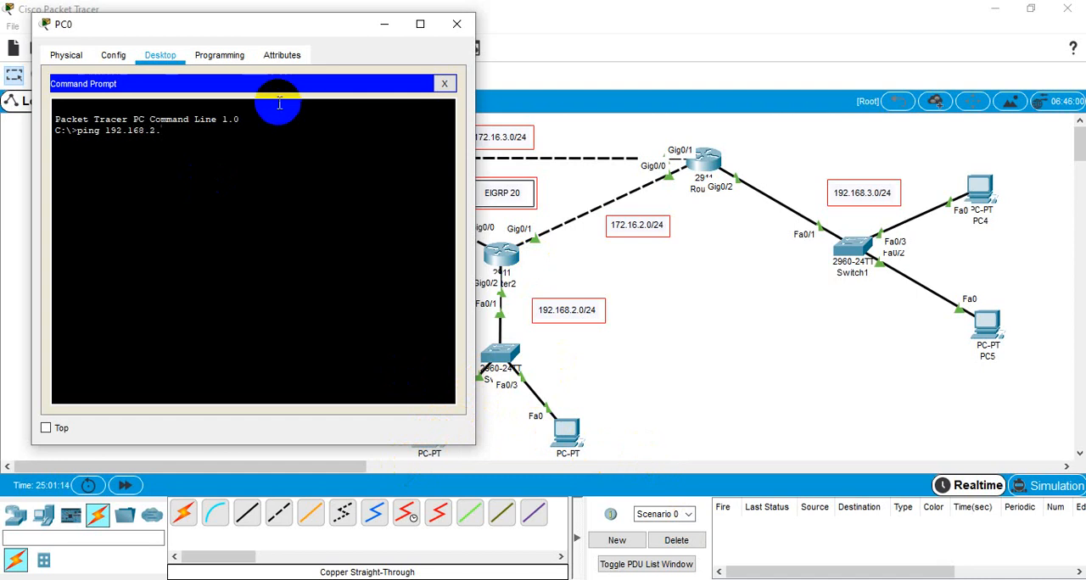
key("Return")
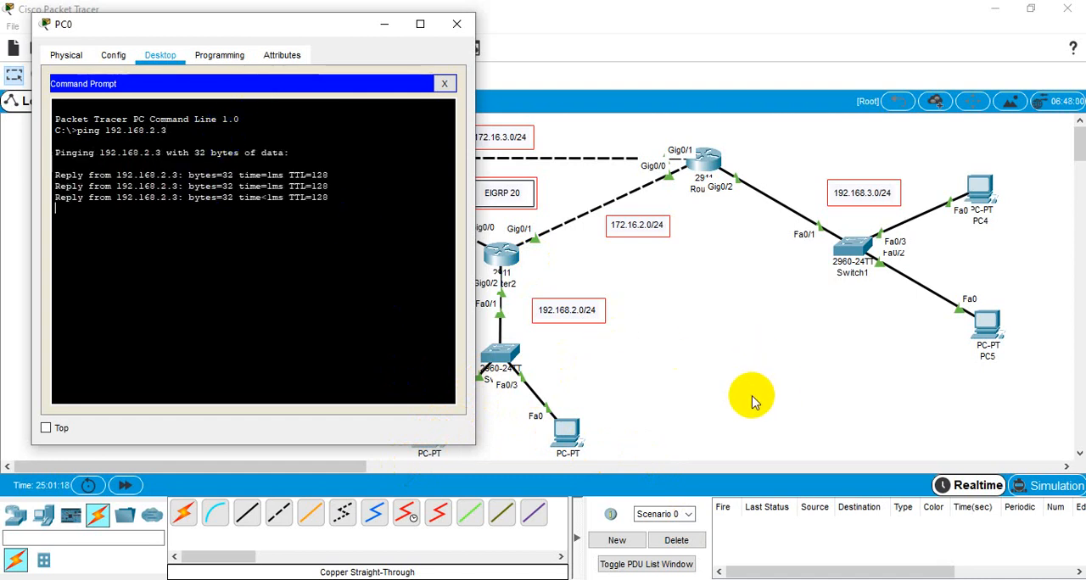
left_click(665, 336)
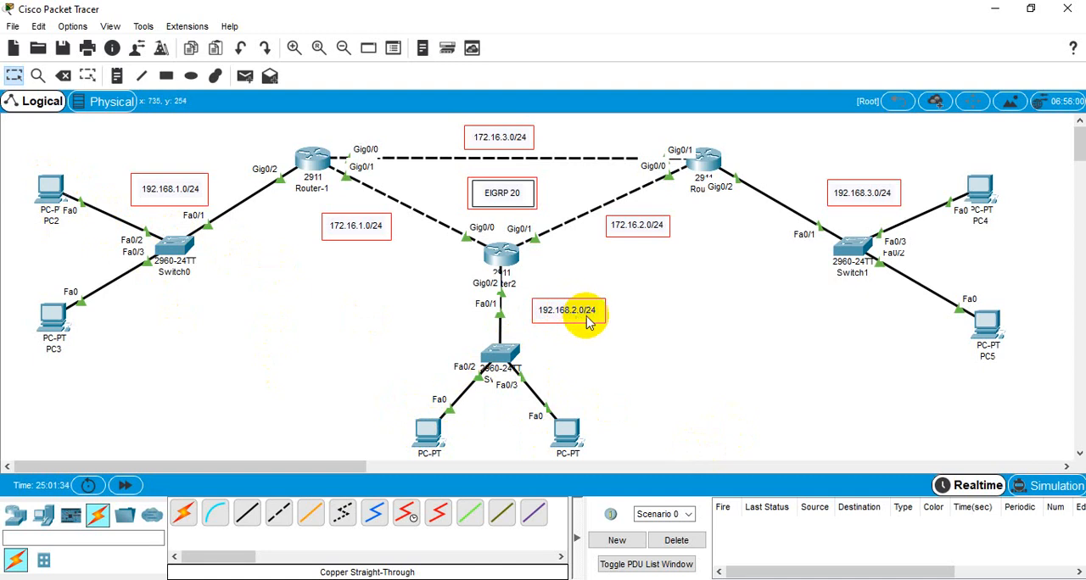
Step: Ping PC0 at 192.168.2.2 from PC2's command prompt, moving its window clear of the left part of the topology
left_click(53, 198)
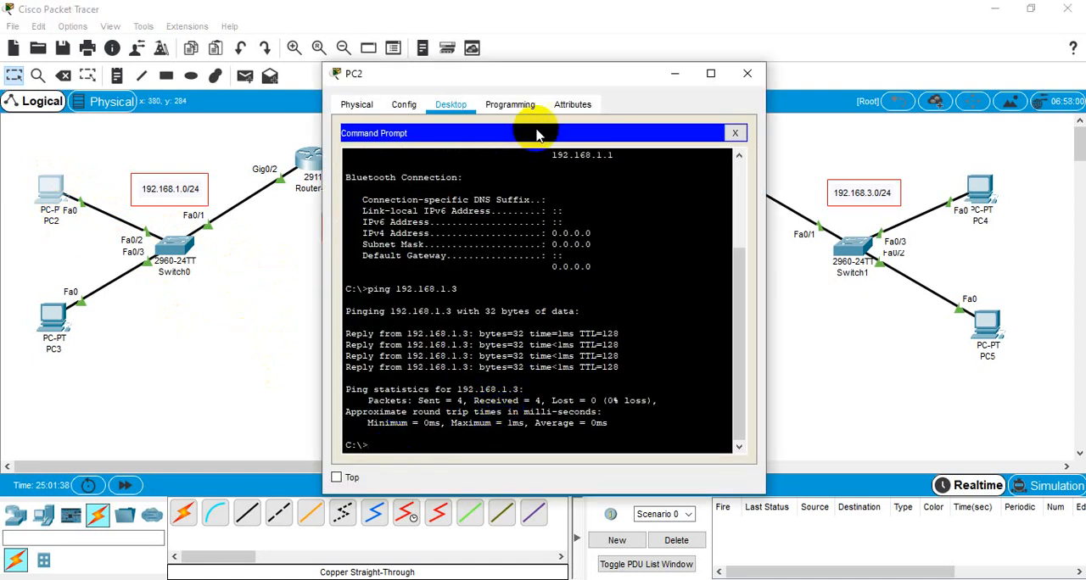
left_click_drag(556, 78, 312, 52)
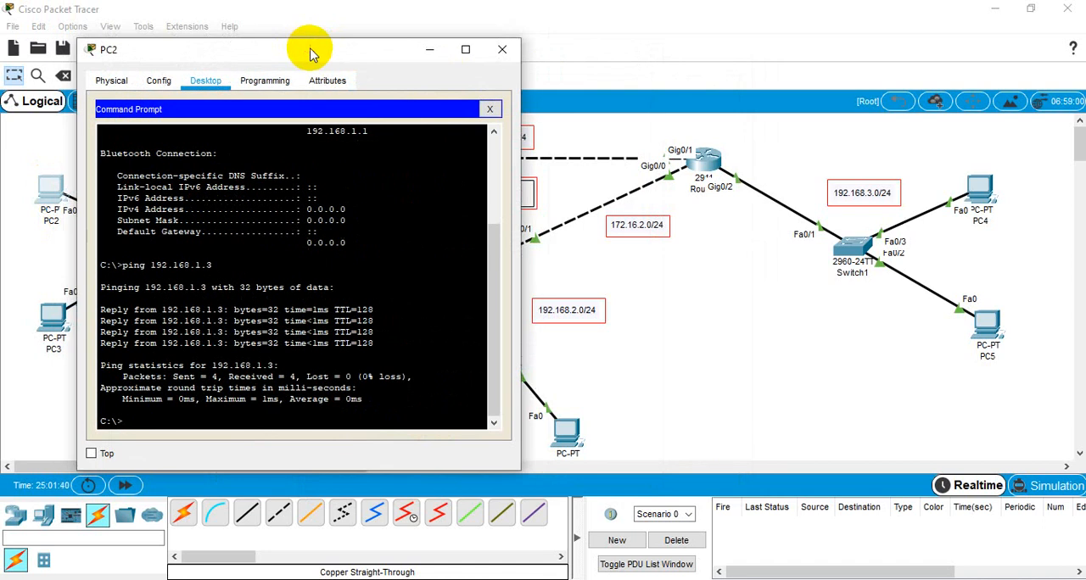
left_click(163, 418)
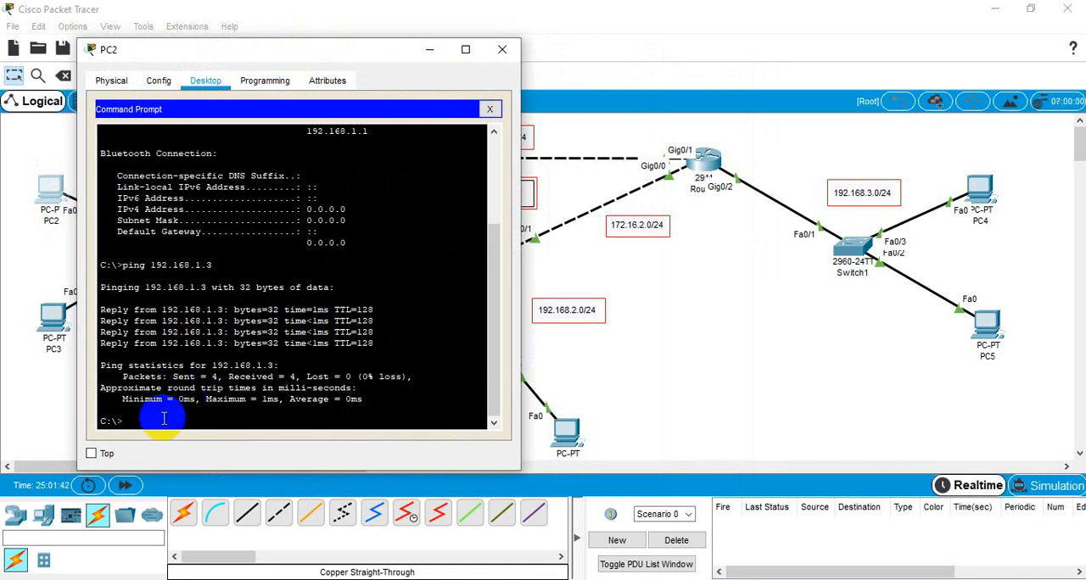
key("Up")
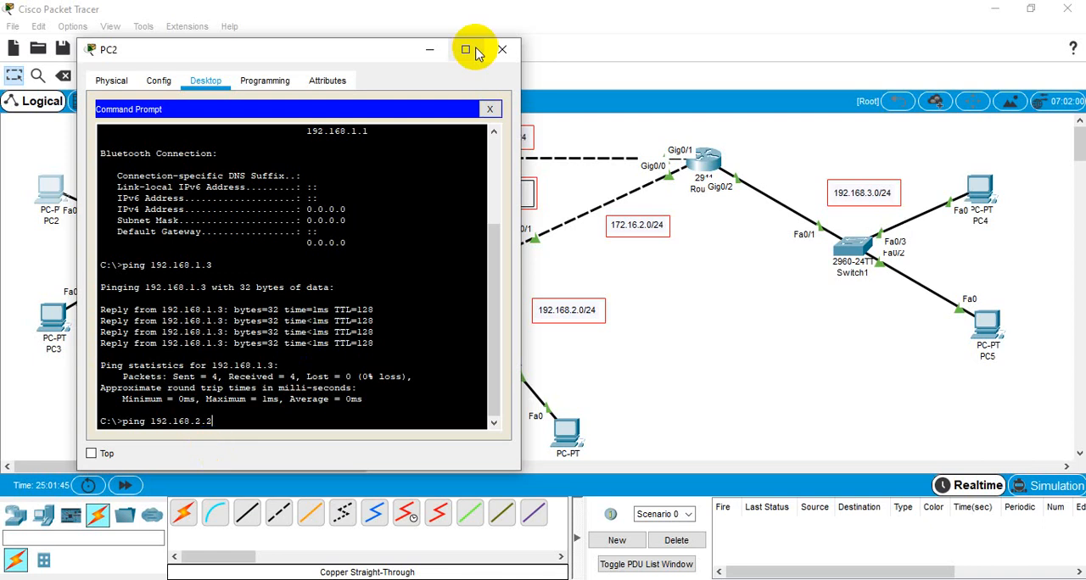
left_click_drag(327, 49, 902, 55)
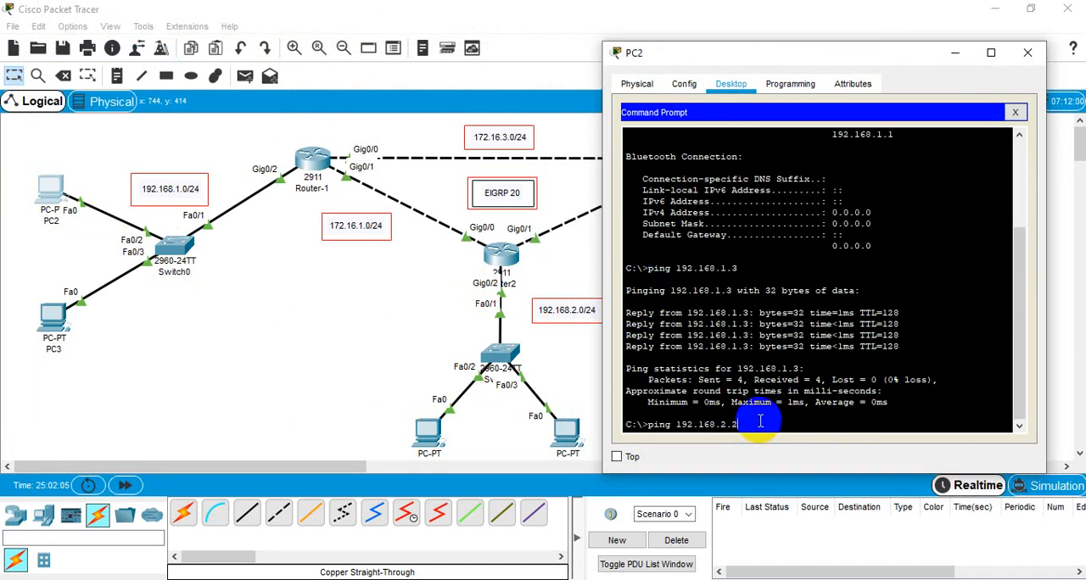
key("Return")
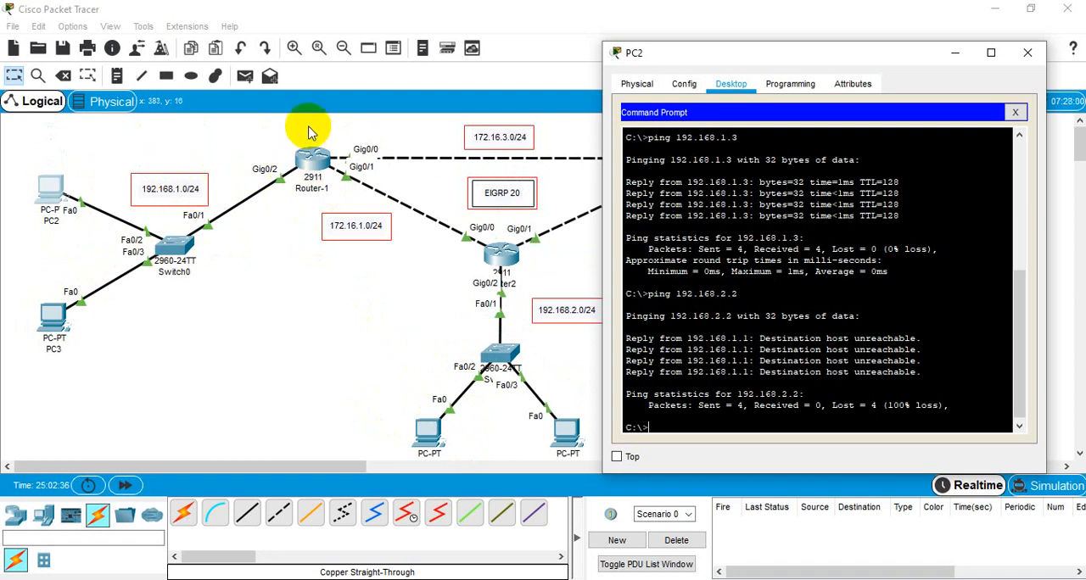
Step: Ping PC2's default gateway 192.168.1.1 from its command prompt
left_click(667, 404)
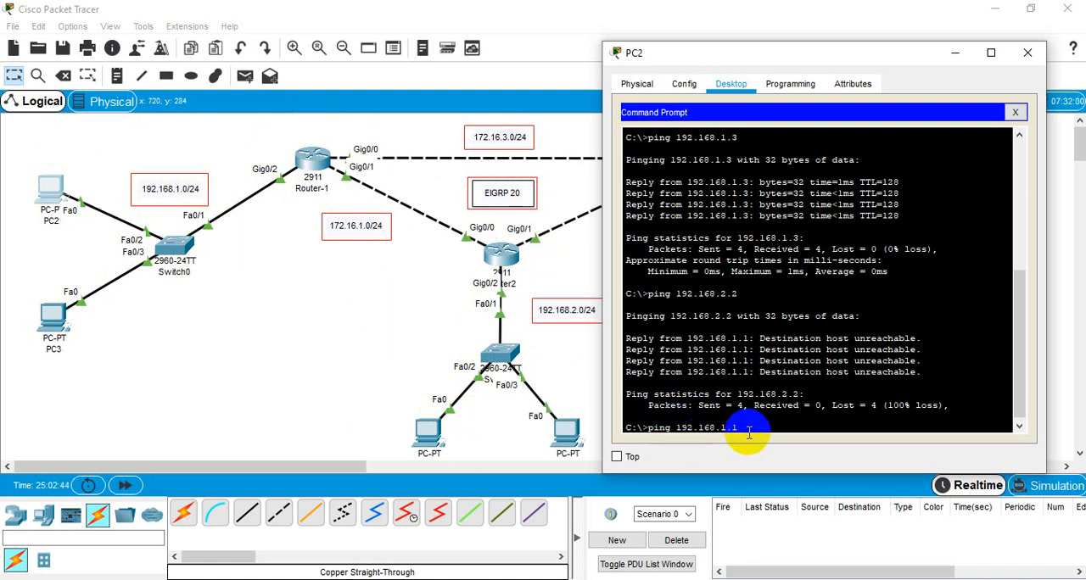
type("1")
key("Return")
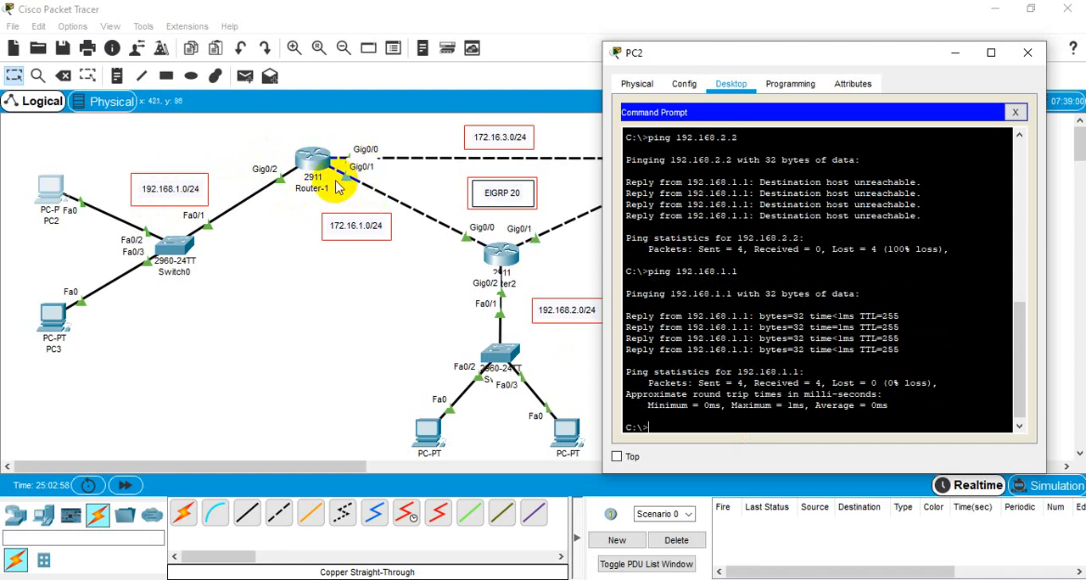
Step: Ping Router-1's Gig0/1 address 172.16.1.1 from PC2's command prompt
left_click(757, 380)
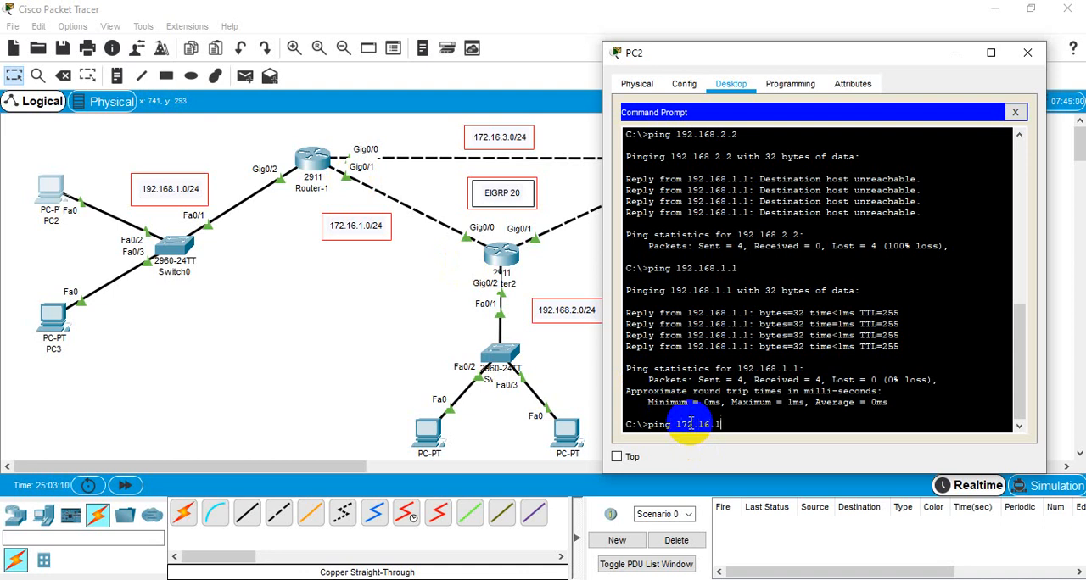
type(".1")
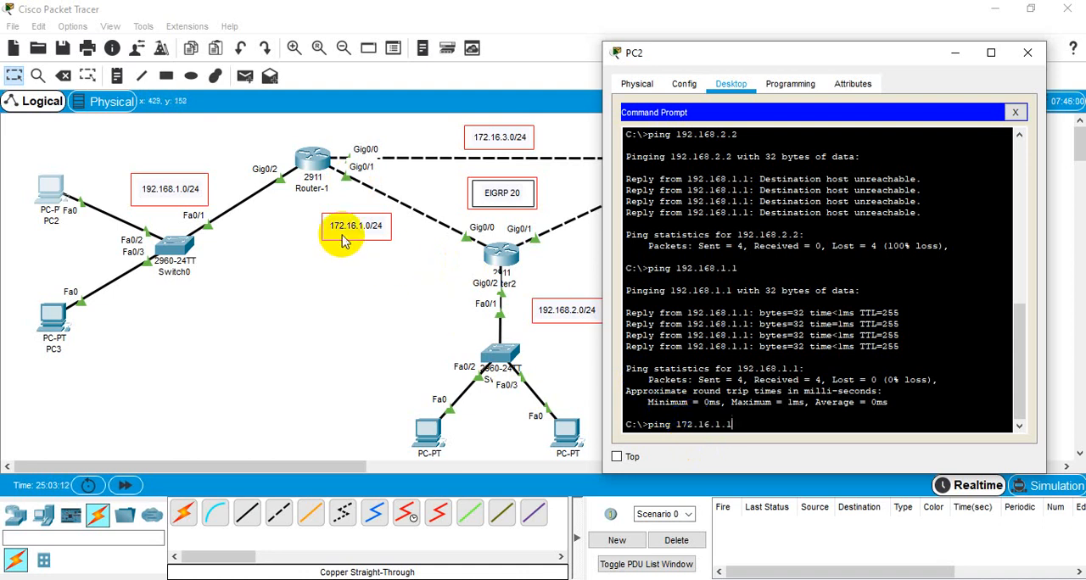
key("Return")
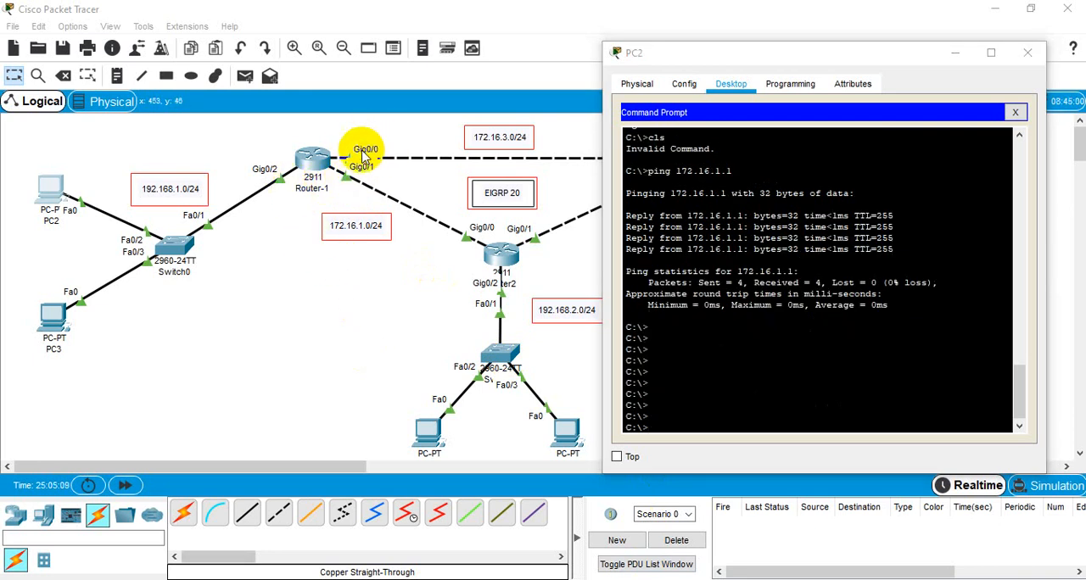
Step: Ping Router-1's Gig0/0 address 172.16.3.1 from PC2's command prompt
left_click(711, 383)
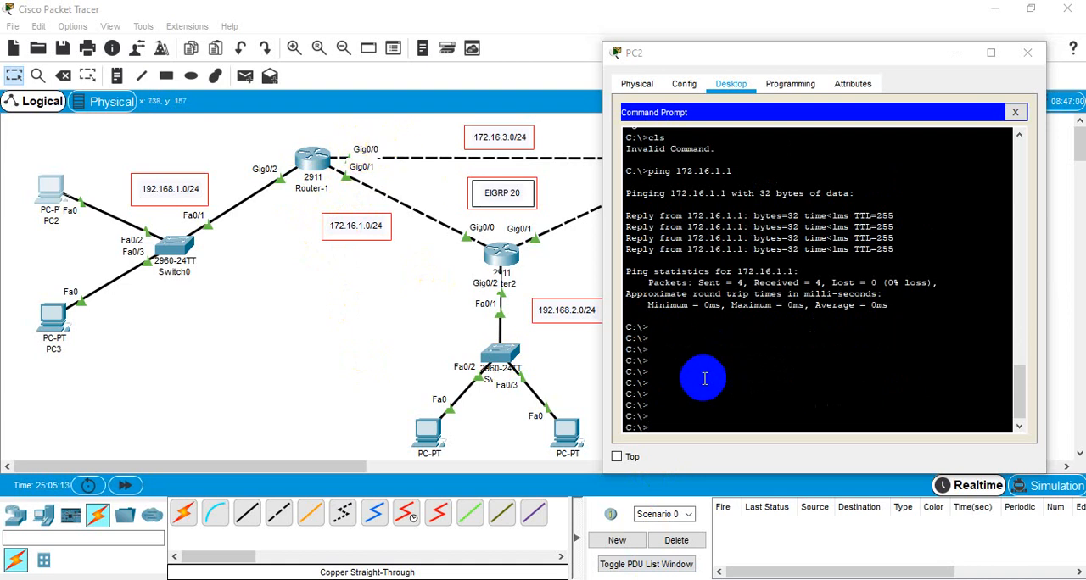
left_click(704, 409)
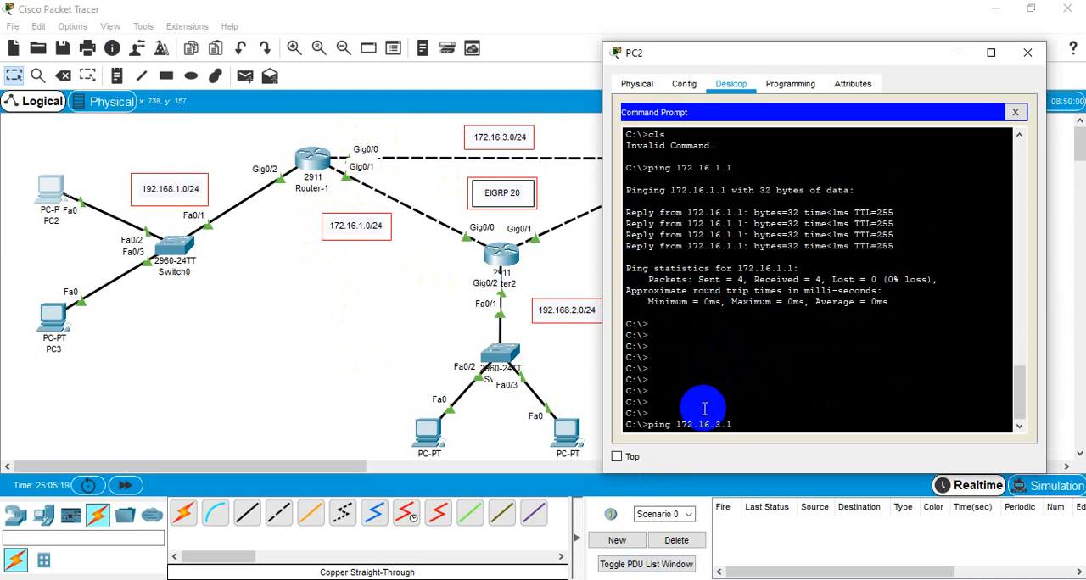
key("Return")
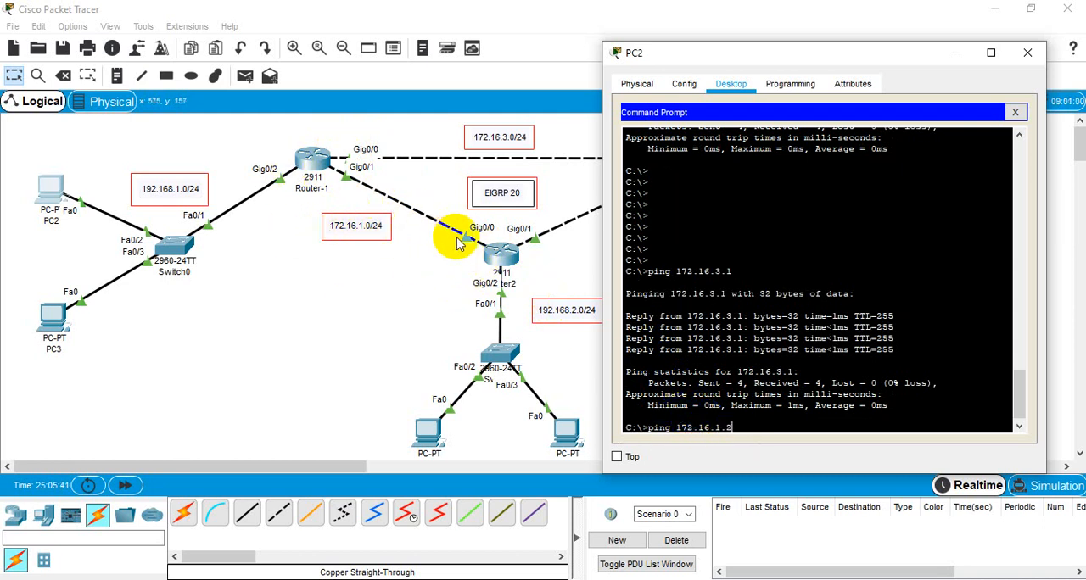
Step: Ping 172.16.1.2 from PC2's command prompt, interrupt the command and close the PC2 window
key("Return")
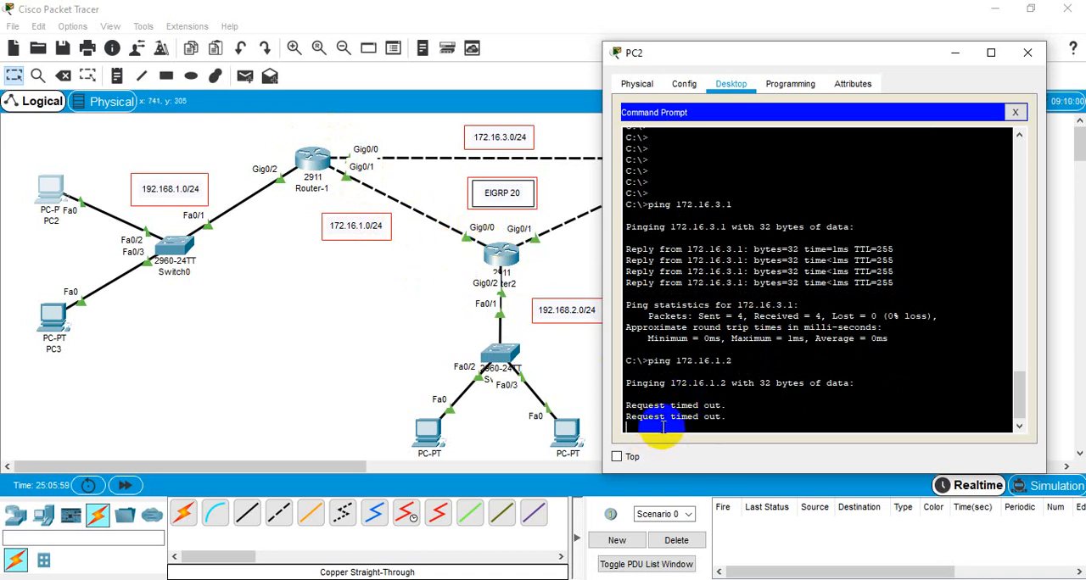
key("ctrl+c")
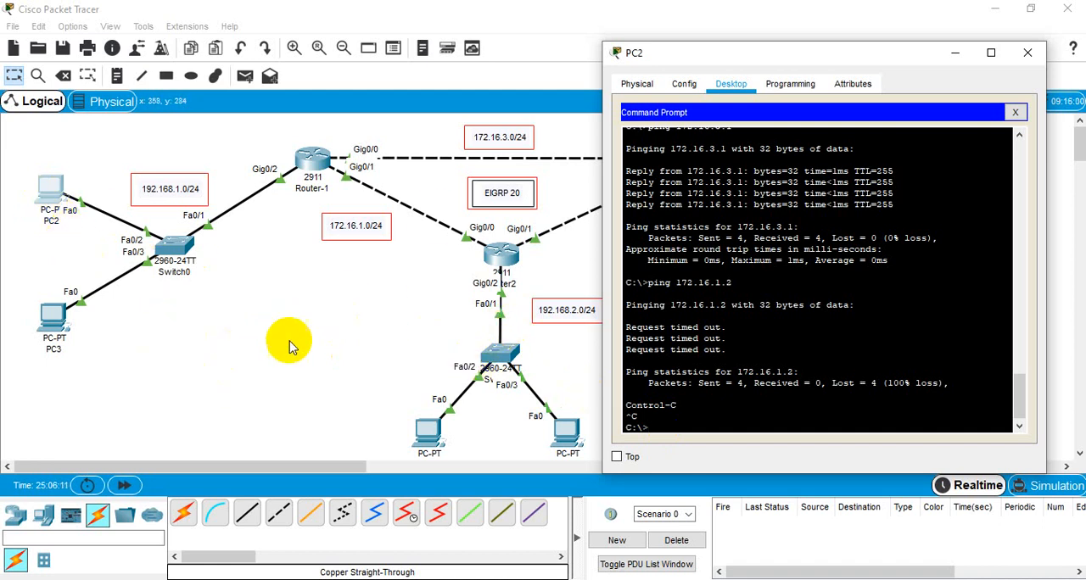
left_click(1030, 53)
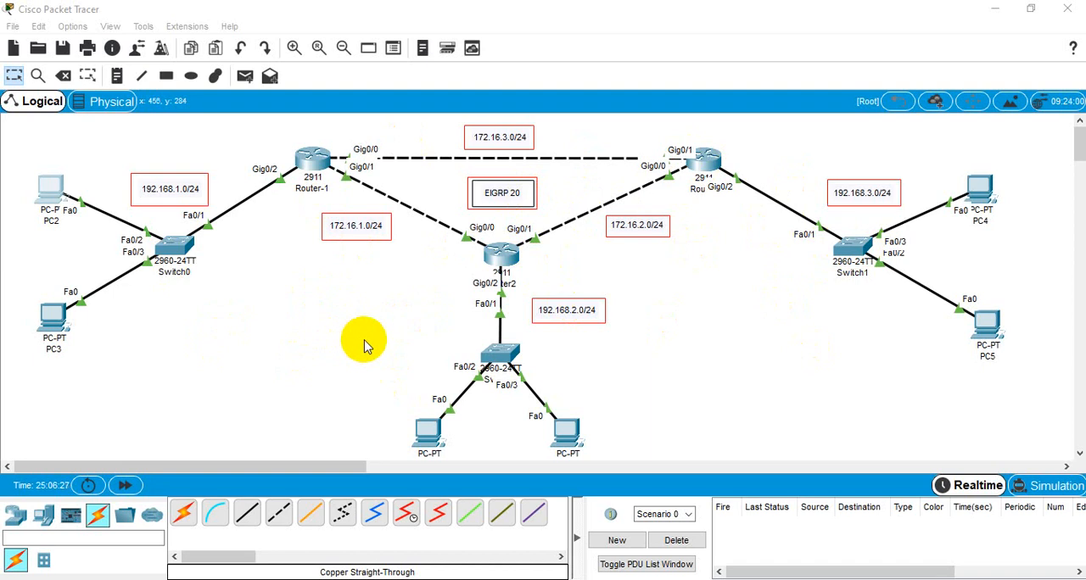
Step: Open Router-1's command line and enter privileged mode with en, then global configuration mode with confi
left_click(314, 166)
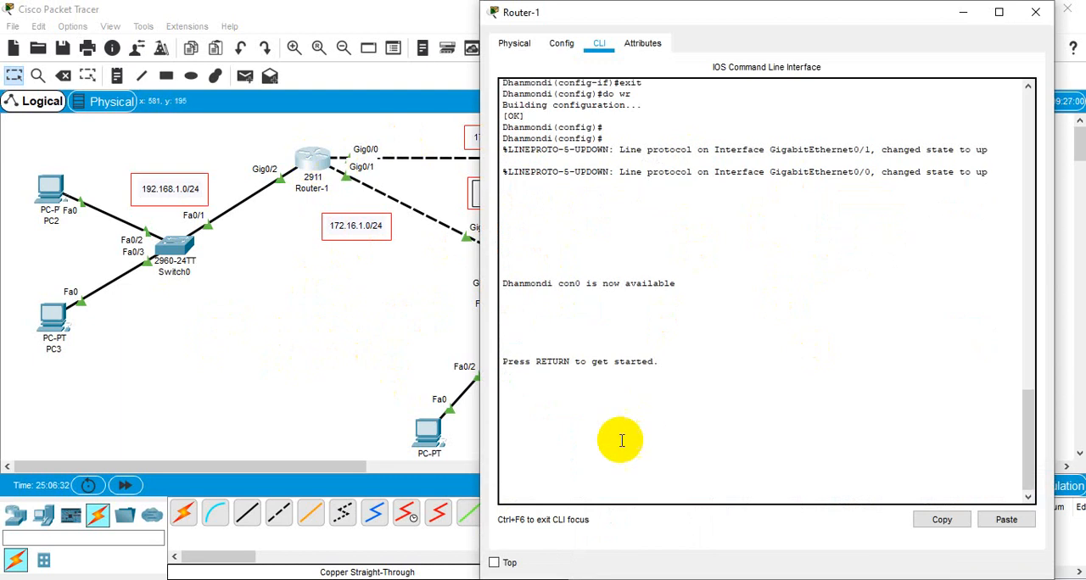
left_click(528, 480)
key("Return")
key("Return")
key("Return")
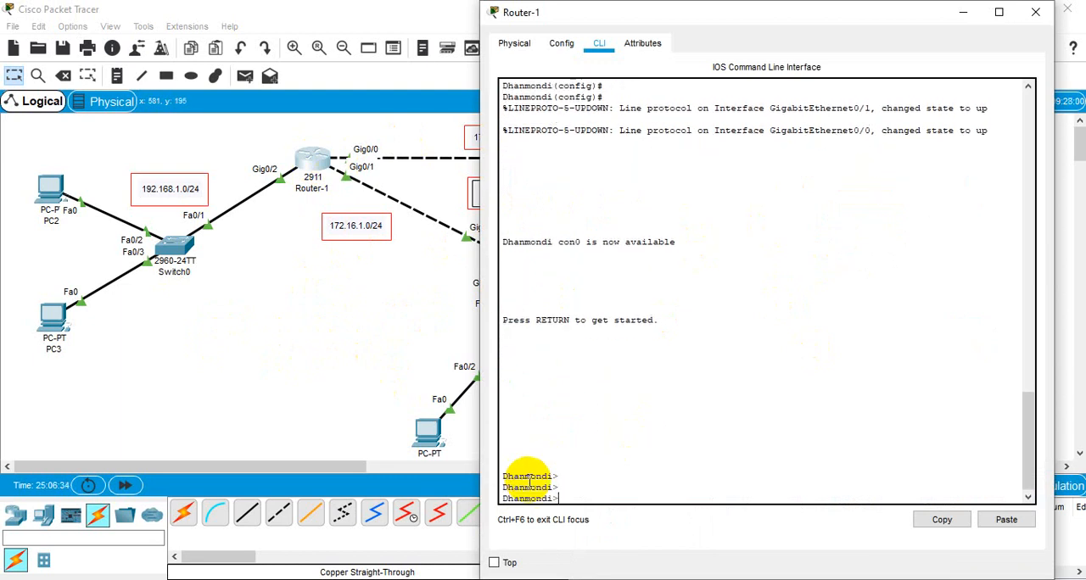
type("en")
key("Return")
key("Return")
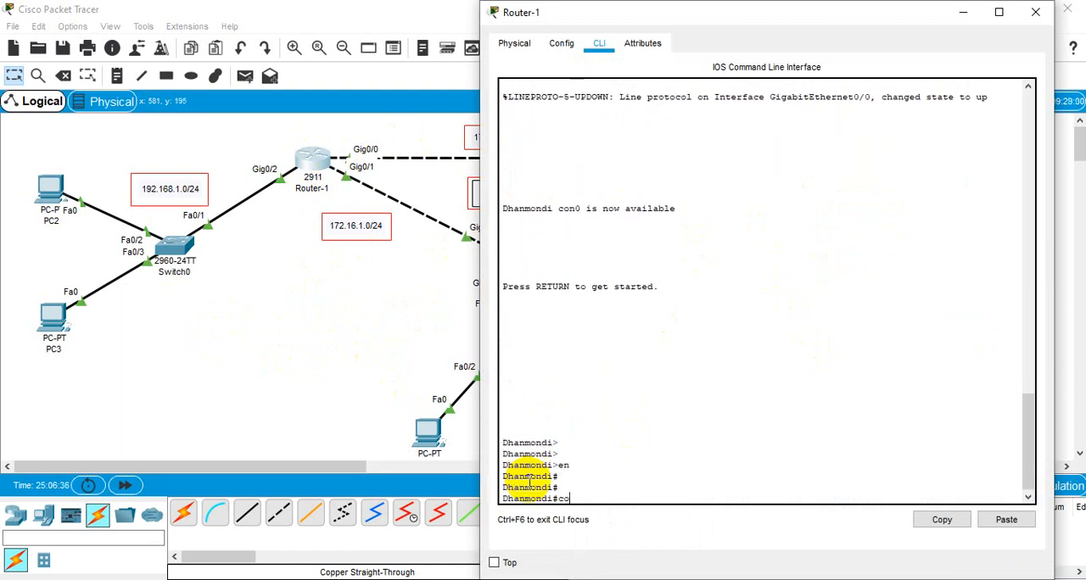
type("confi")
key("Return")
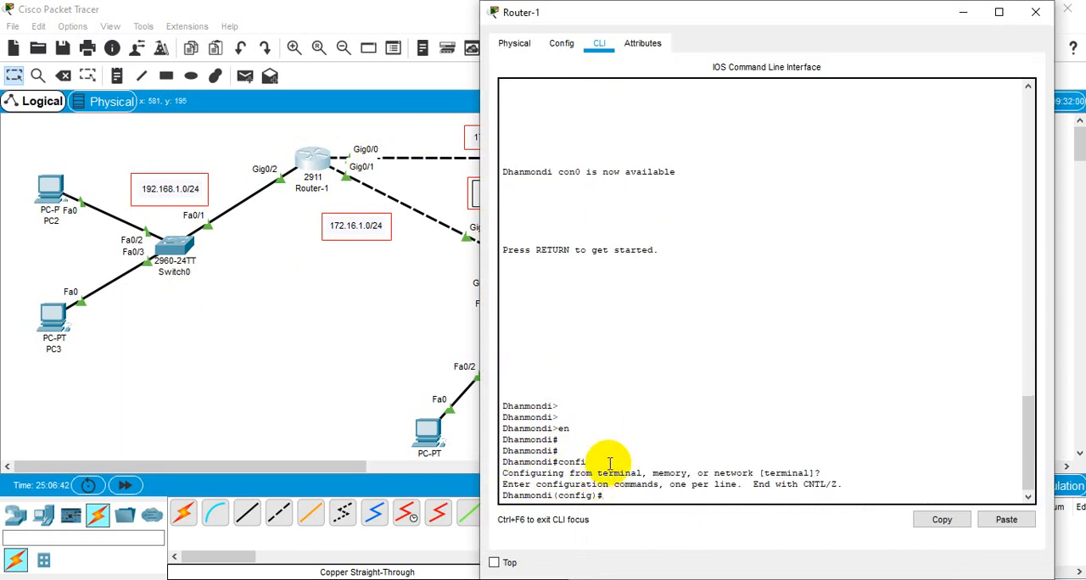
Step: Examine the user, privileged and global configuration mode prompts in Router-1's command line
left_click_drag(560, 407, 516, 400)
left_click(550, 429)
left_click_drag(572, 427, 511, 442)
left_click(565, 440)
left_click_drag(603, 497, 505, 496)
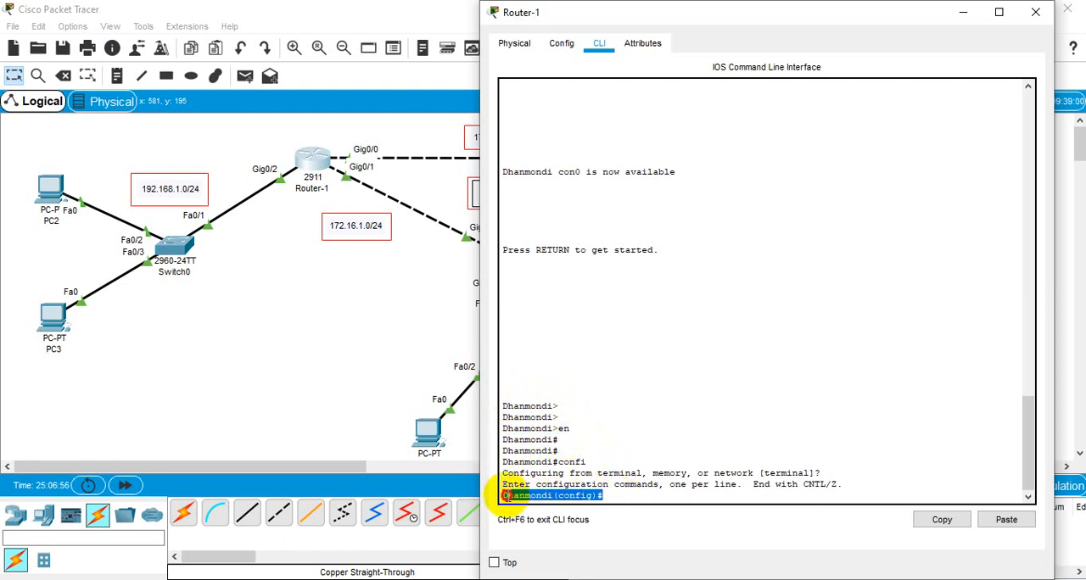
left_click(604, 497)
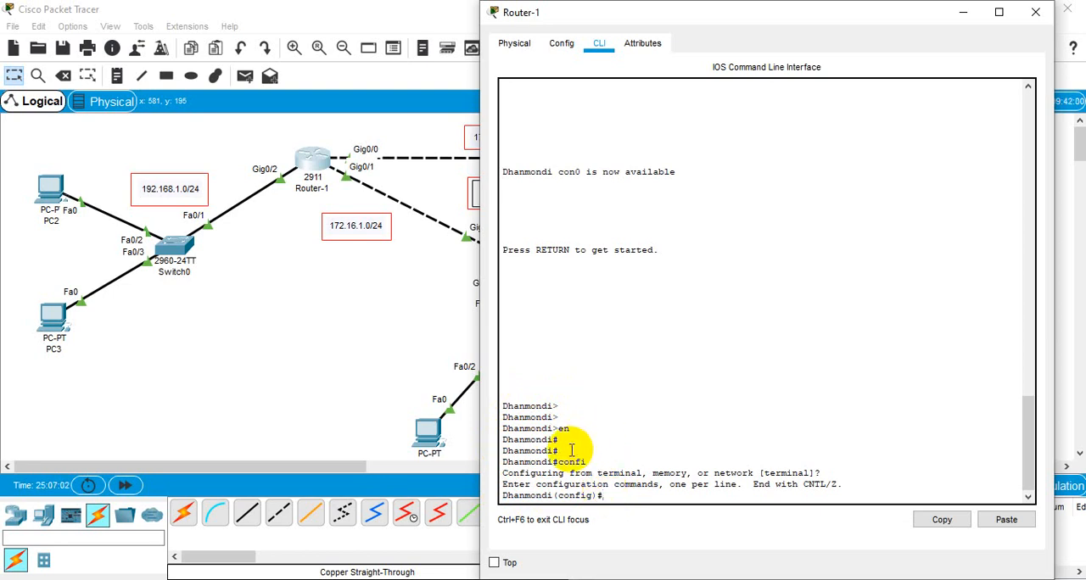
left_click_drag(562, 451, 499, 452)
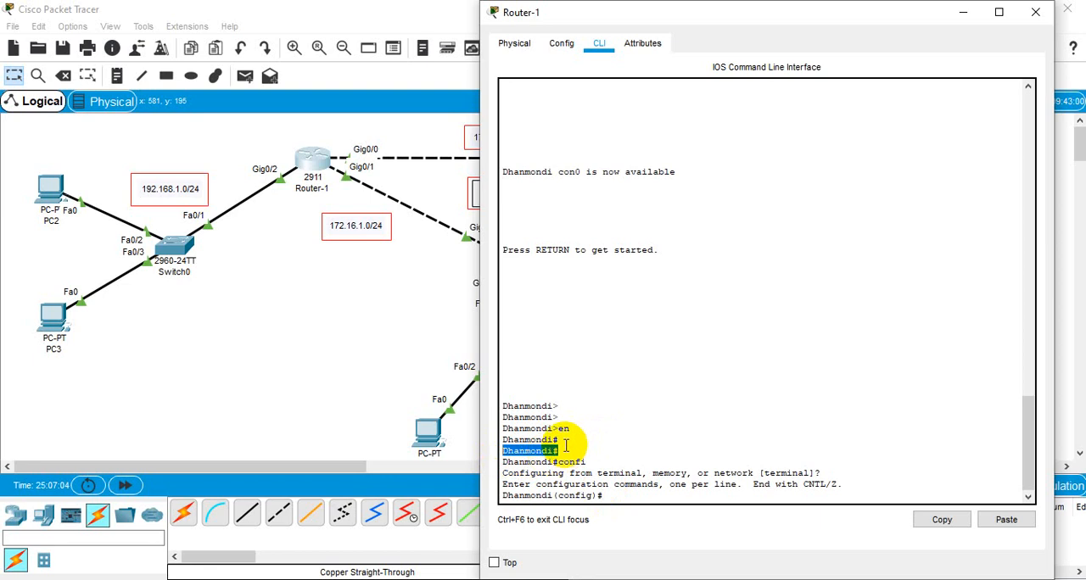
left_click_drag(564, 443, 502, 441)
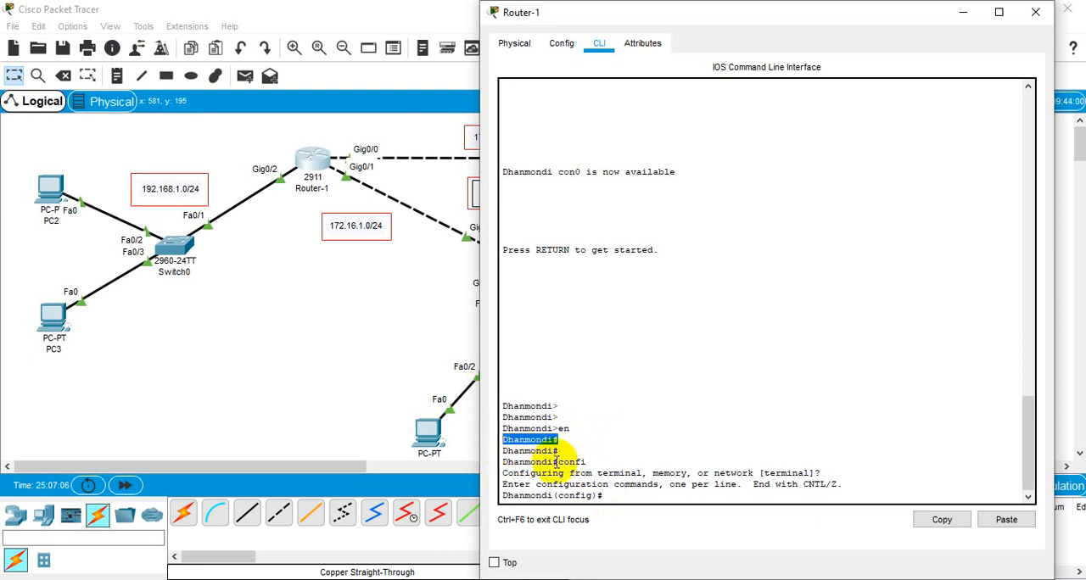
left_click_drag(569, 452, 502, 456)
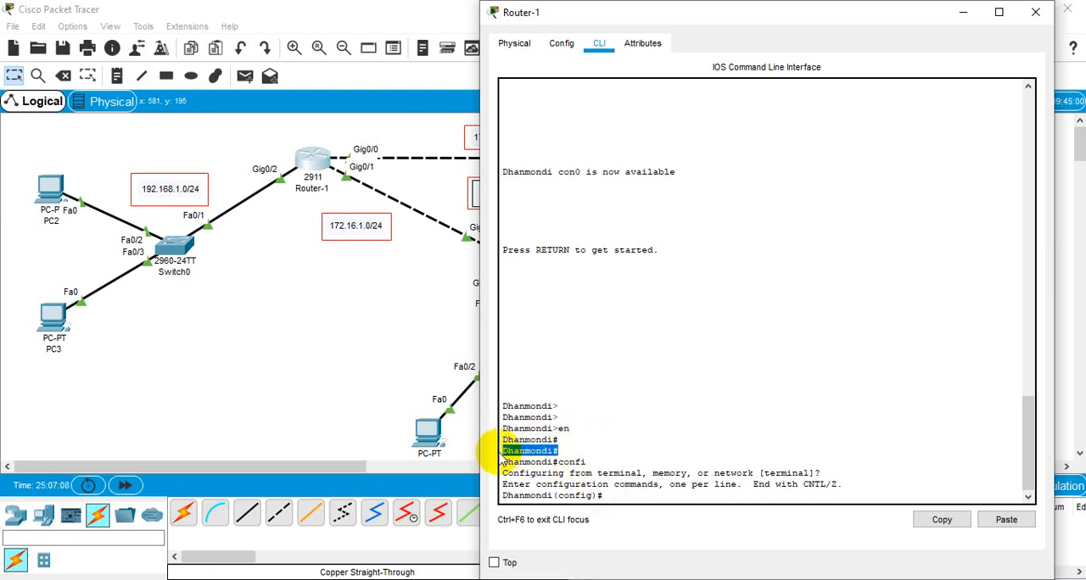
left_click(627, 499)
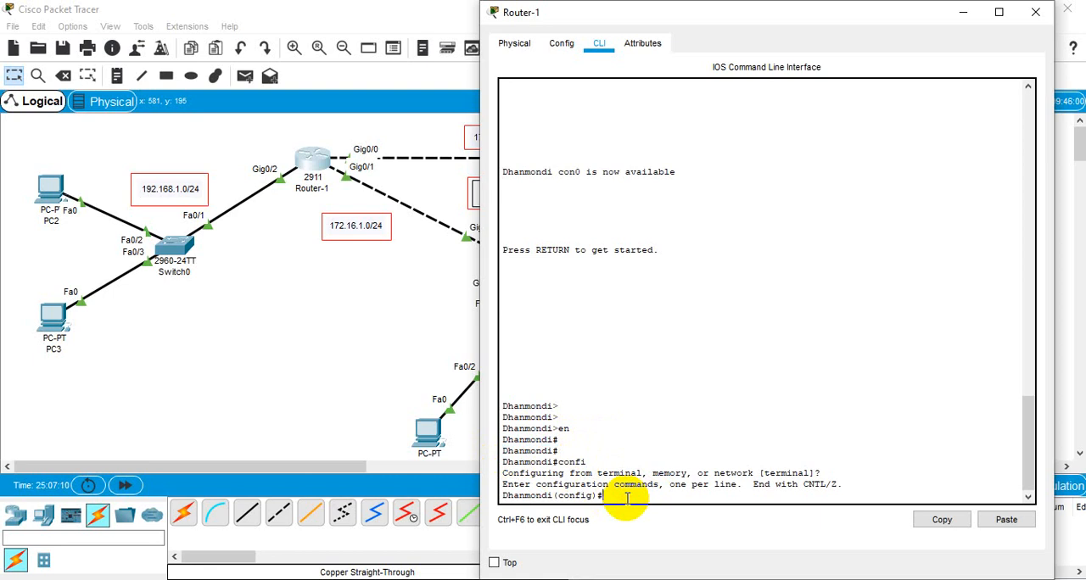
Step: Check the topology, return to Router-1's command line and start its EIGRP process with router eigrp 20
key("Return")
key("Return")
key("Return")
key("Return")
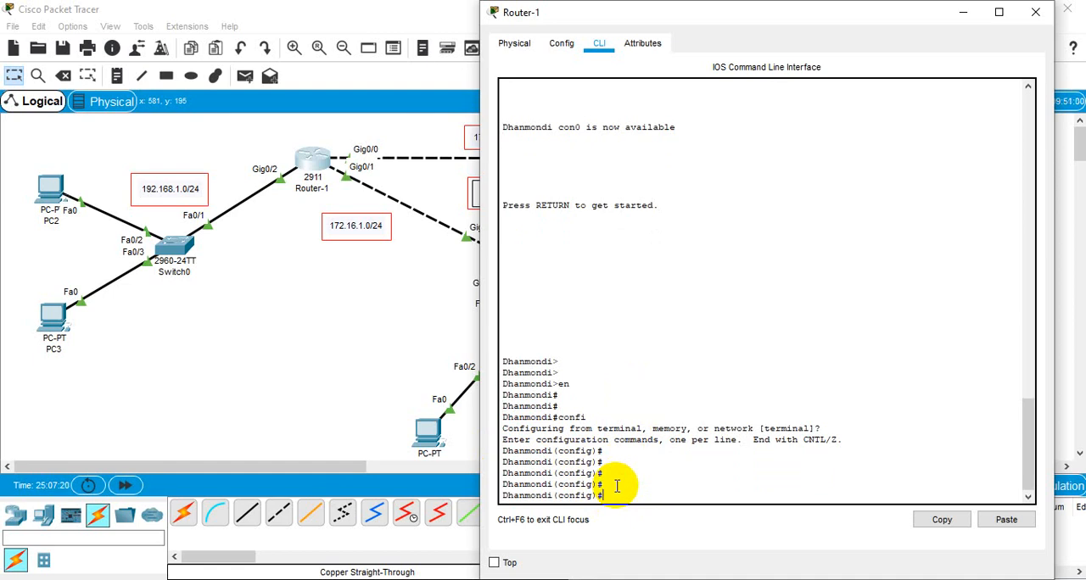
left_click(294, 366)
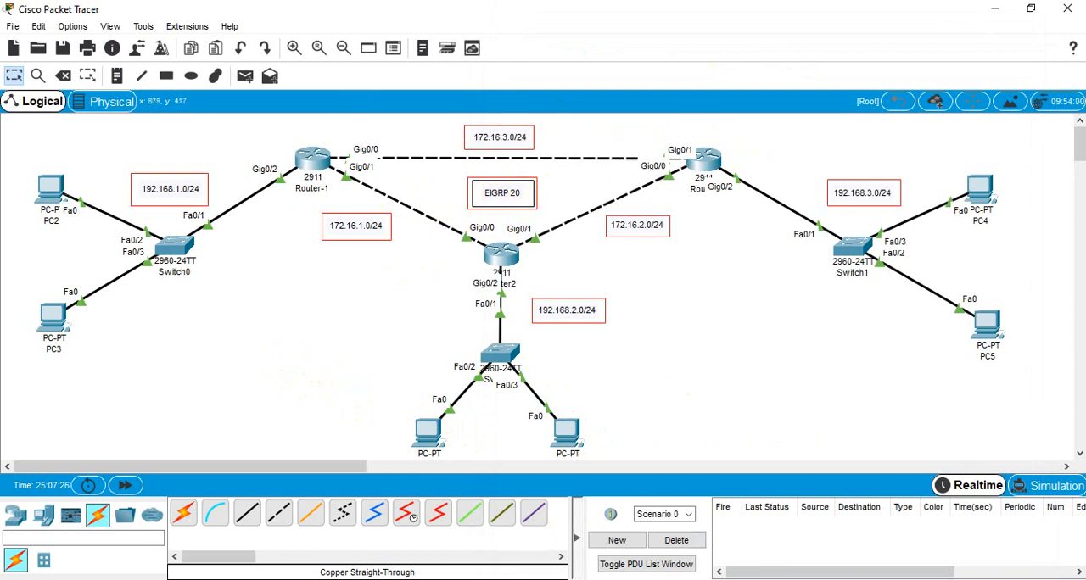
left_click(309, 155)
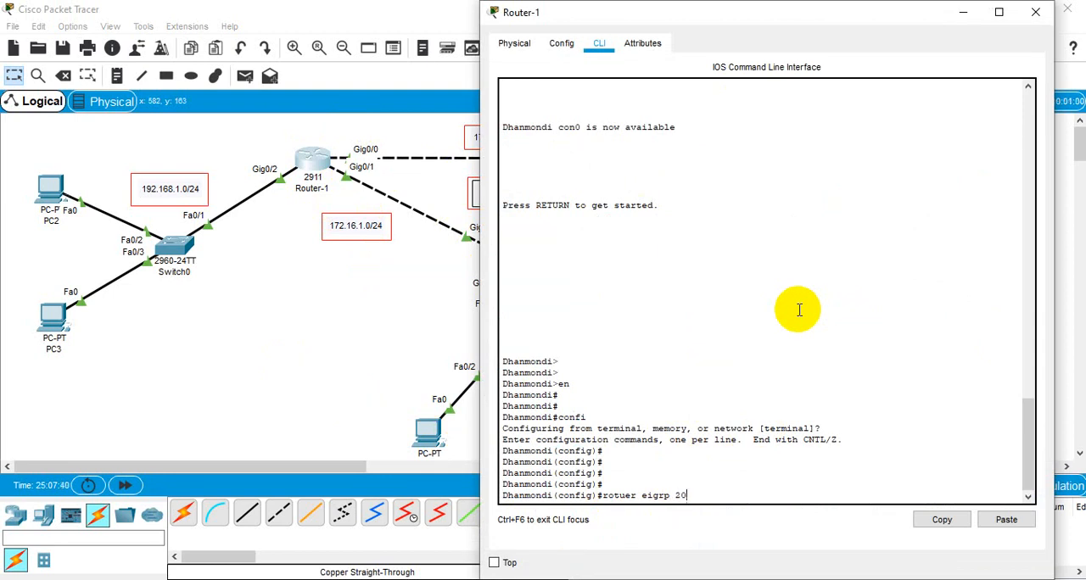
key("Return")
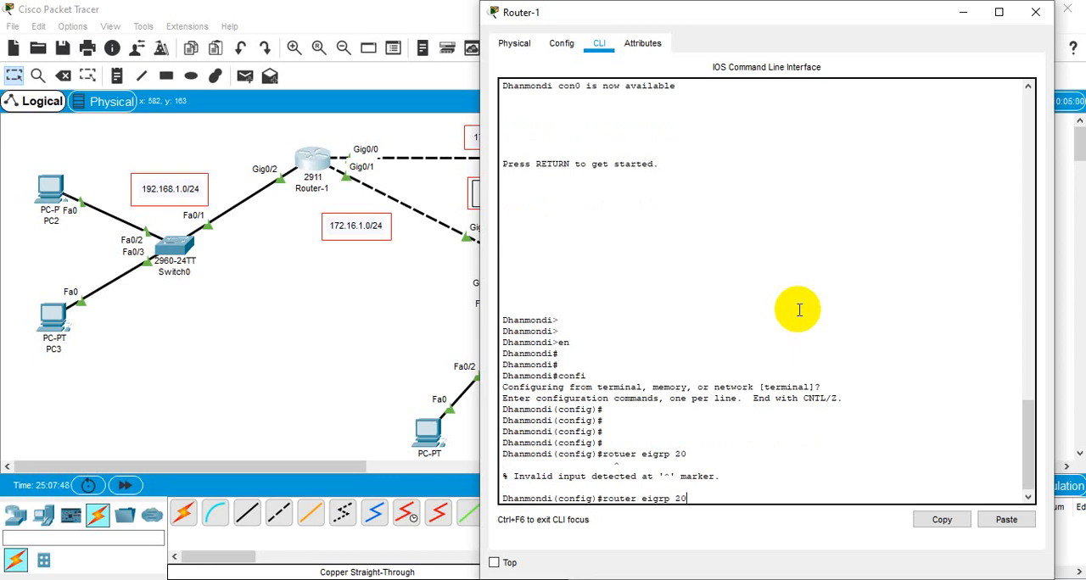
key("Return")
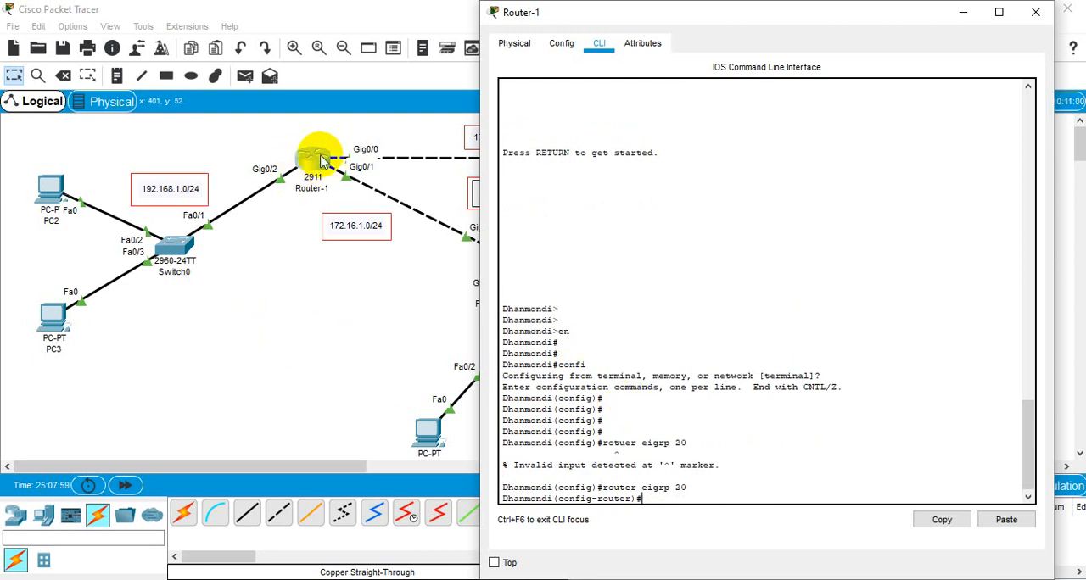
Step: Review the topology, exit Router-1's EIGRP configuration mode and display its routing table with do sh ip route
left_click(329, 312)
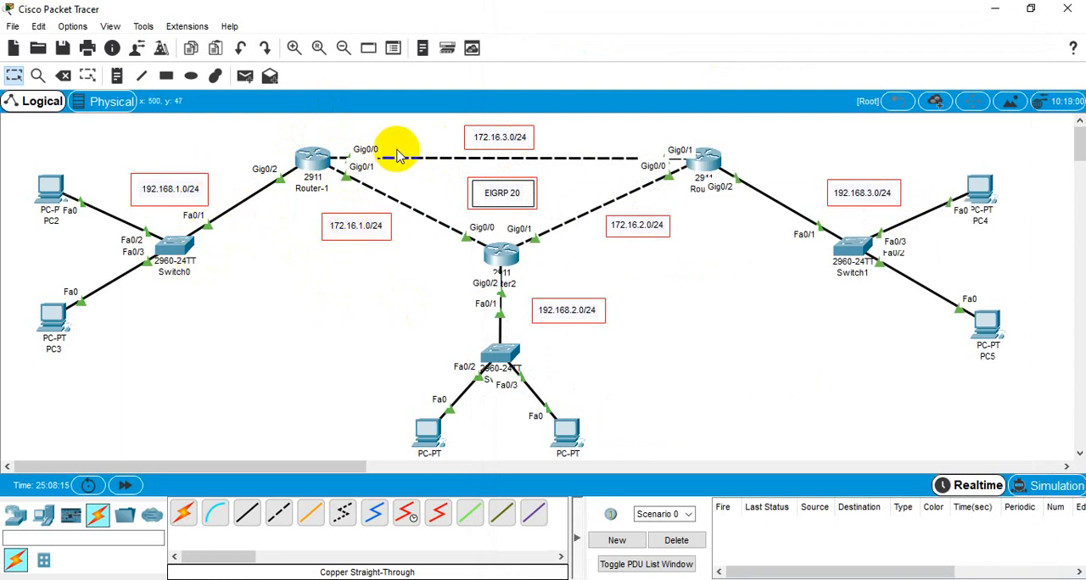
left_click(307, 167)
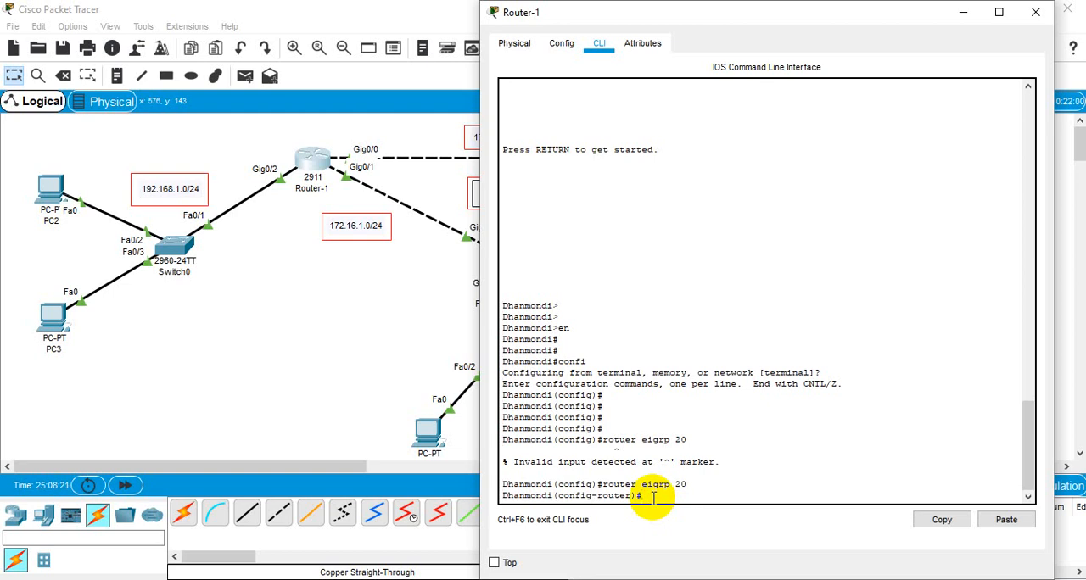
key("Return")
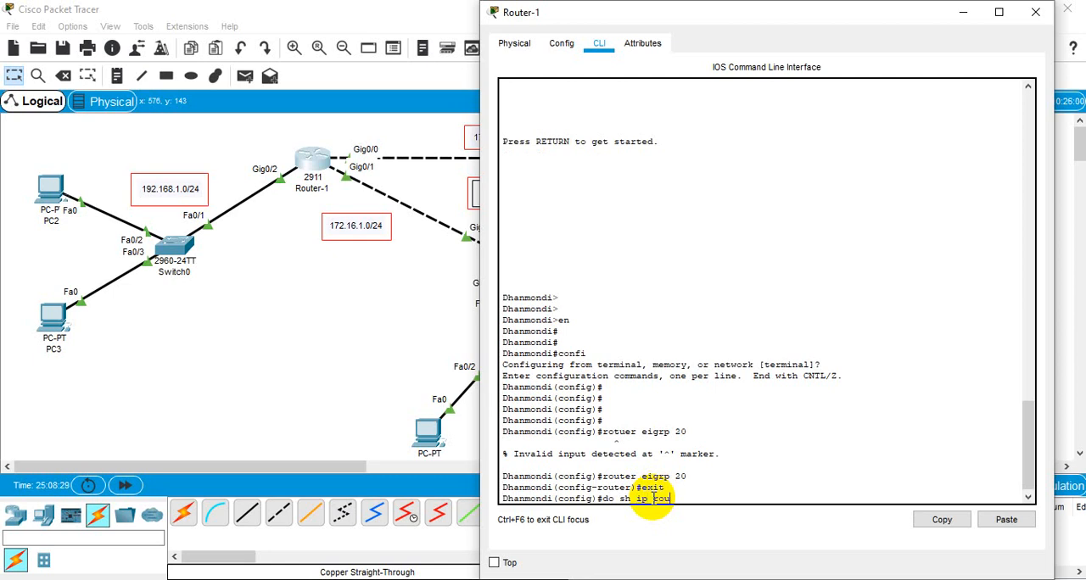
key("Return")
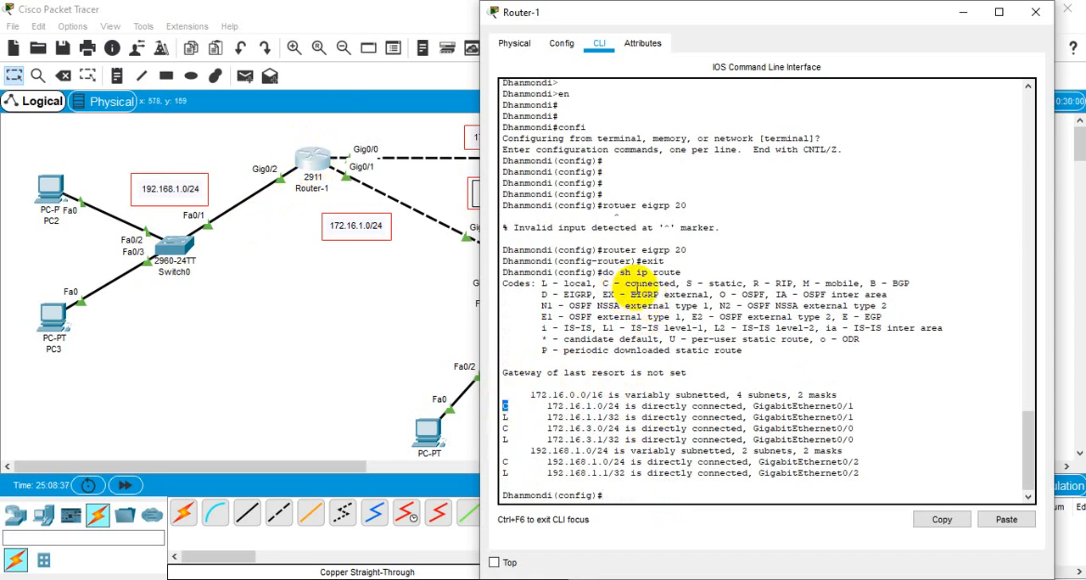
Step: Examine the directly connected (C) networks in Router-1's routing table and return to the topology
left_click_drag(637, 285, 662, 286)
double_click(509, 407)
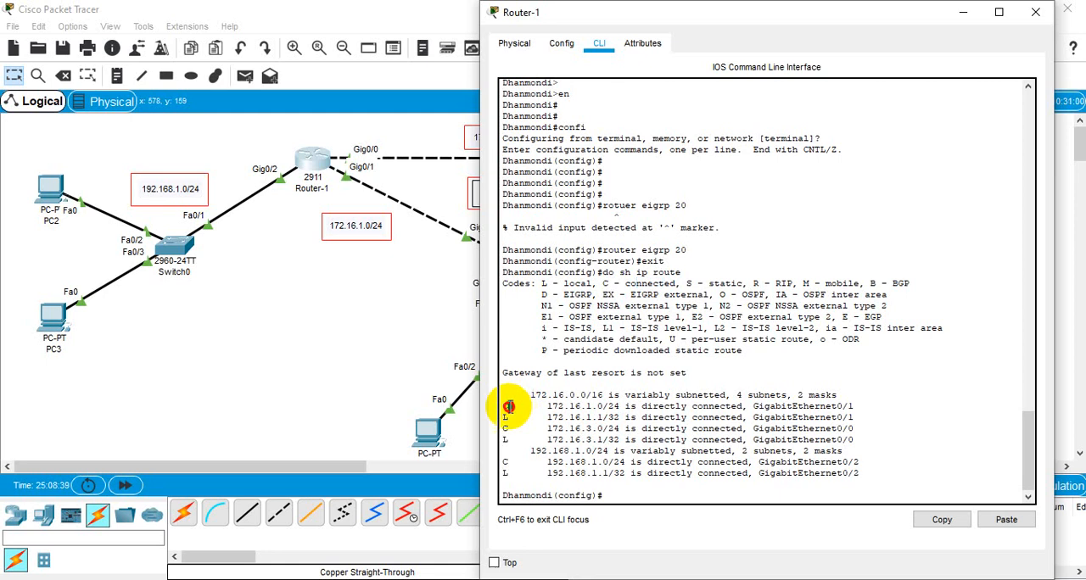
double_click(504, 428)
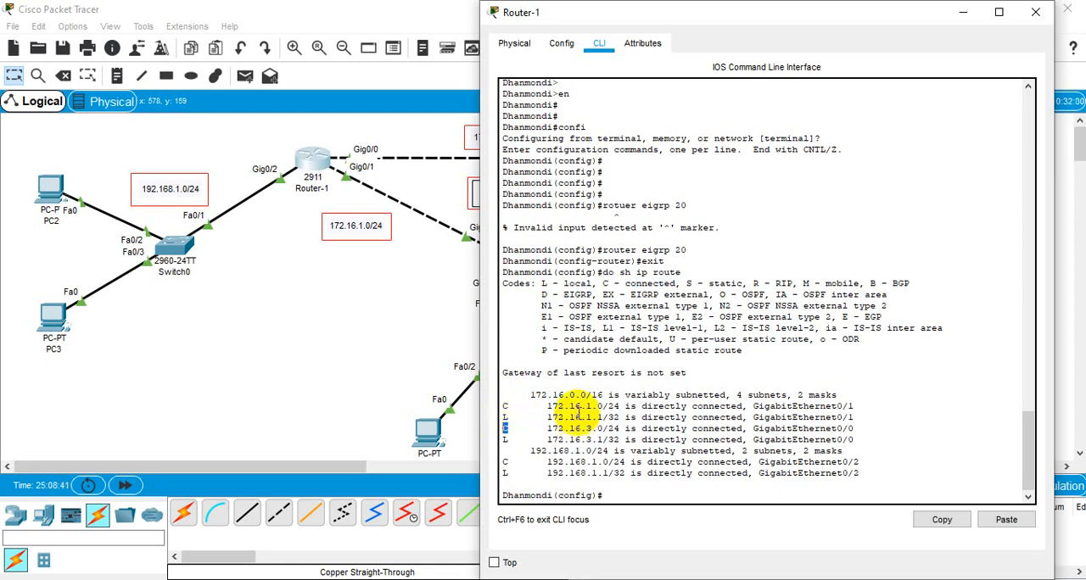
double_click(507, 462)
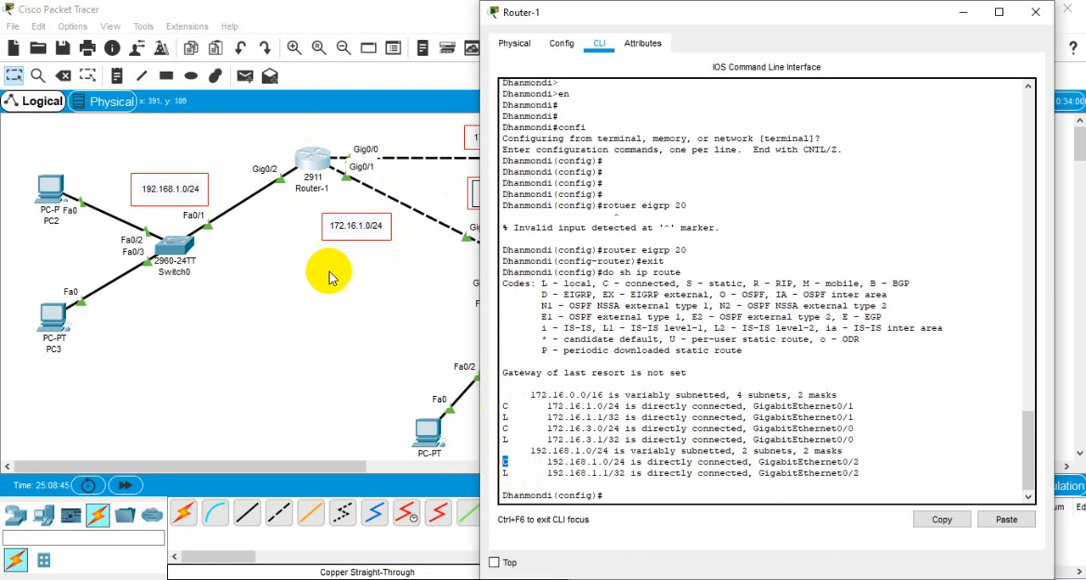
double_click(505, 428)
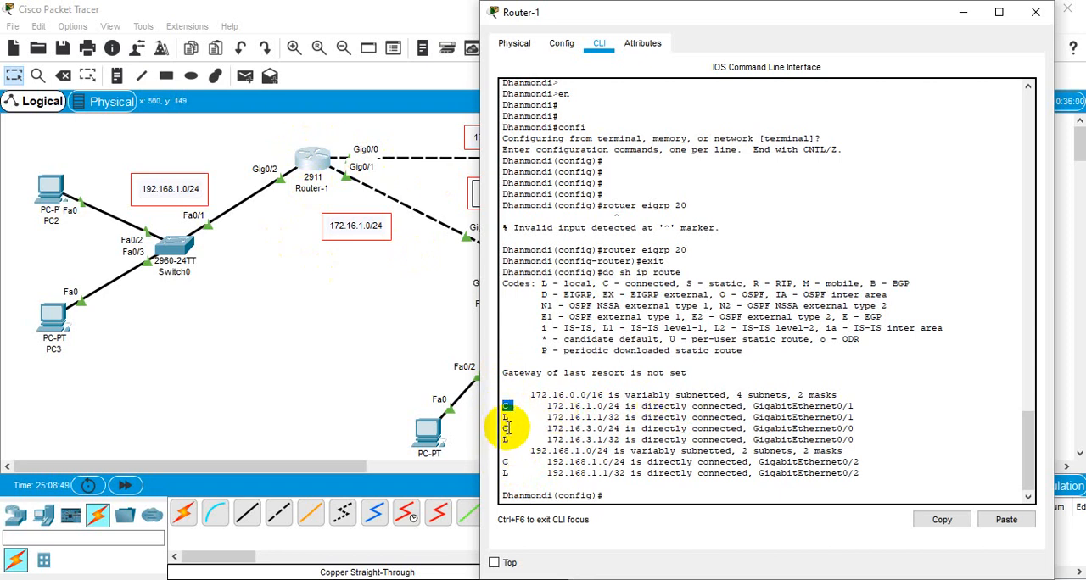
double_click(505, 462)
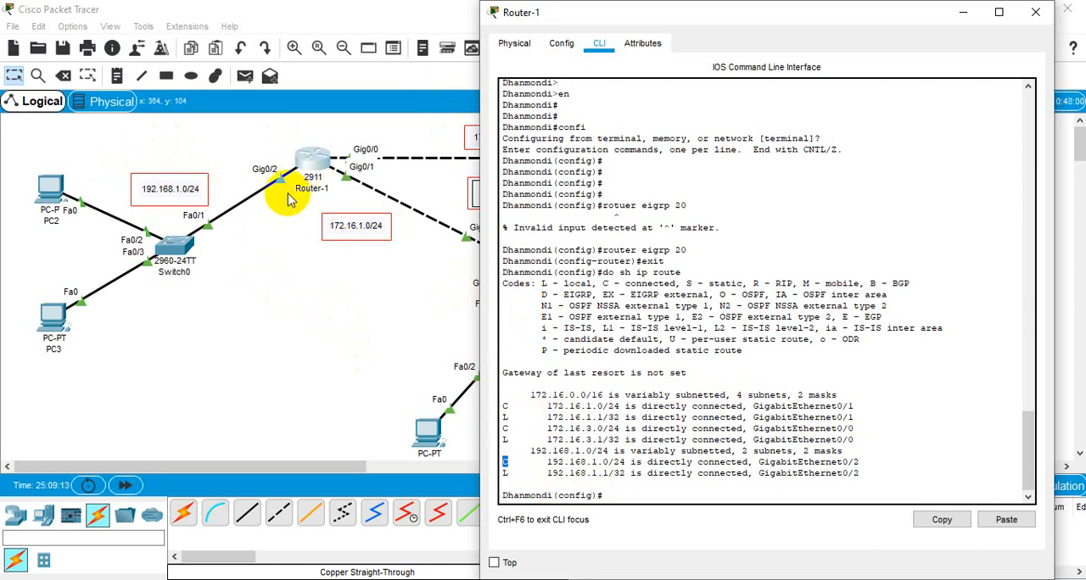
left_click(357, 304)
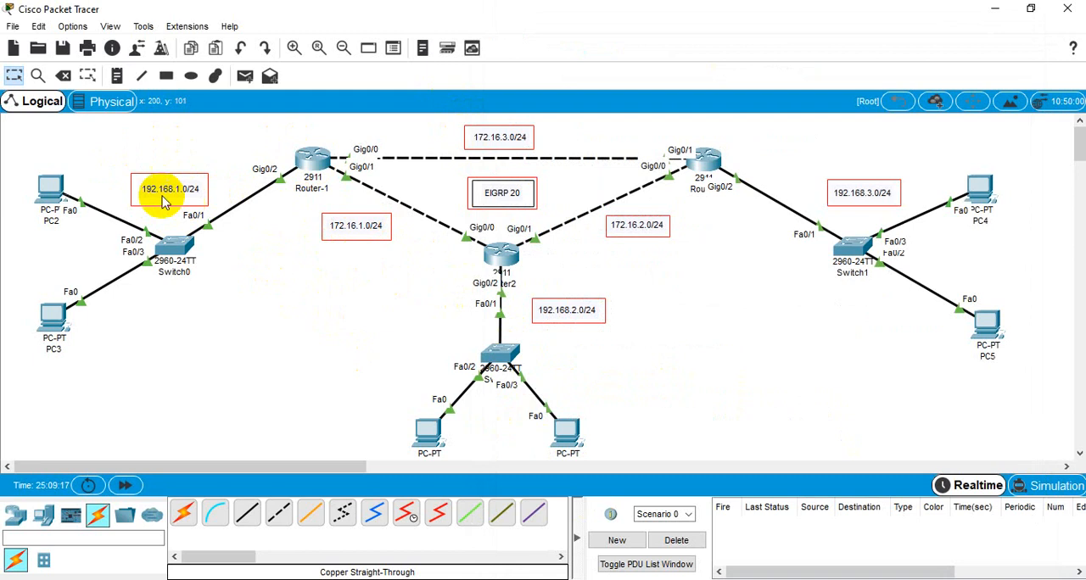
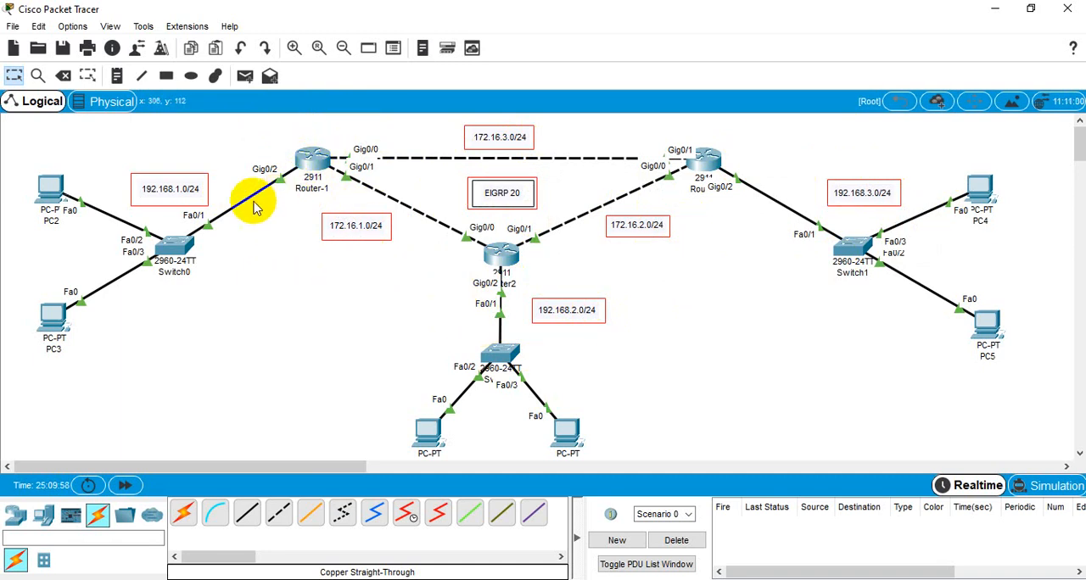
Step: Open Router-1's command line and examine the three directly connected (C) networks in its routing table
left_click(319, 160)
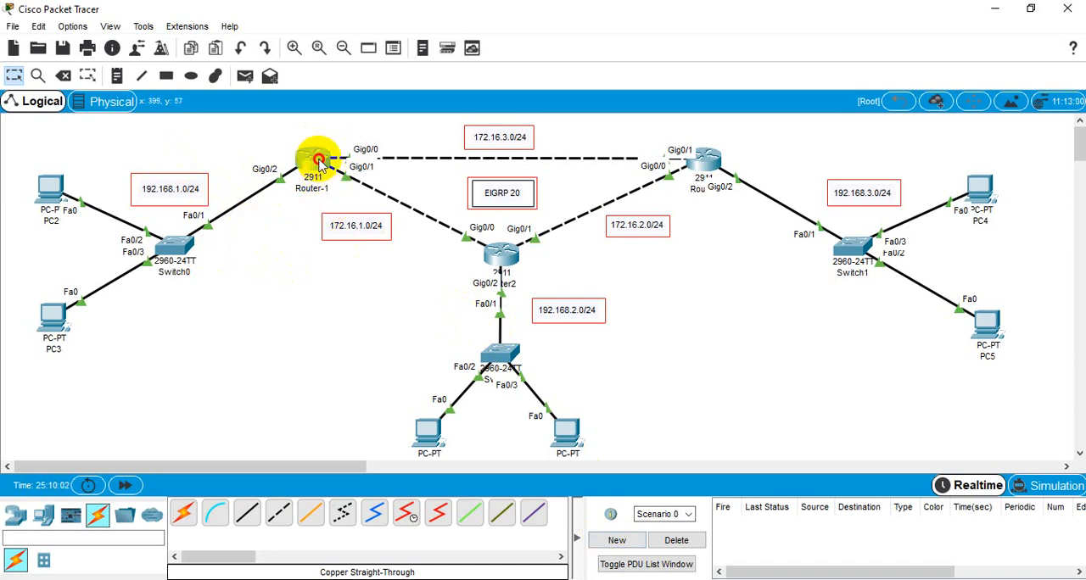
left_click(640, 498)
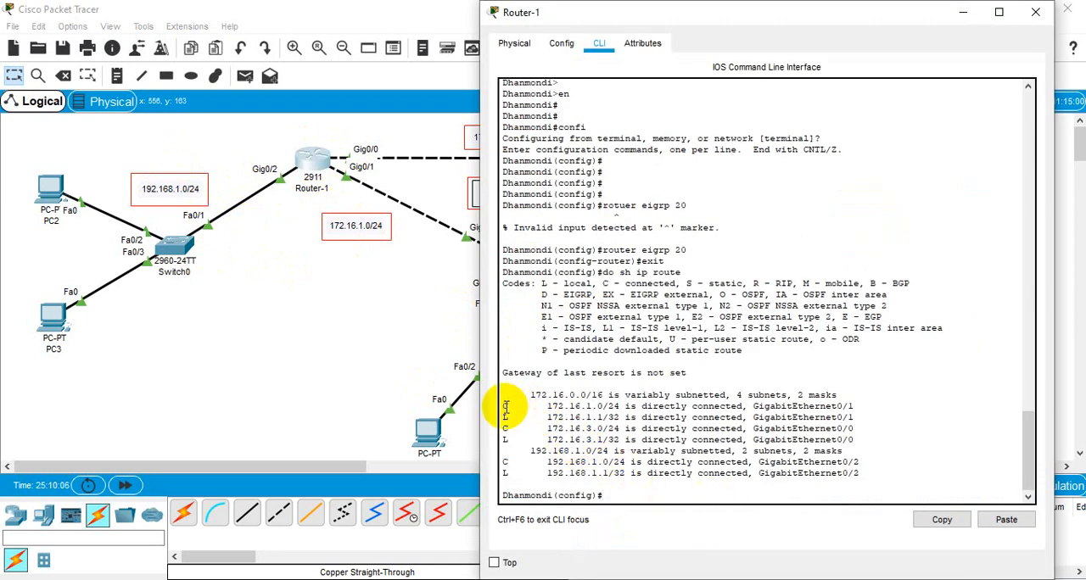
left_click_drag(505, 407, 614, 405)
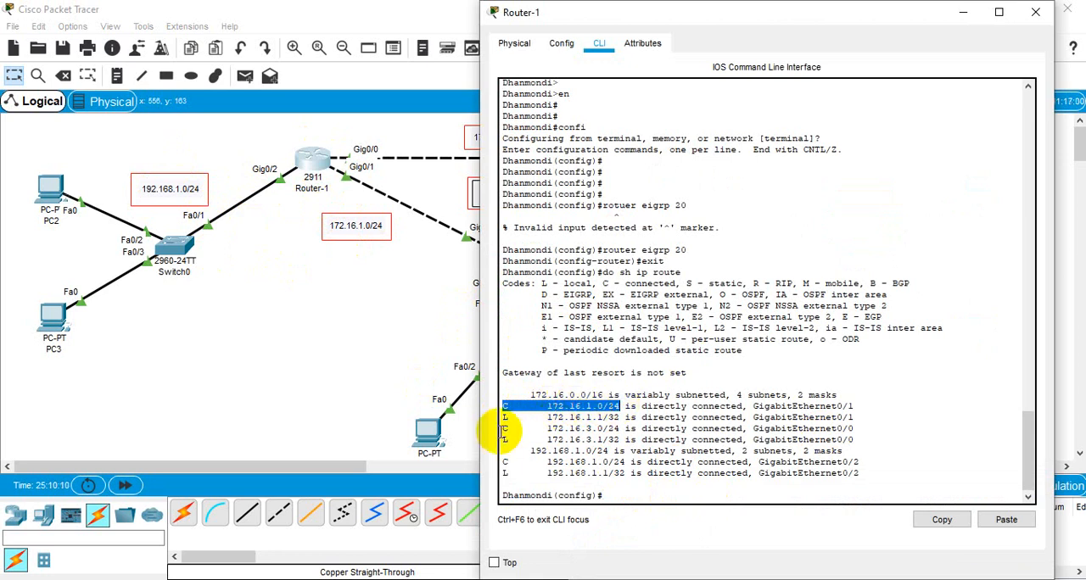
left_click_drag(502, 424, 620, 431)
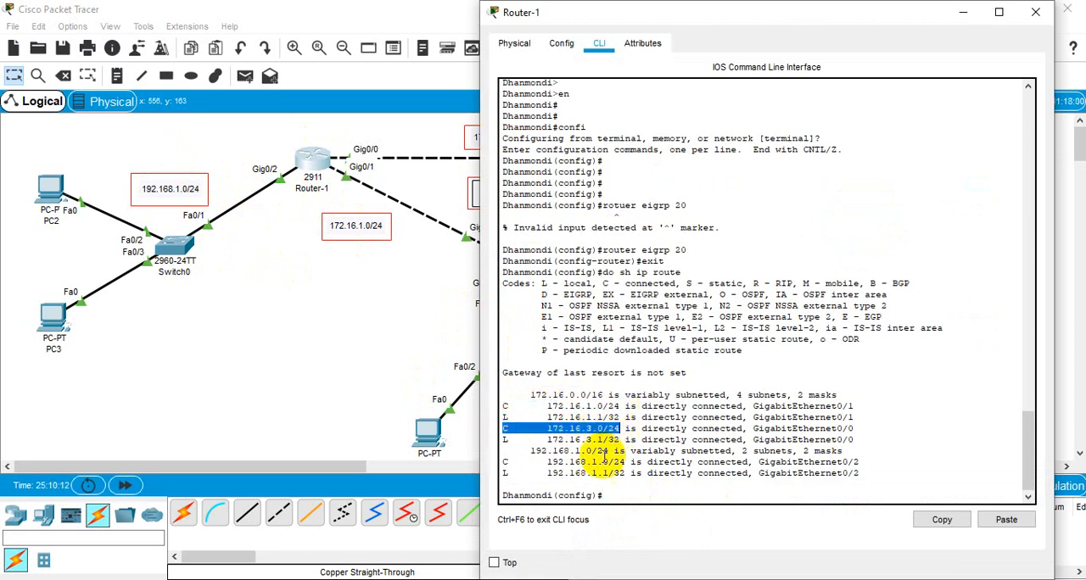
left_click_drag(625, 464, 505, 461)
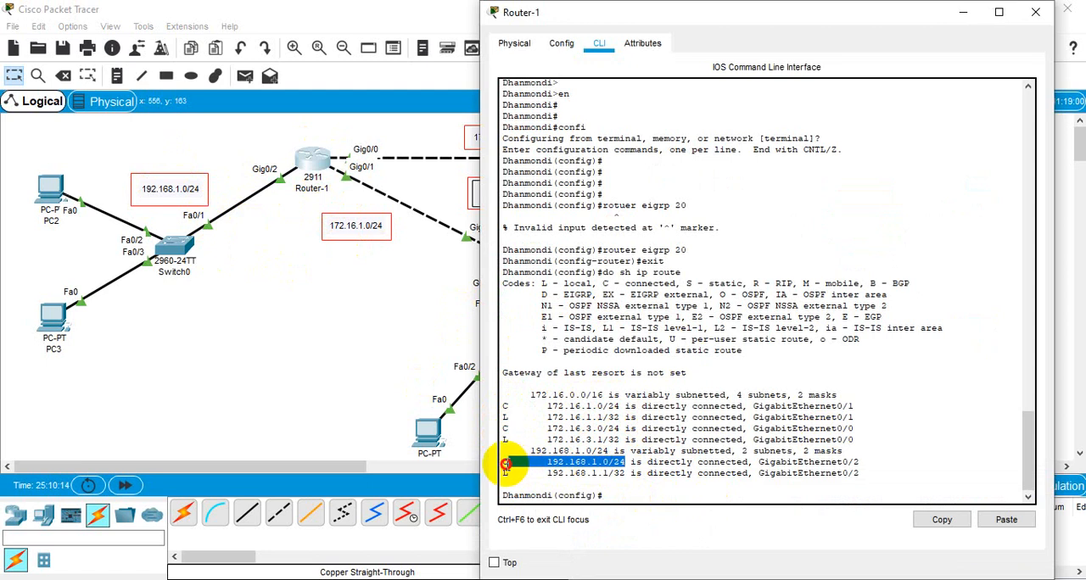
Step: Enter Router-1's EIGRP configuration mode with router eigrp 20
left_click(625, 495)
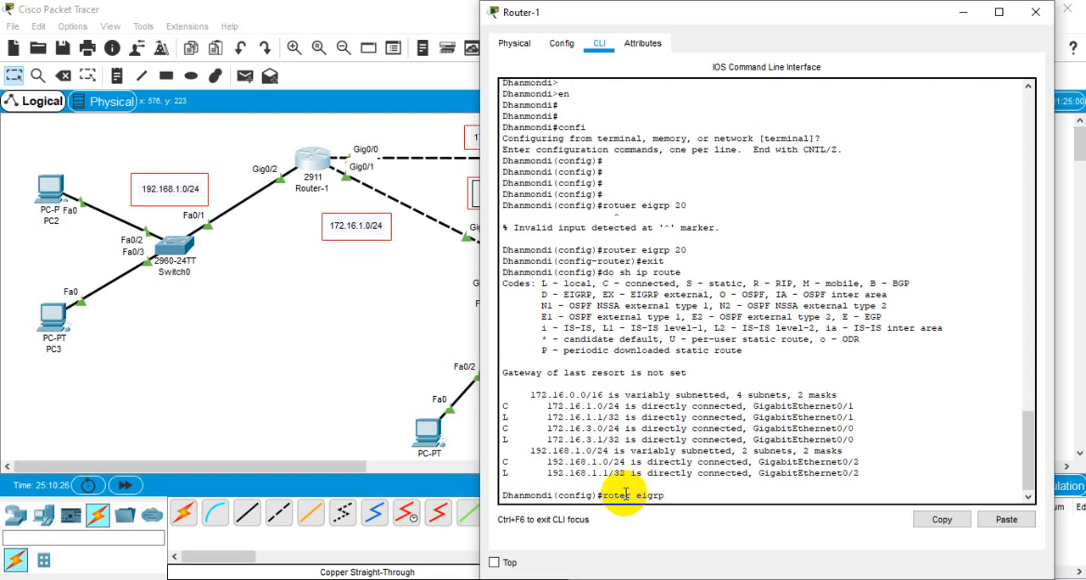
key("Return")
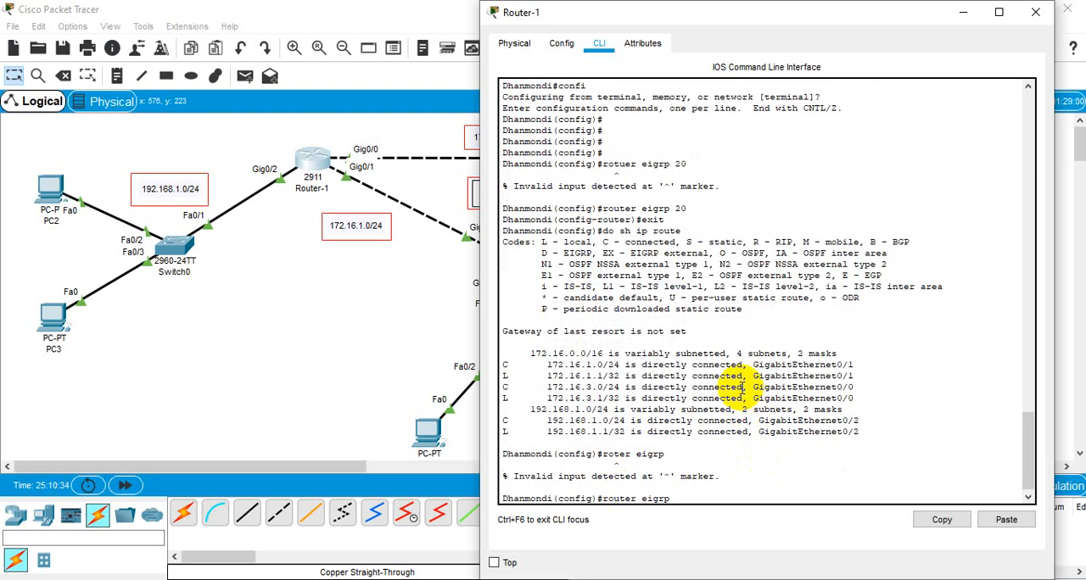
key("Return")
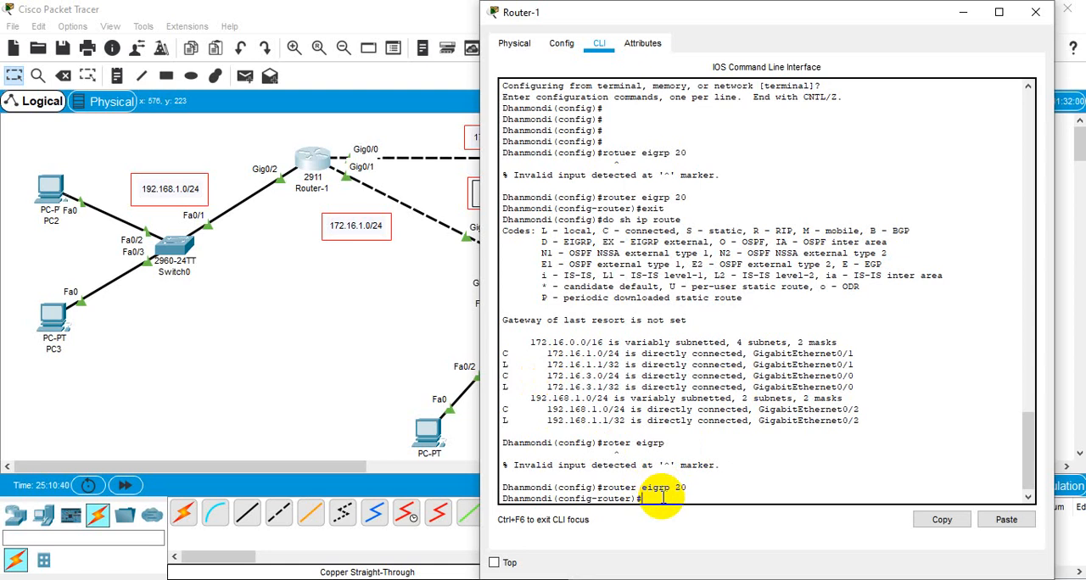
Step: Advertise networks 172.16.1.0 and 172.16.3.0 in Router-1's EIGRP 20 process
type("net")
key("Tab")
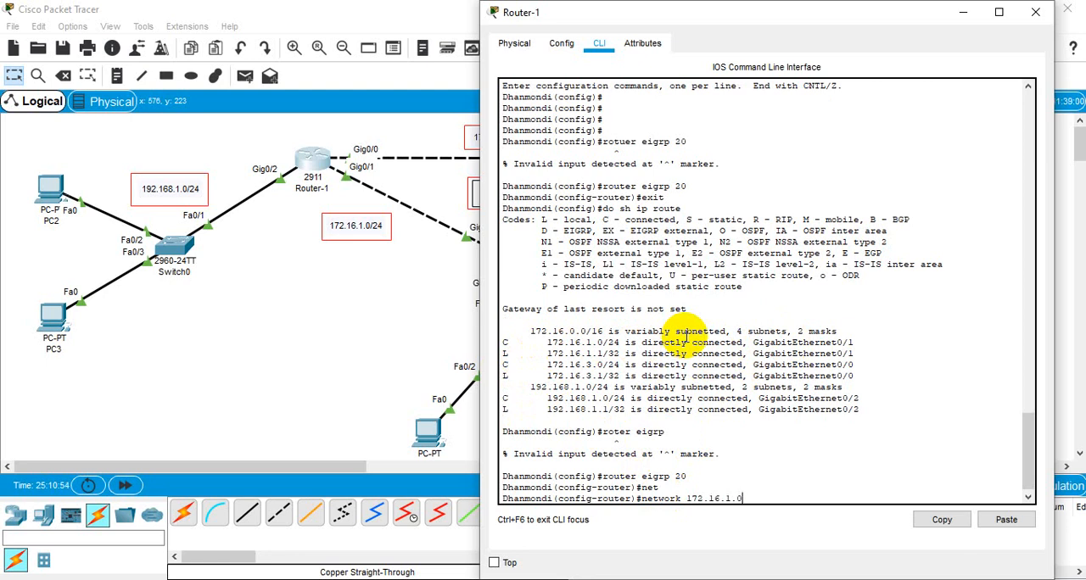
key("Return")
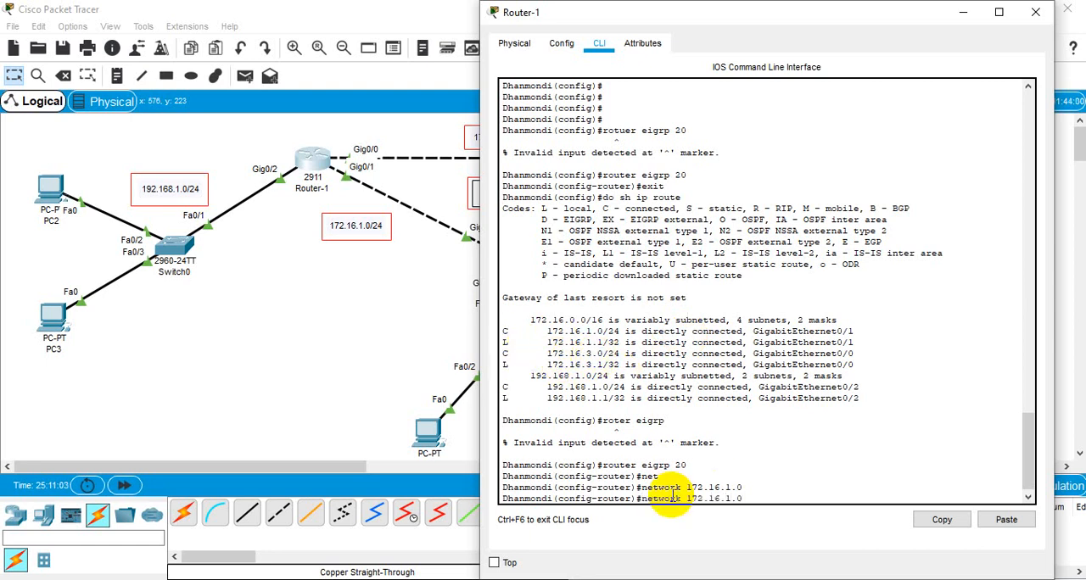
key("Return")
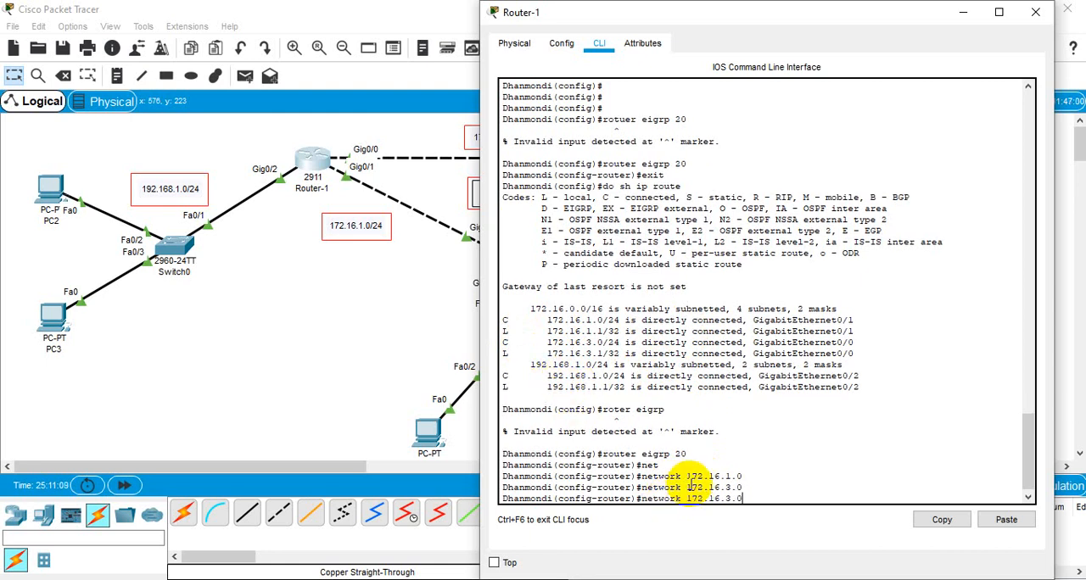
Step: Advertise Router-1's LAN by adding network 192.168.1.0 to its EIGRP 20 process
key("BackSpace")
key("BackSpace")
key("BackSpace")
key("BackSpace")
key("BackSpace")
key("BackSpace")
key("BackSpace")
key("BackSpace")
key("BackSpace")
key("BackSpace")
type("192.168.1.0")
key("Return")
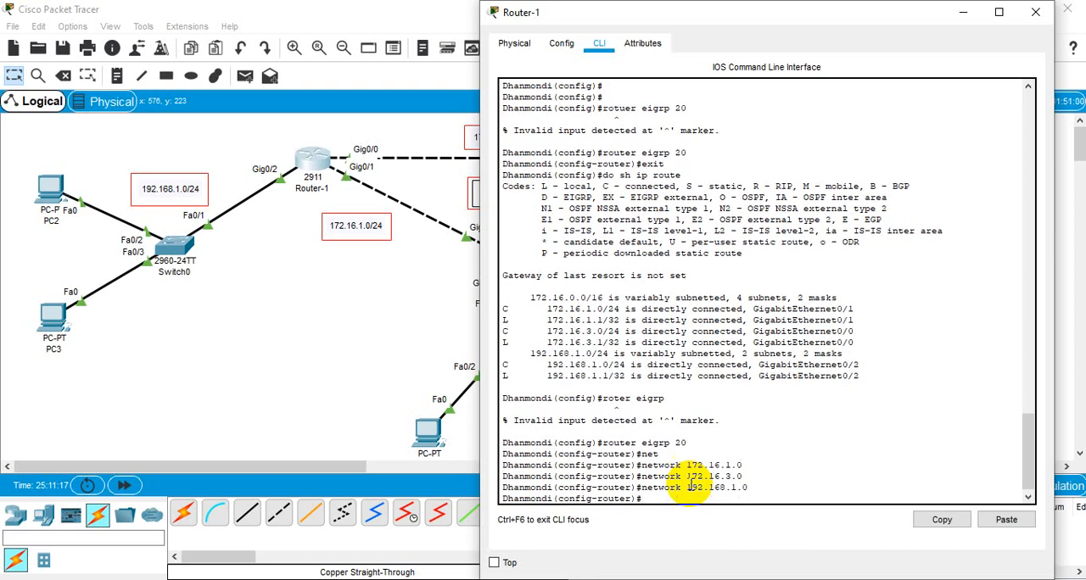
Step: Exit Router-1's EIGRP configuration mode and save its configuration with do wr
type("exit")
key("Return")
type("do")
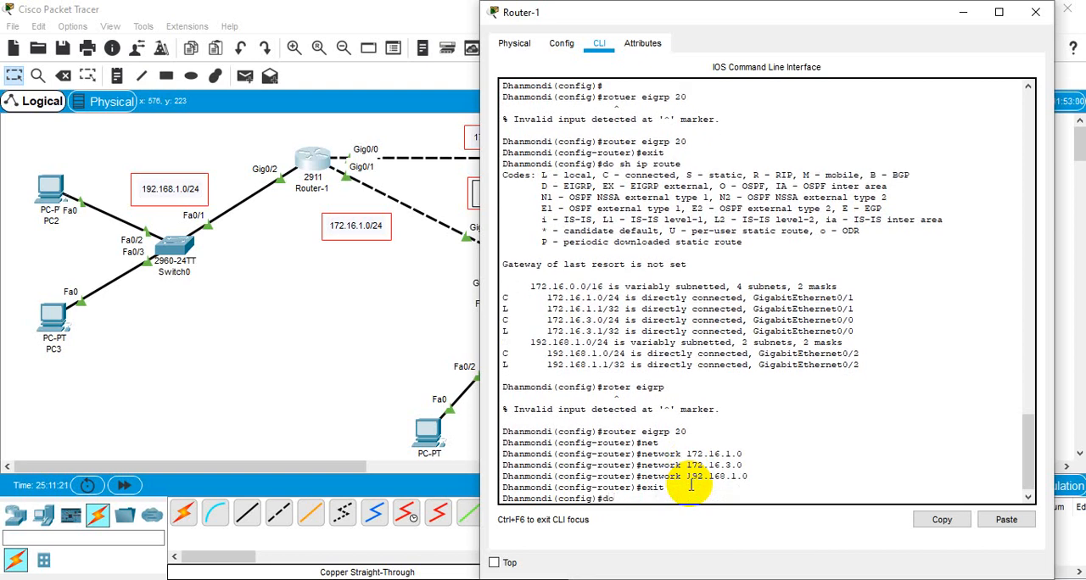
type(" wr")
key("Return")
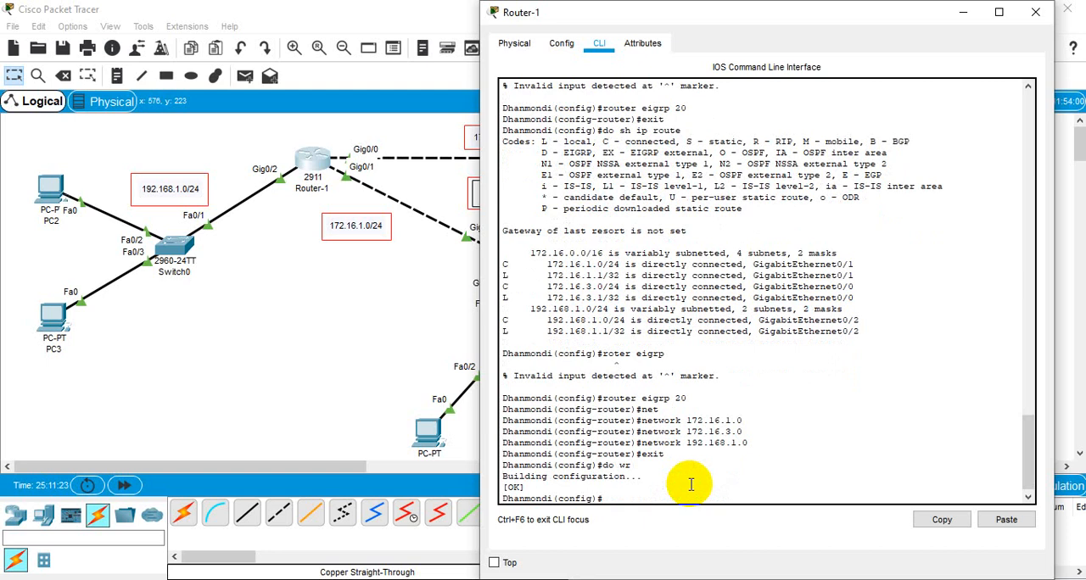
key("Return")
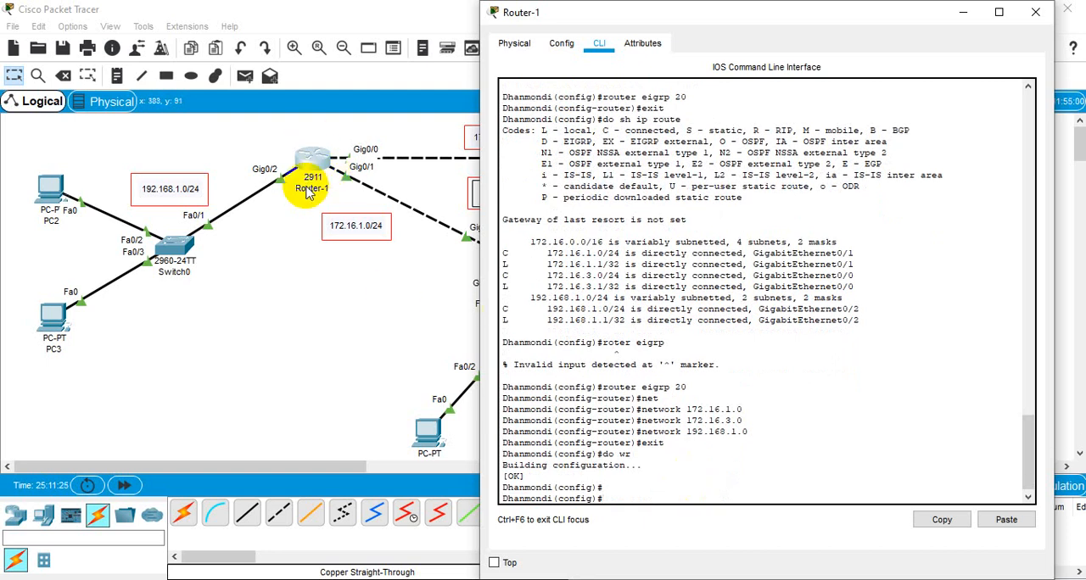
Step: Return to the topology, open Router2's command line beside it and start the console session
left_click(381, 297)
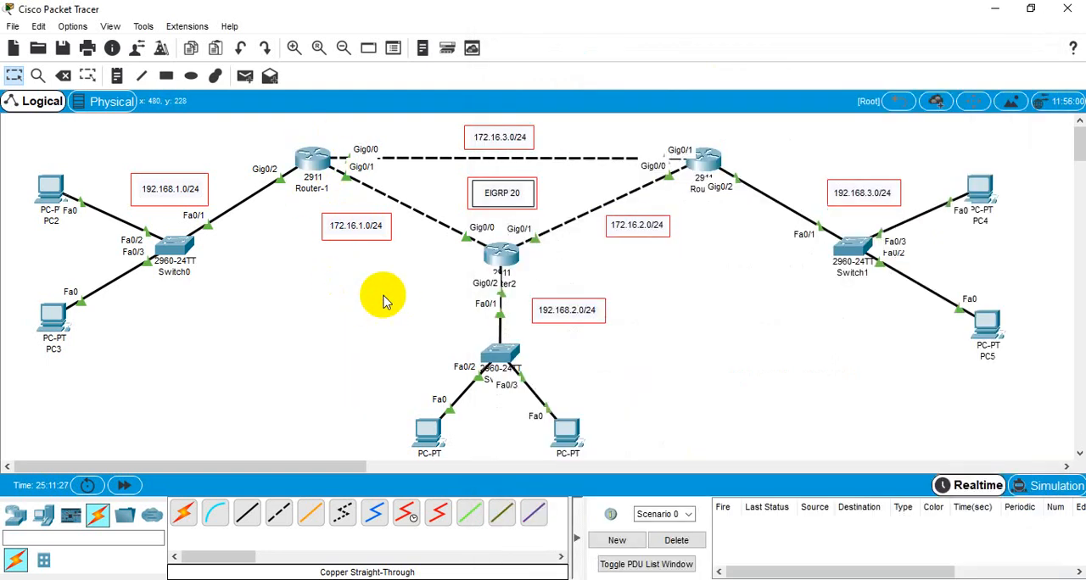
left_click(504, 263)
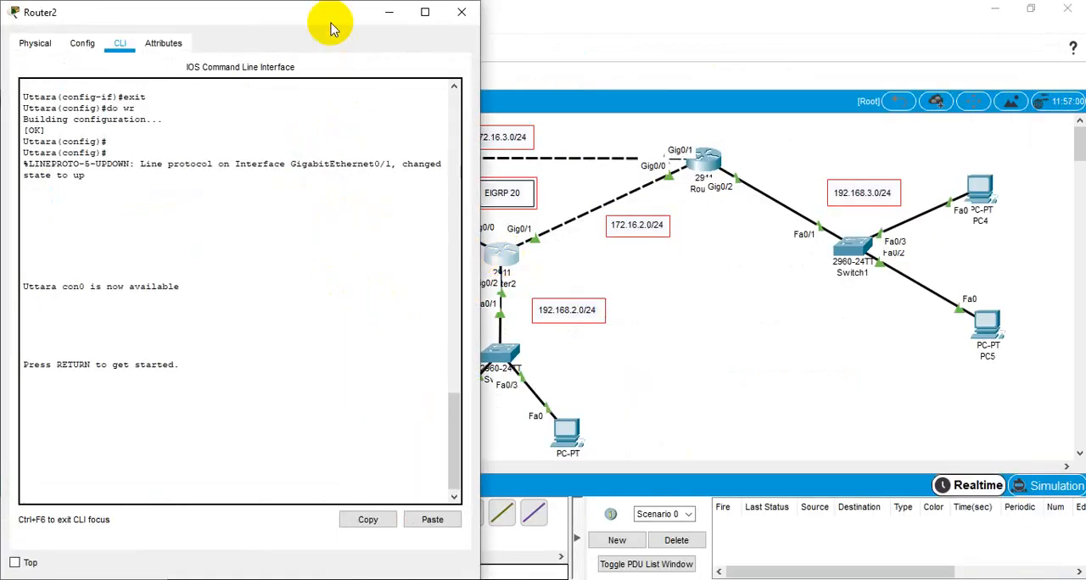
left_click_drag(330, 20, 792, 36)
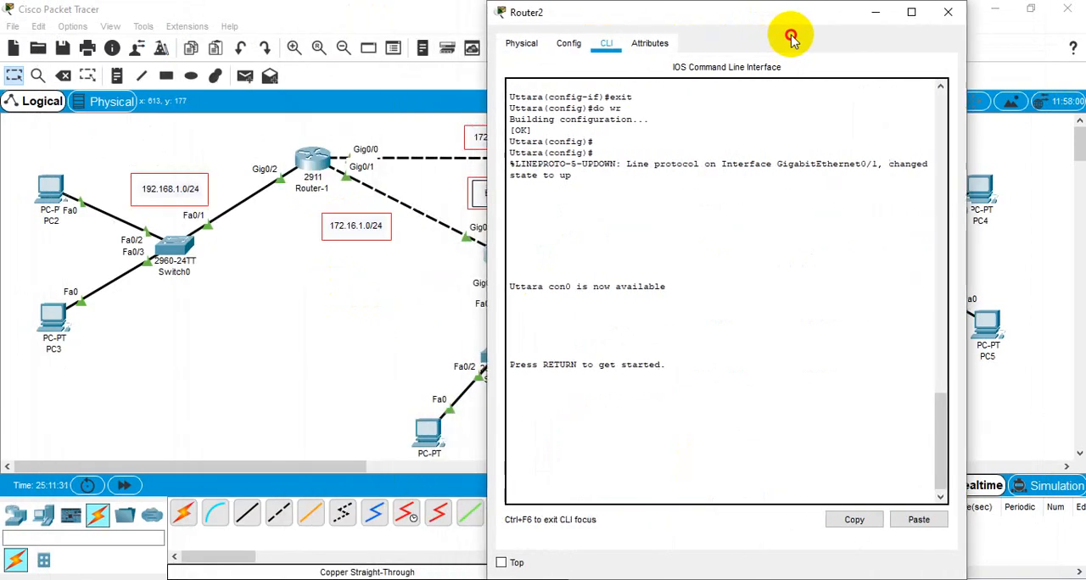
key("Return")
key("Return")
key("Return")
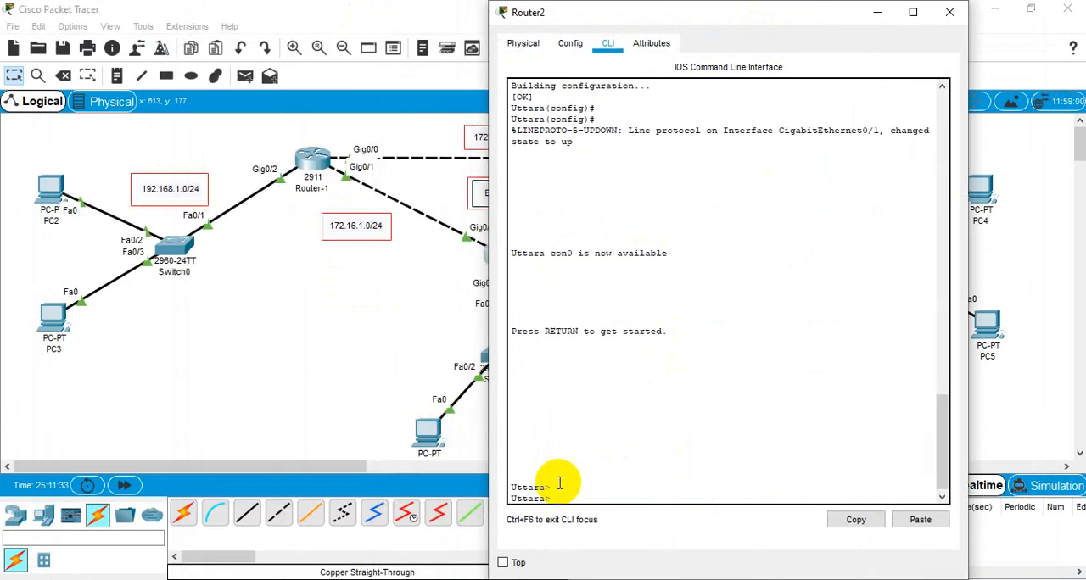
Step: Enter global configuration mode on Router2 using en and config, accepting the default terminal source
type("en")
key("Return")
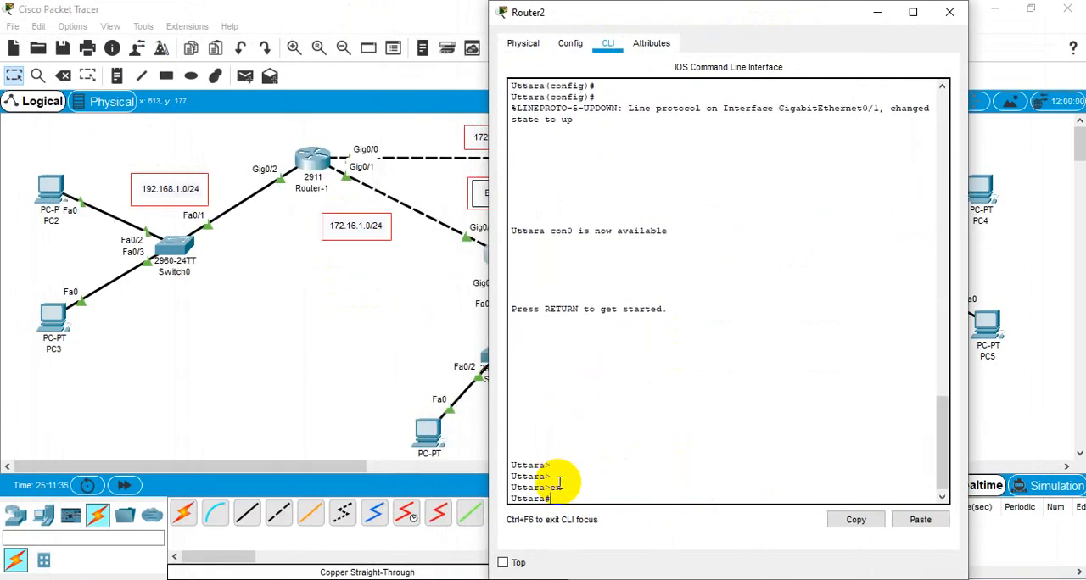
key("Return")
type("config")
key("Return")
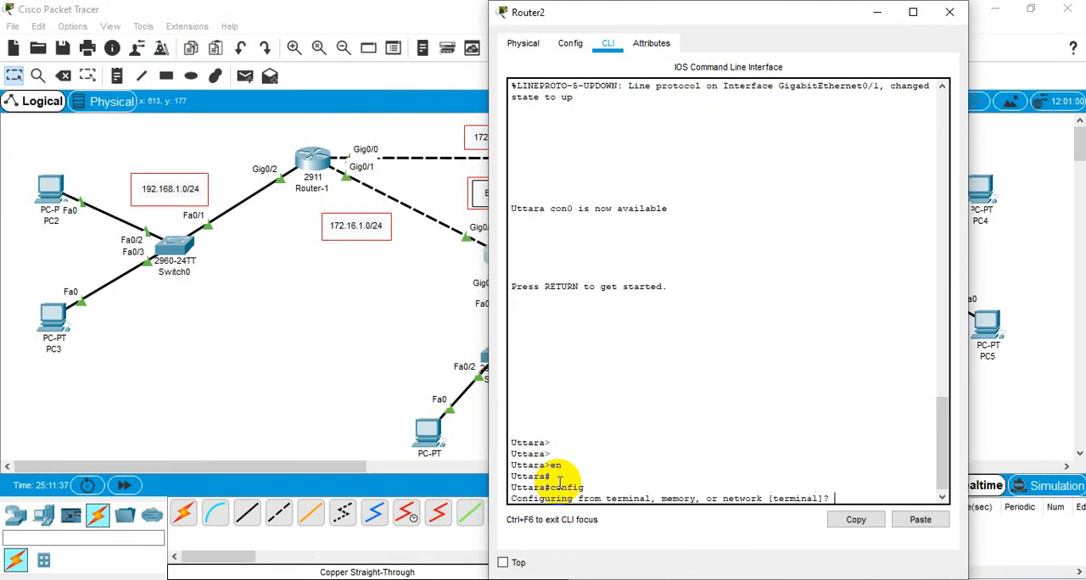
key("Return")
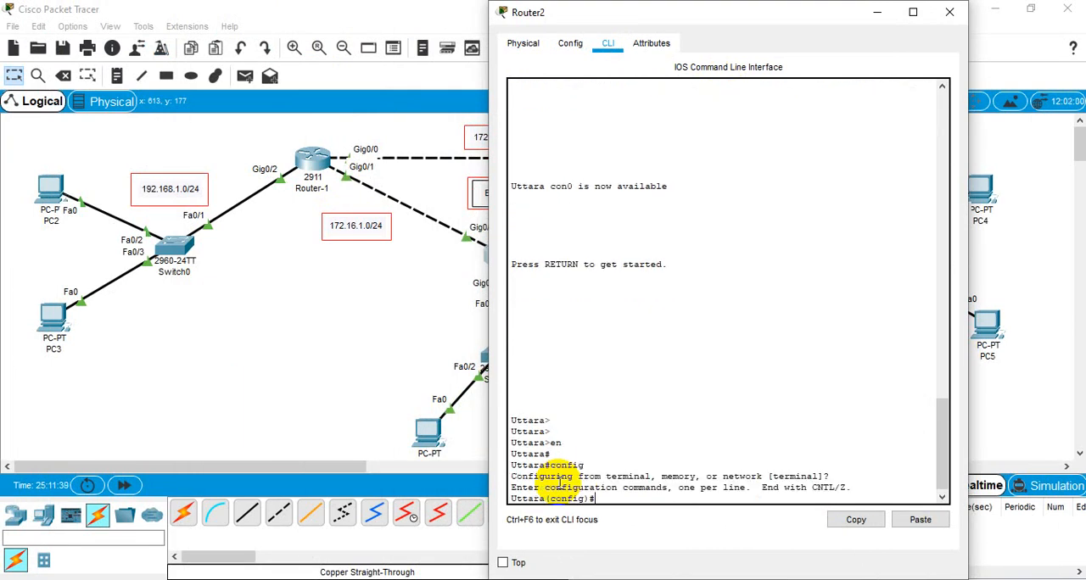
Step: Display Router2's routing table from global configuration mode with do sh ip route
type("do sh ip route")
key("Return")
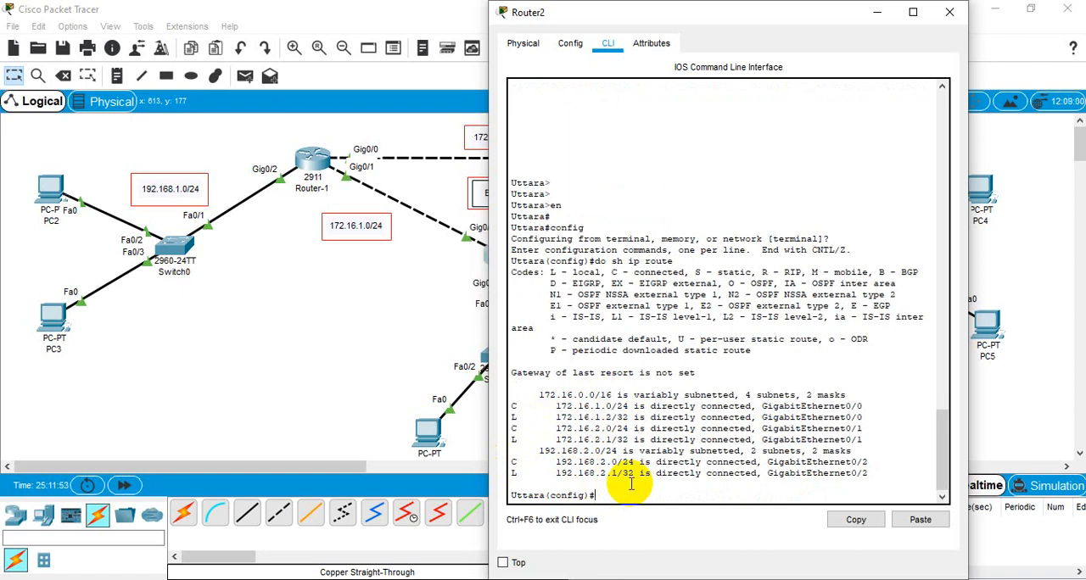
Step: Start the EIGRP process on Router2 with router eigrp 20
type("router eigr")
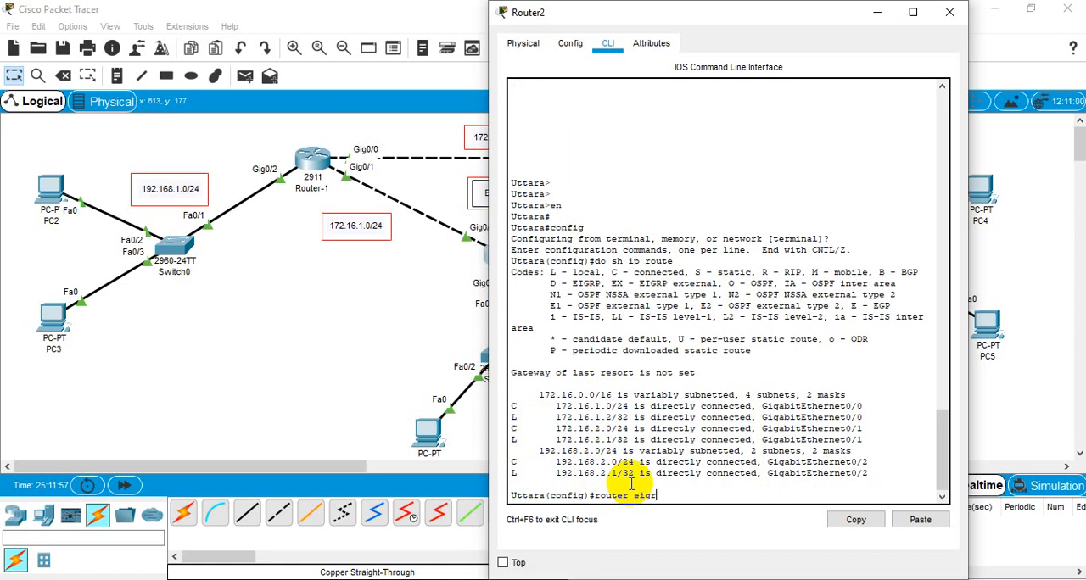
type("p 20")
key("Return")
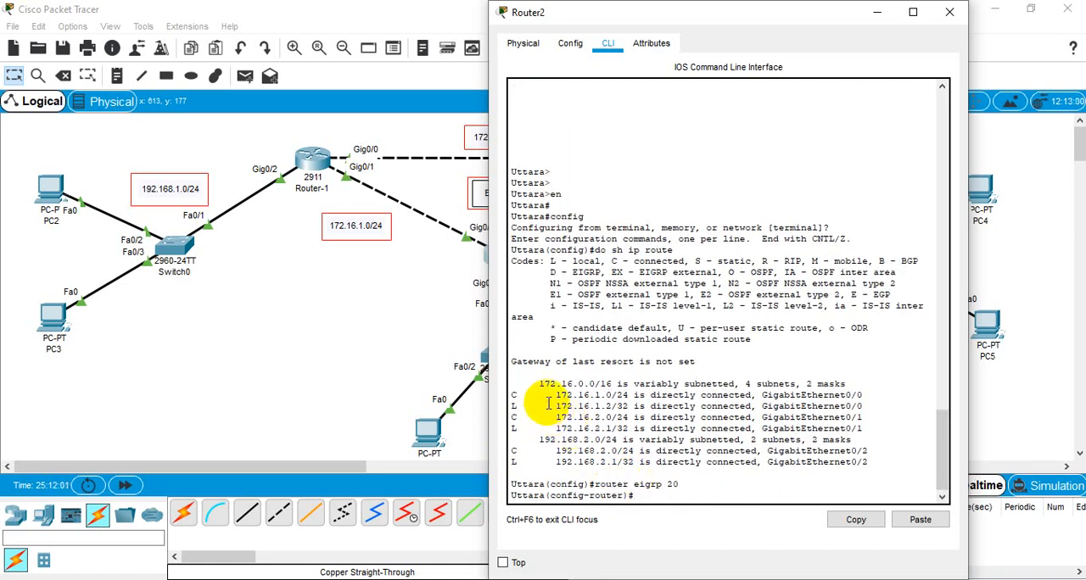
Step: Check the first connected network in Router2's routing table and advertise network 172.16.1.0 in EIGRP 20
left_click_drag(558, 396, 628, 396)
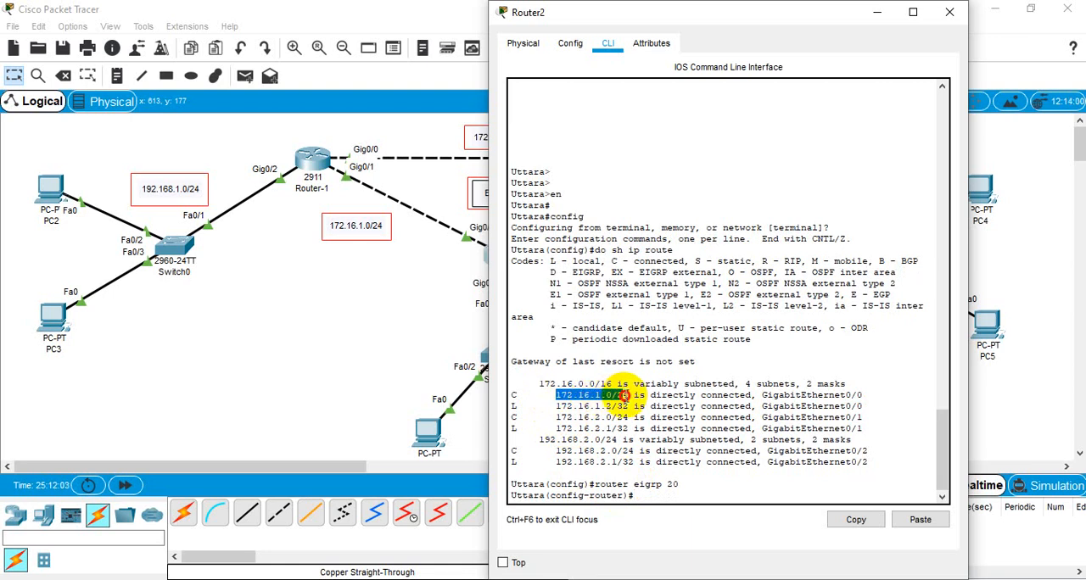
left_click(646, 498)
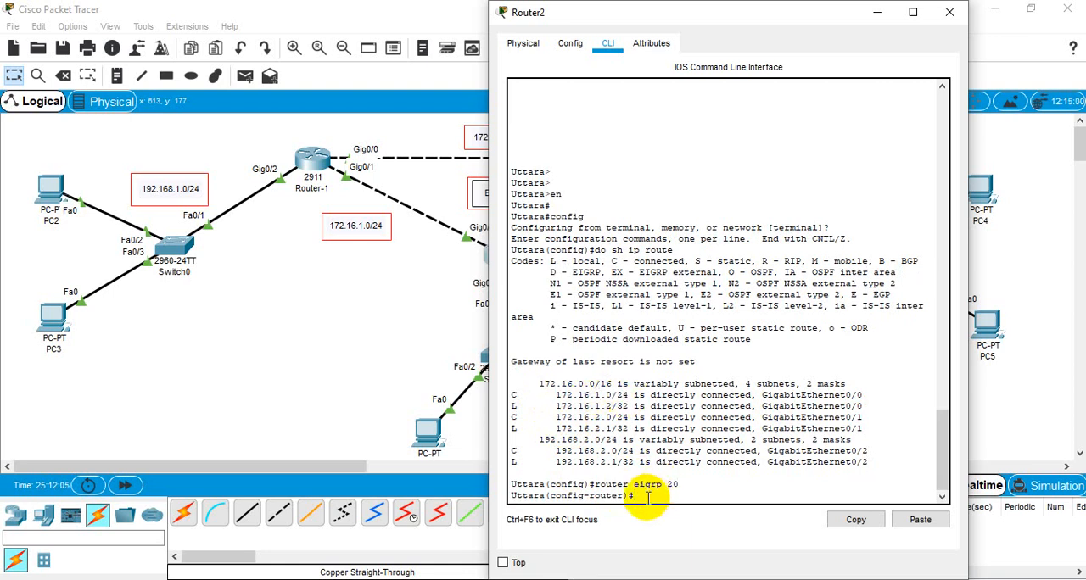
type("net")
key("Tab")
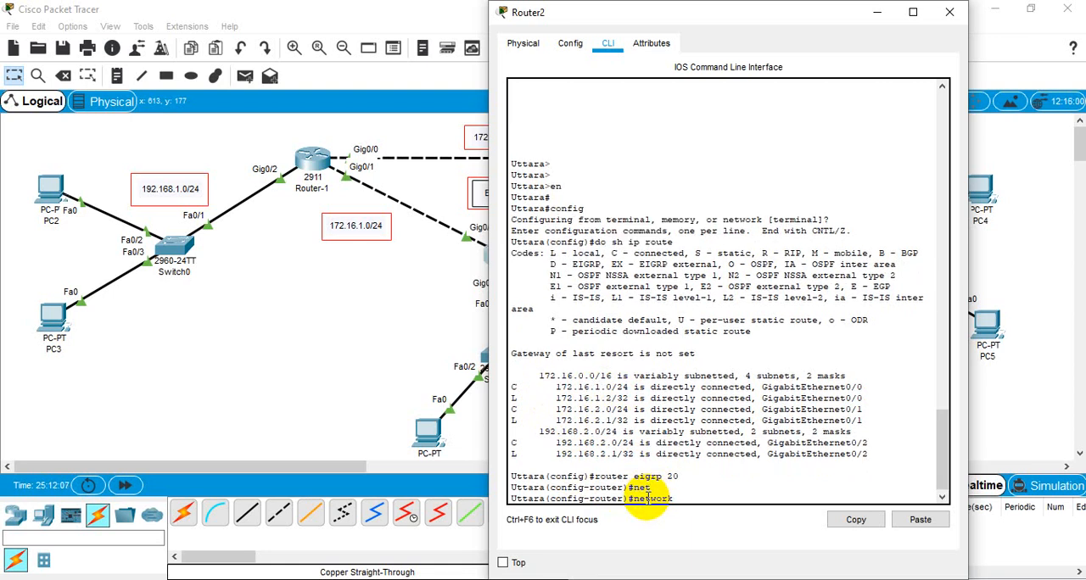
type("12")
key("BackSpace")
key("BackSpace")
type("72.16.1.0")
key("Return")
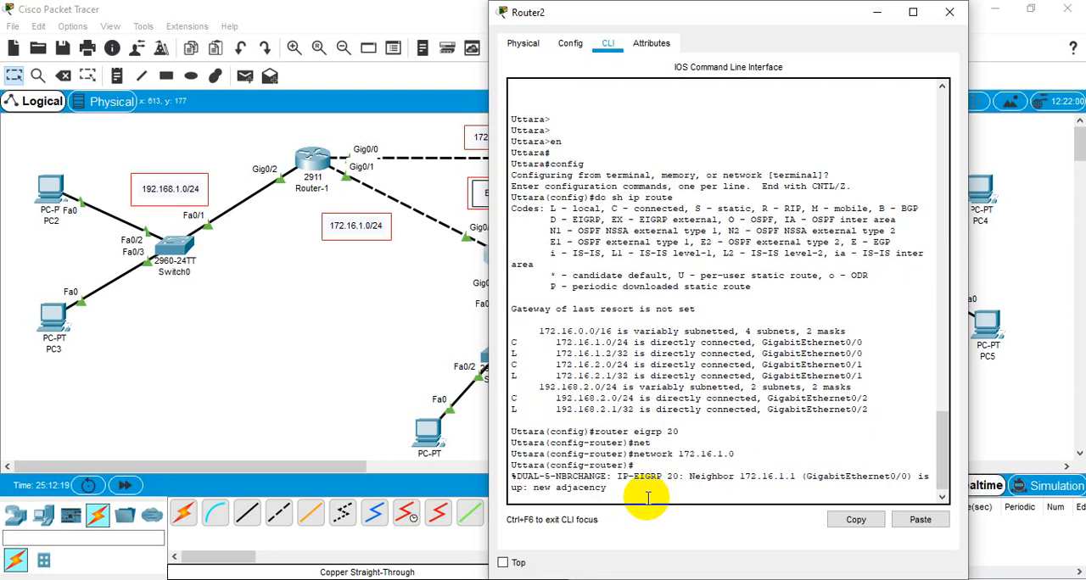
key("Return")
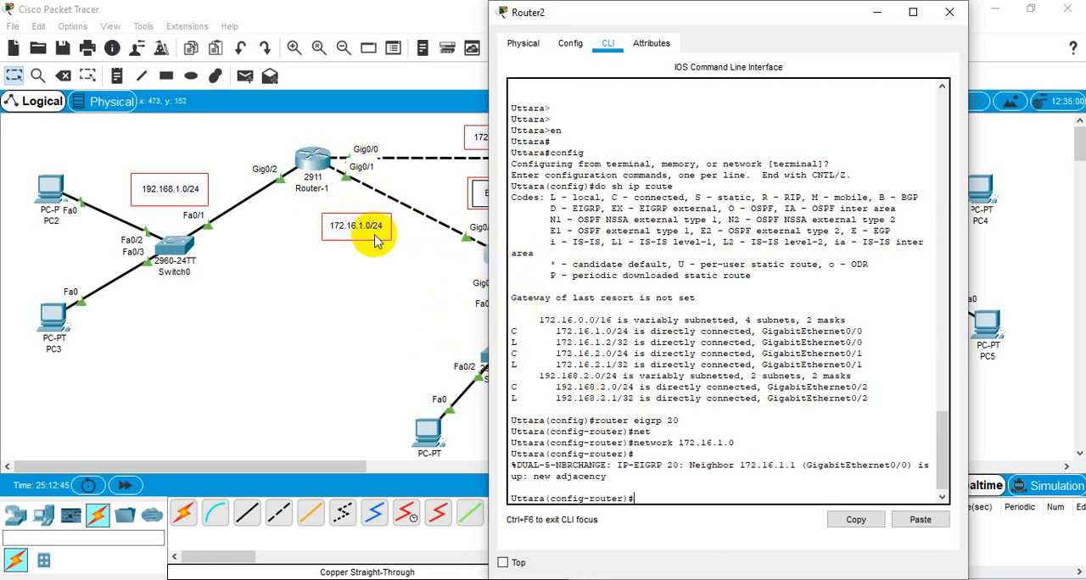
Step: Reuse the previous network command on Router2 to advertise network 172.16.2.0 in EIGRP 20
left_click(641, 459)
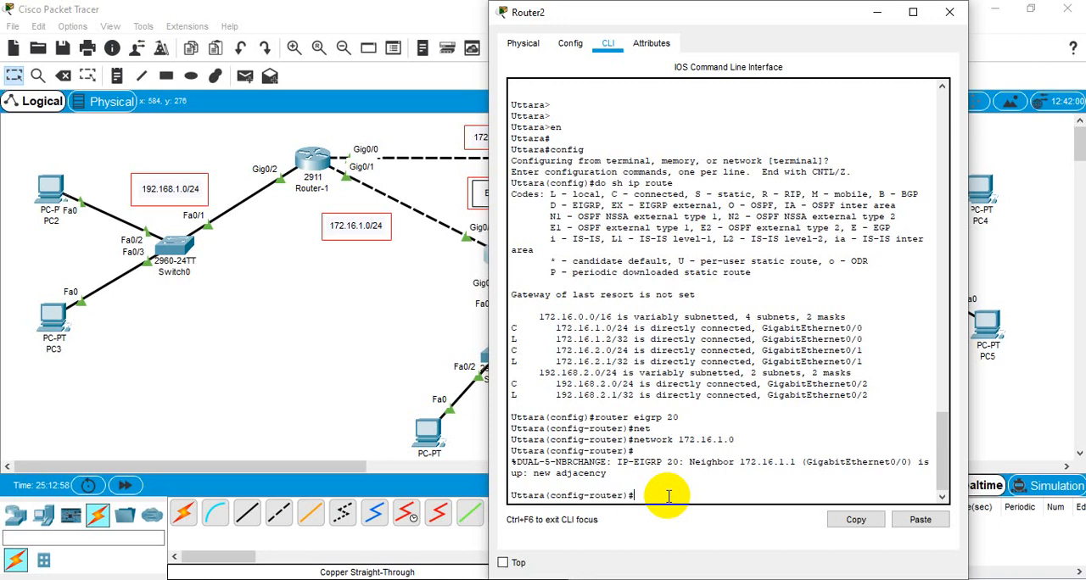
key("Up")
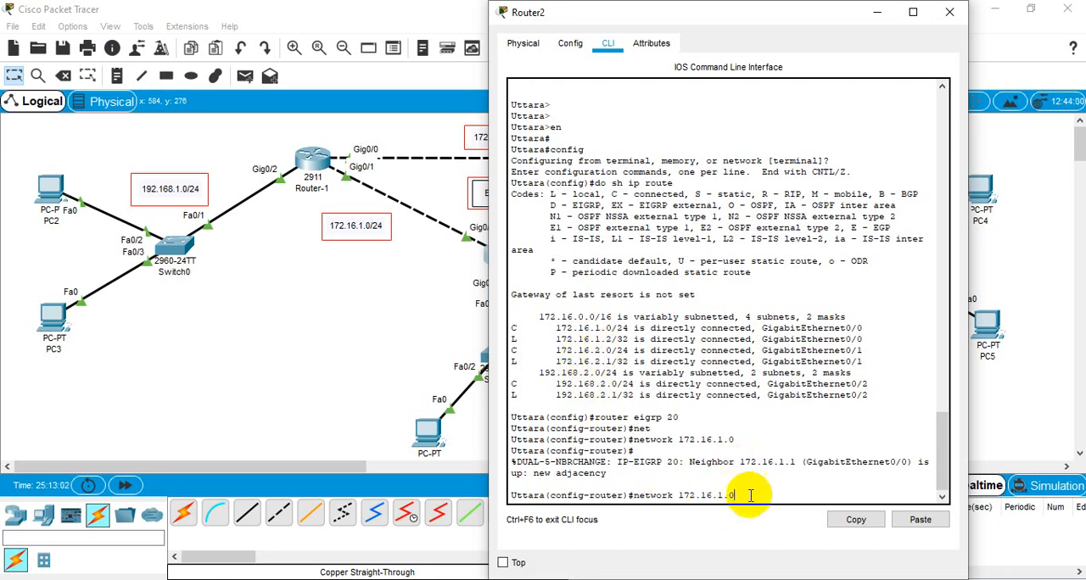
key("BackSpace")
key("BackSpace")
key("BackSpace")
type("2.0")
key("Return")
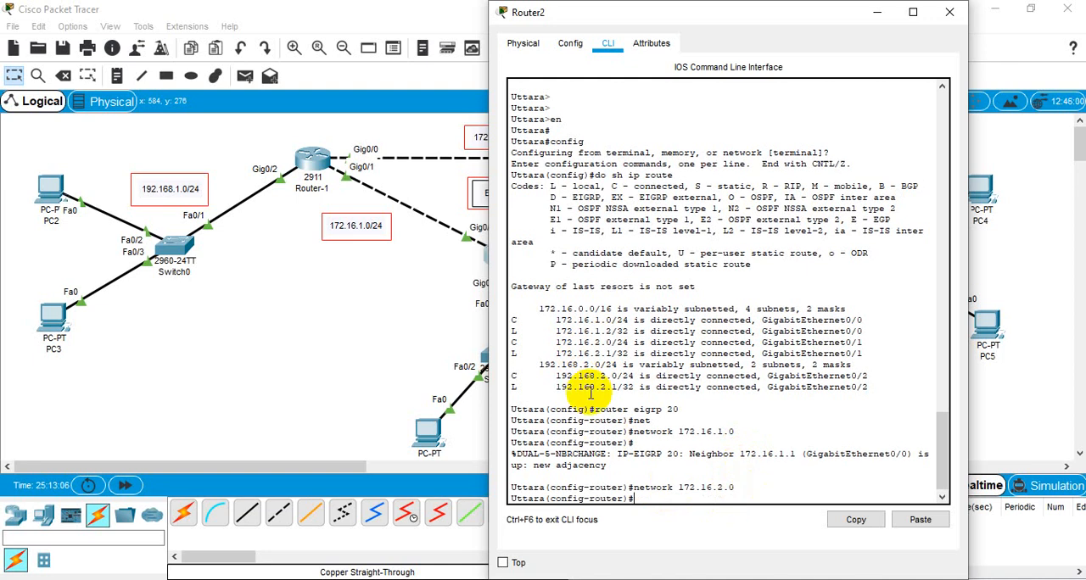
Step: Advertise Router2's LAN by recalling the network command and changing its address to 192.168.2.0
key("Up")
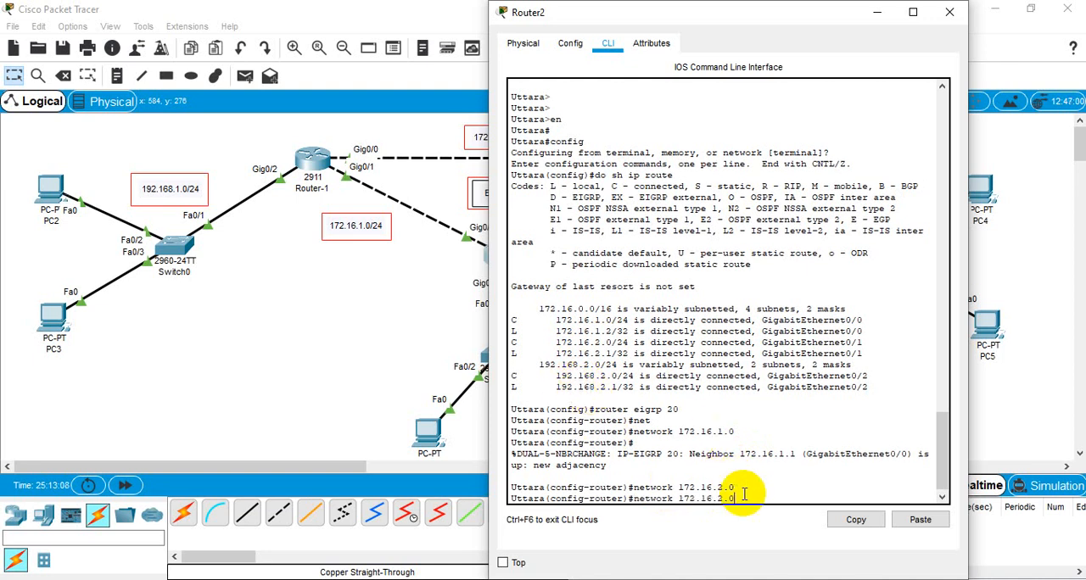
key("Left")
key("Left")
key("Left")
key("Left")
key("BackSpace")
key("BackSpace")
type("92.168")
key("Return")
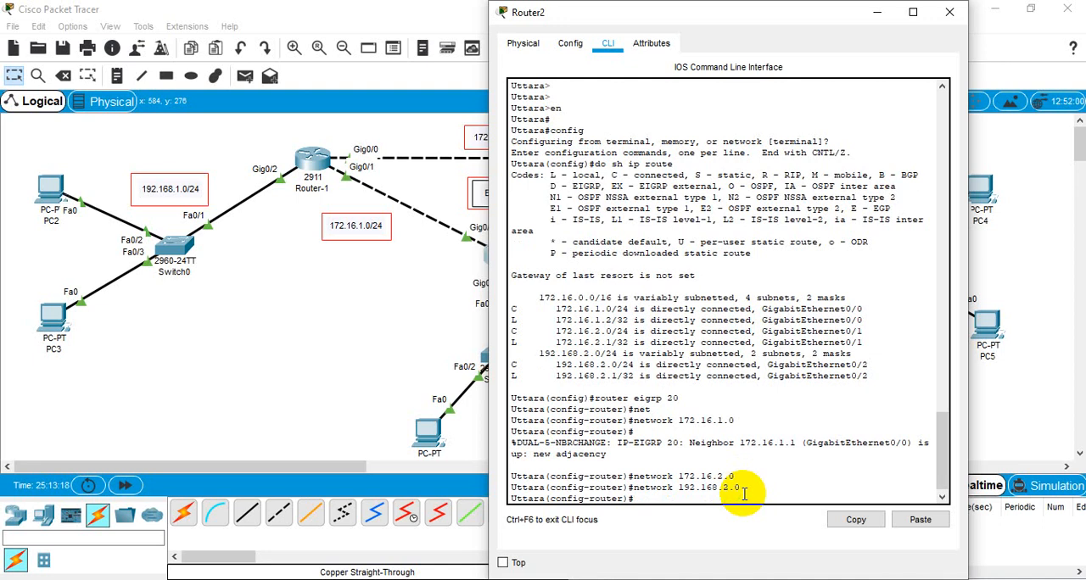
Step: Exit EIGRP configuration on Router2, save its configuration with do wr, and put its window away
type("exit")
key("Return")
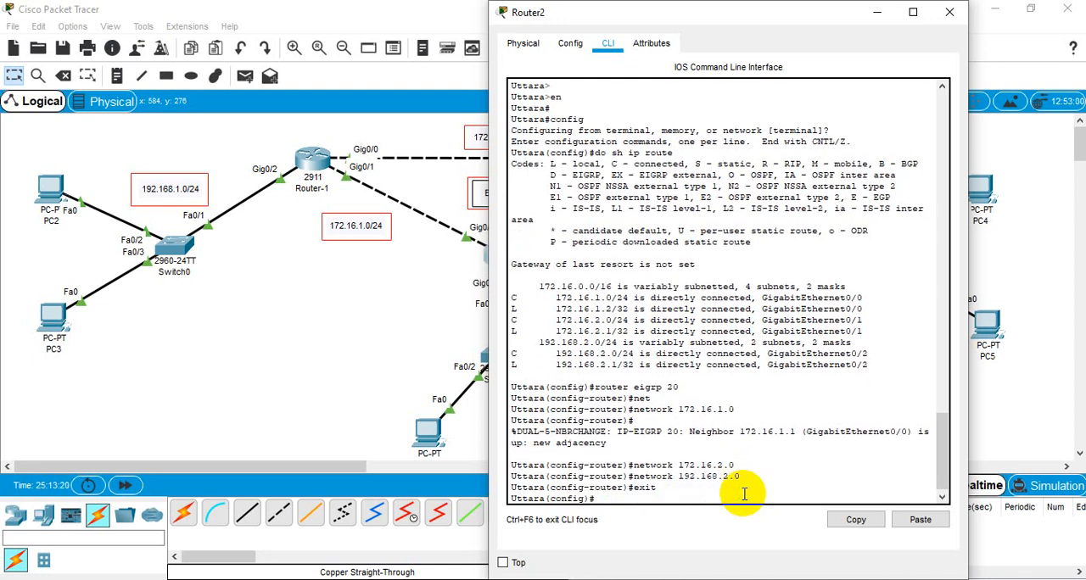
type("do wr")
key("Return")
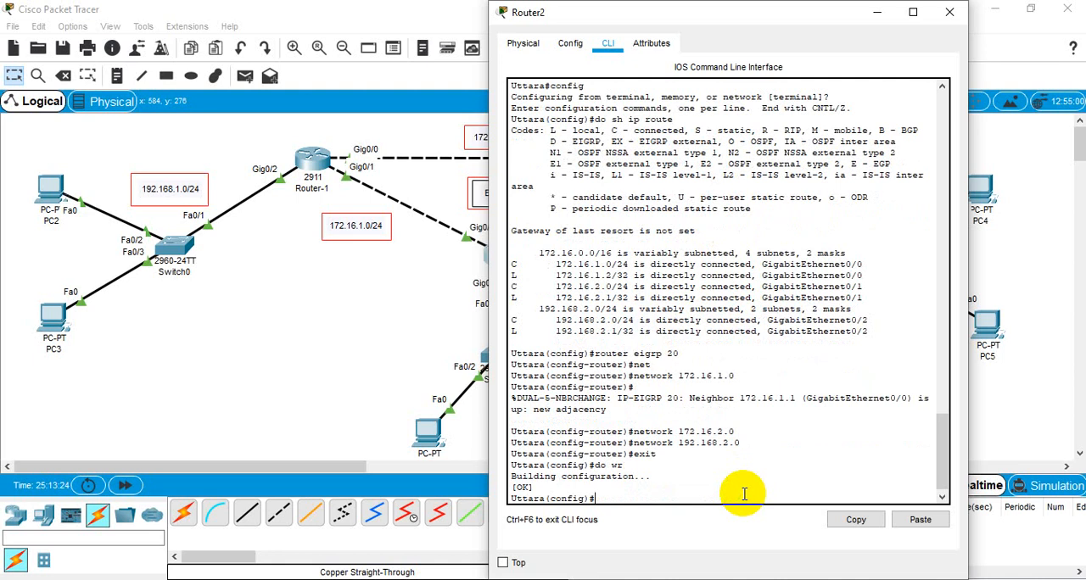
left_click(876, 13)
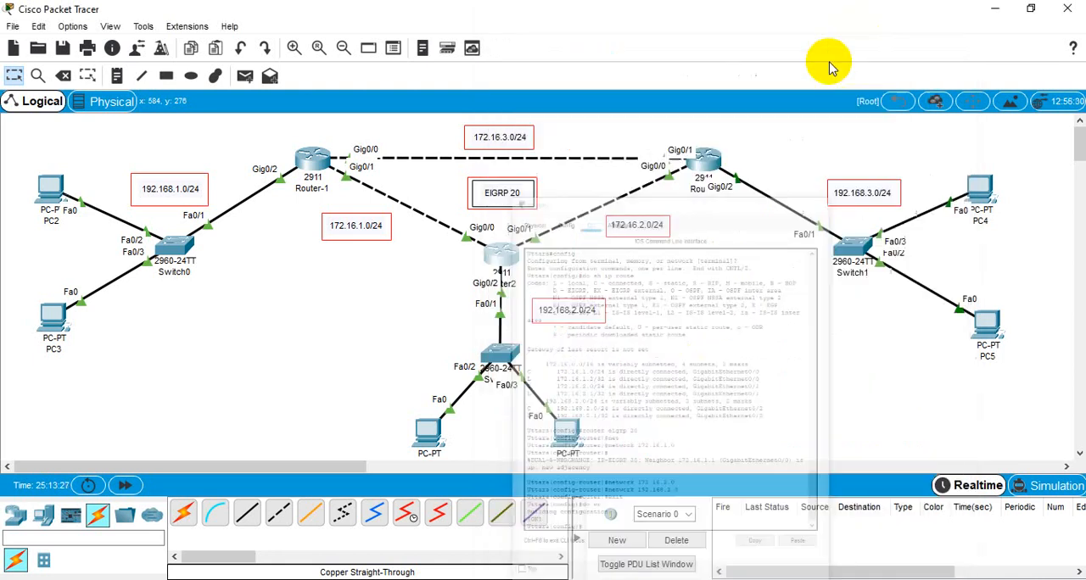
Step: Open the third router's CLI (hostname Tejgaon) and enter global configuration mode
left_click(691, 172)
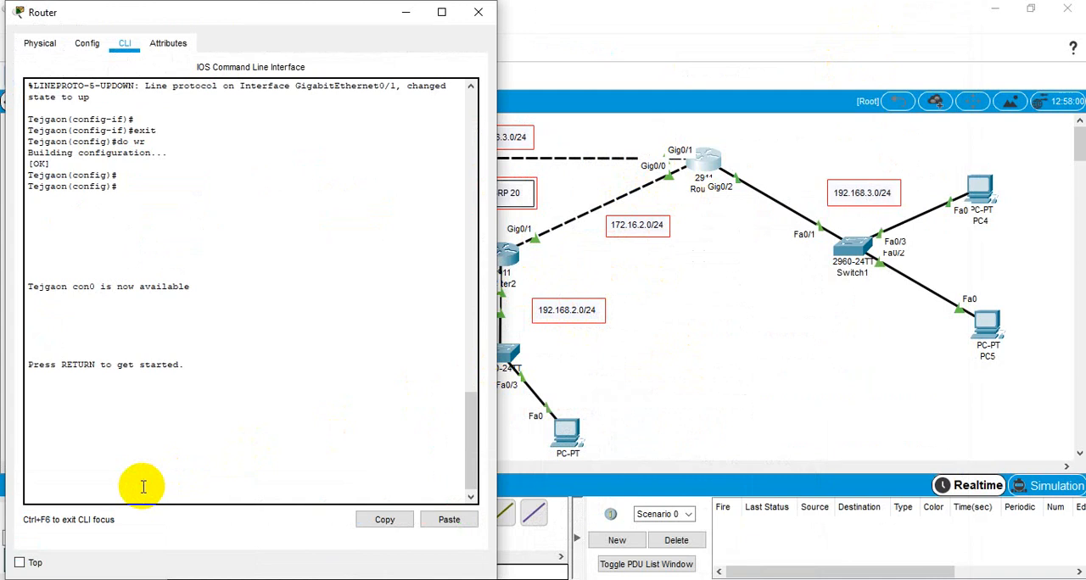
key("Return")
key("Return")
key("Return")
type("en")
key("Return")
key("Return")
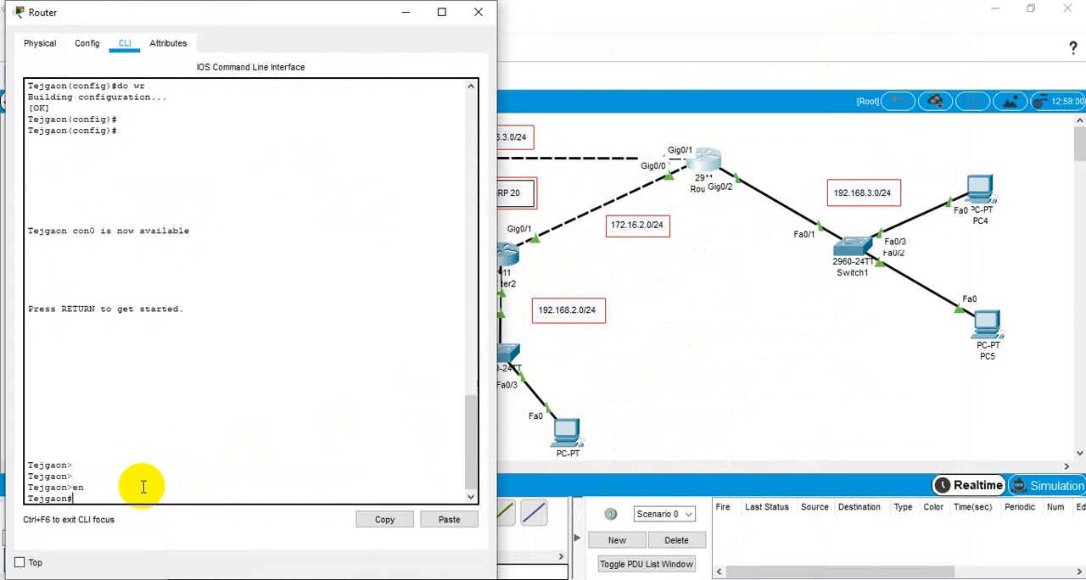
type("config")
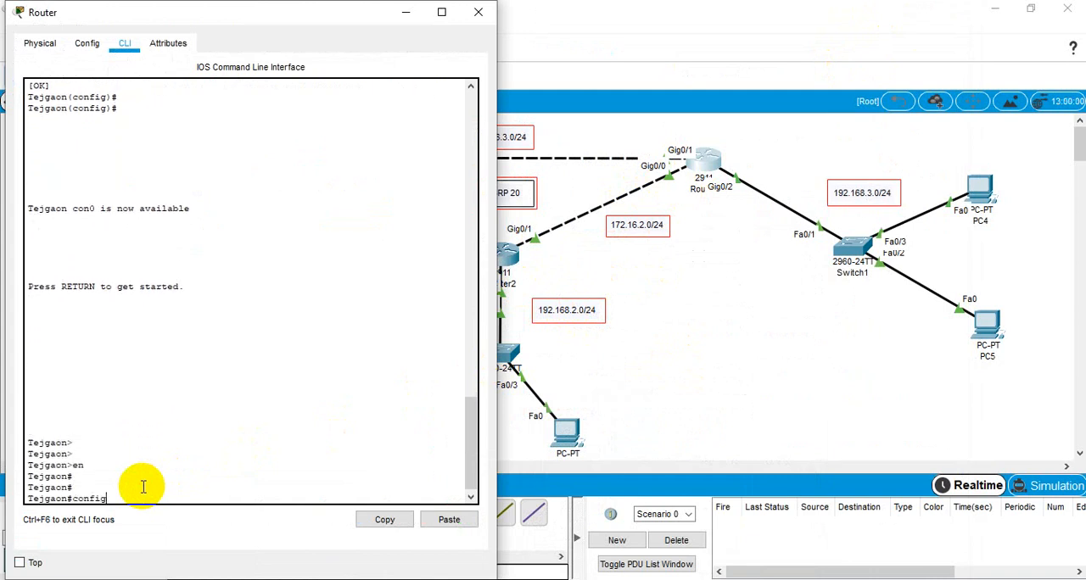
key("Return")
key("Return")
key("Return")
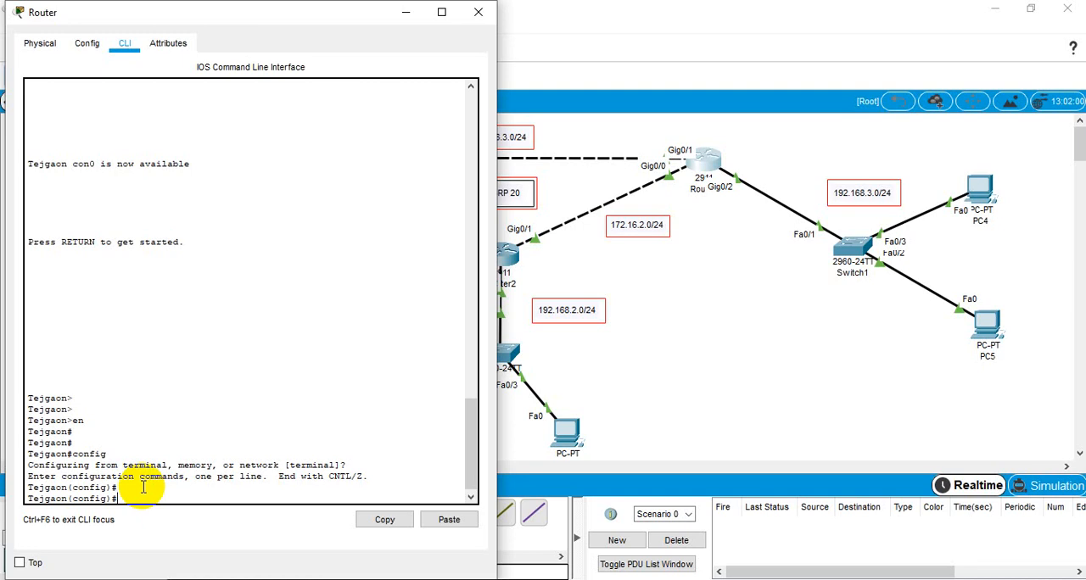
Step: Display the Tejgaon router's routing table from configuration mode with do sh ip route
type("do sg ip route")
key("Return")
key("Return")
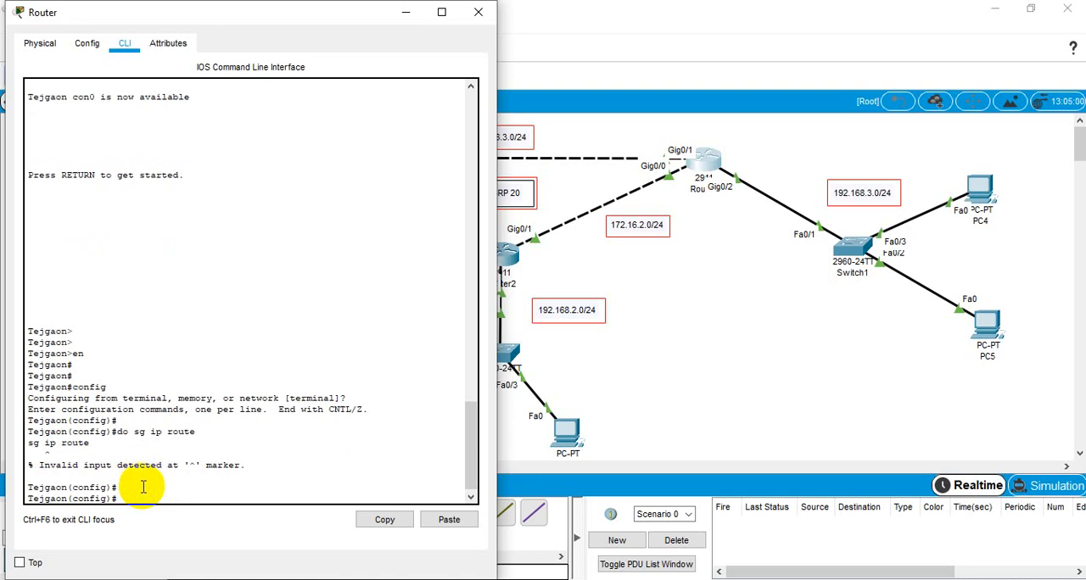
key("Up")
key("Left")
key("BackSpace")
type("h")
key("Return")
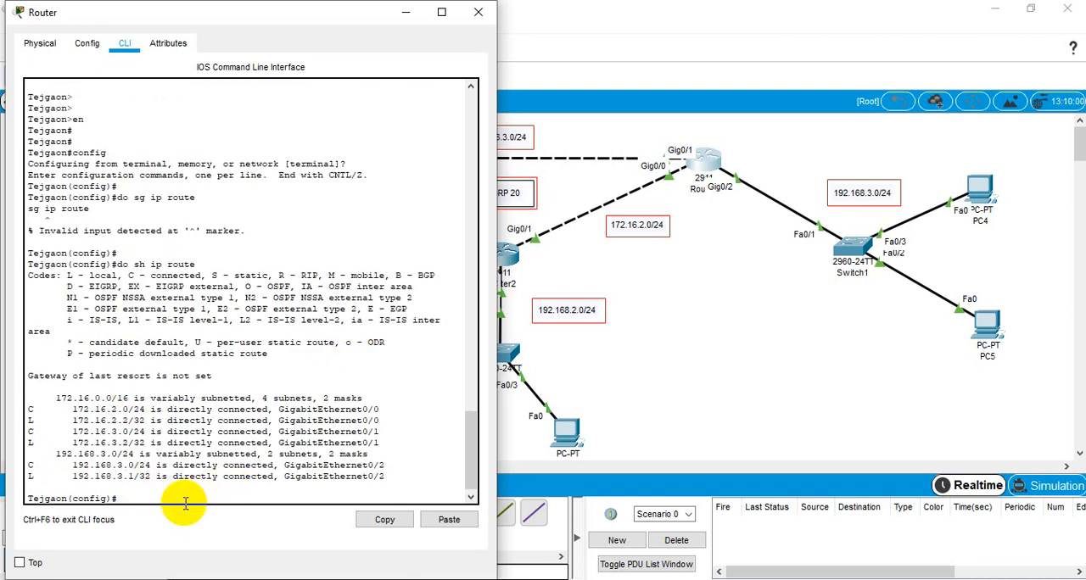
Step: Start the EIGRP process on the Tejgaon router with router eigrp 20
type("router ")
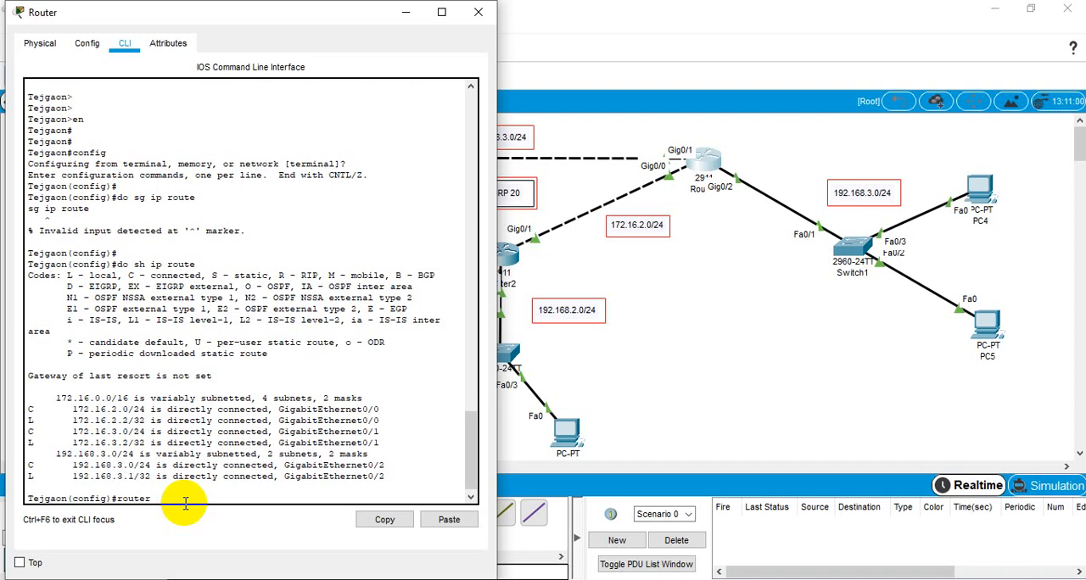
type("eigrp 20")
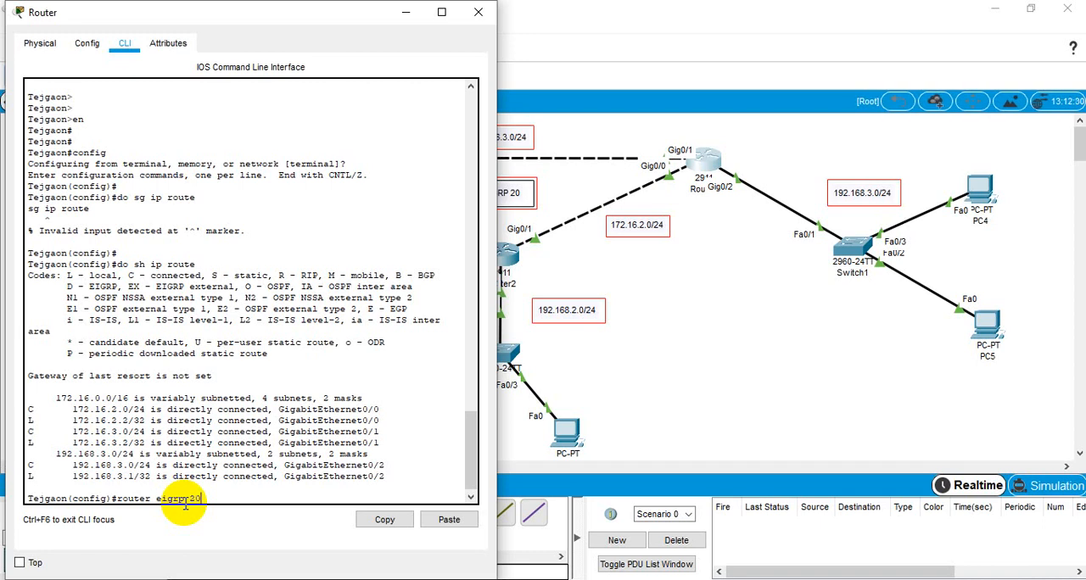
key("Return")
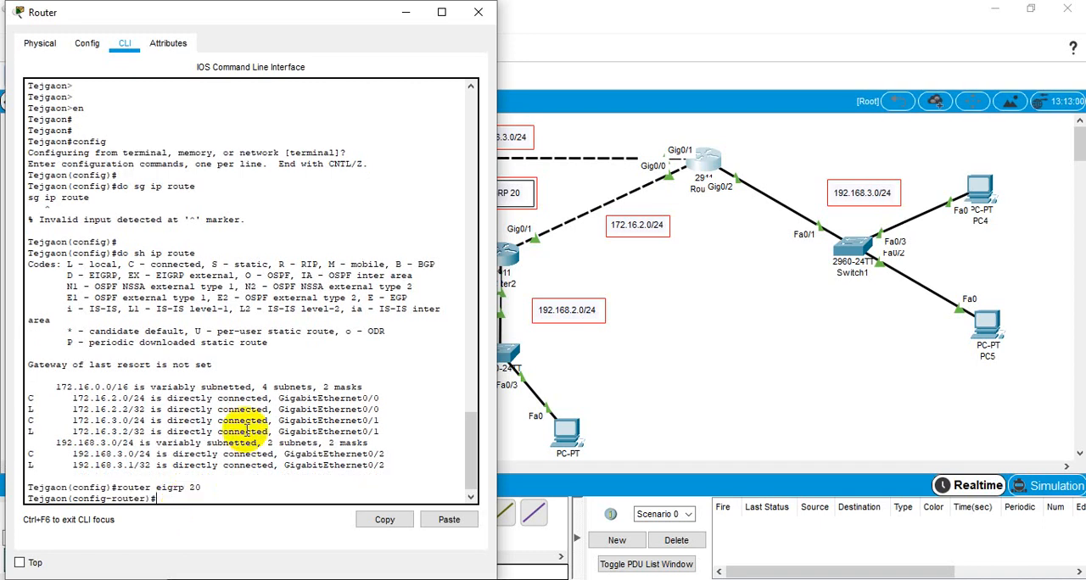
Step: Check the connected networks in Tejgaon's routing table and advertise network 172.16.2.0 in EIGRP 20
type("net")
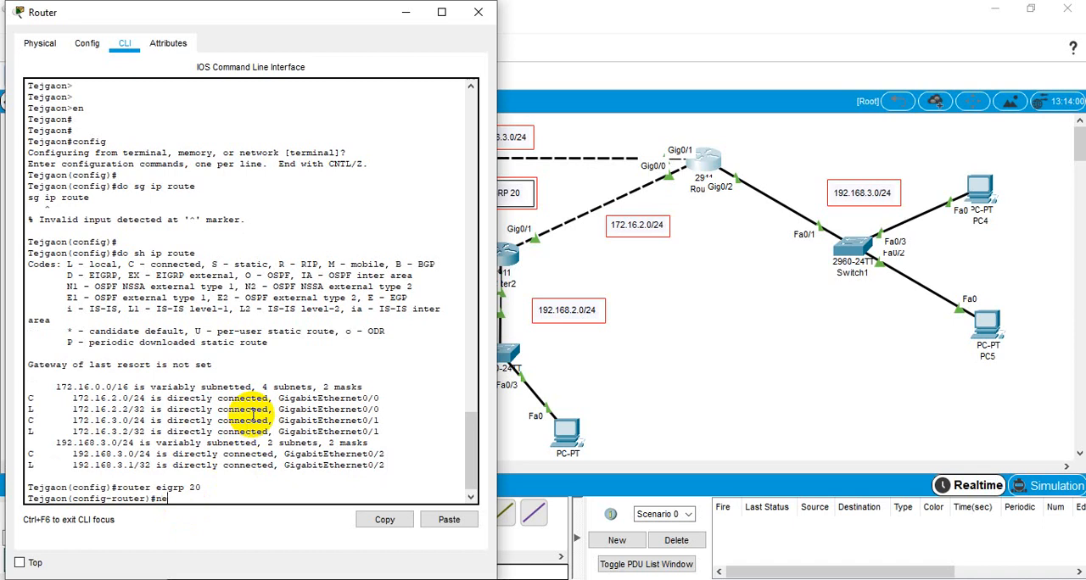
key("Tab")
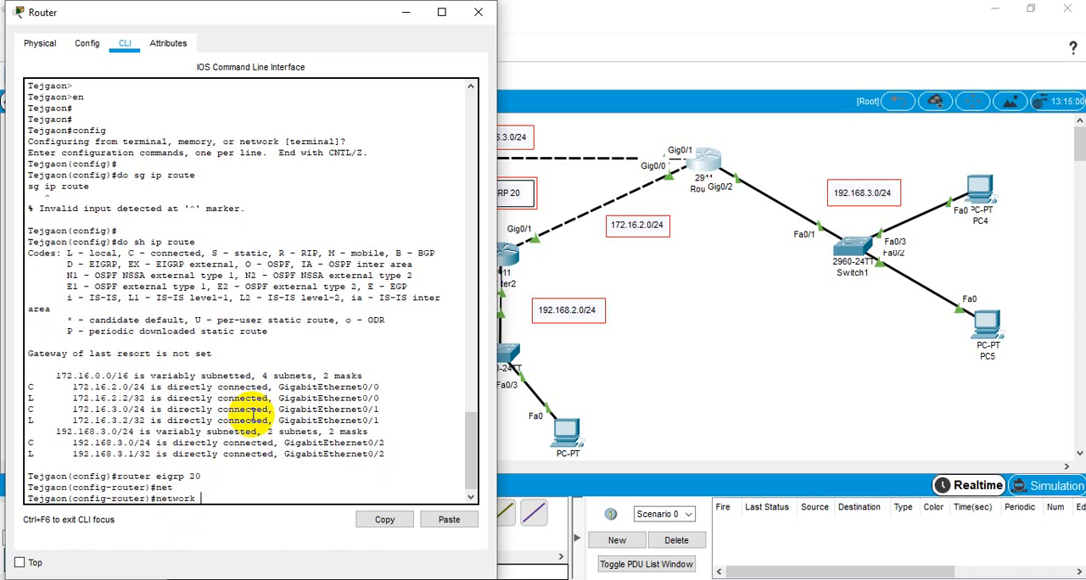
left_click_drag(73, 387, 117, 387)
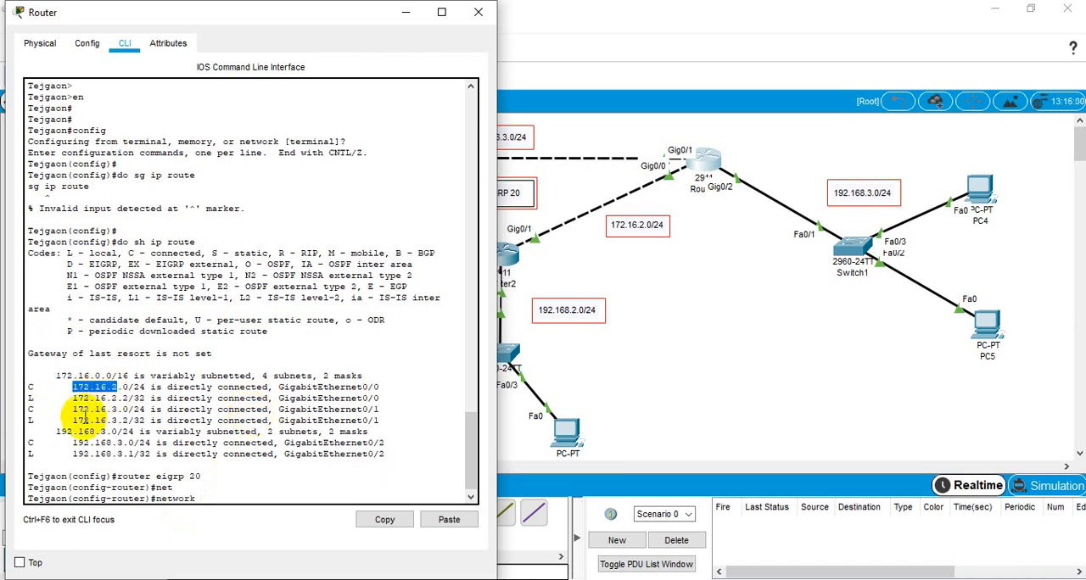
left_click_drag(73, 442, 138, 442)
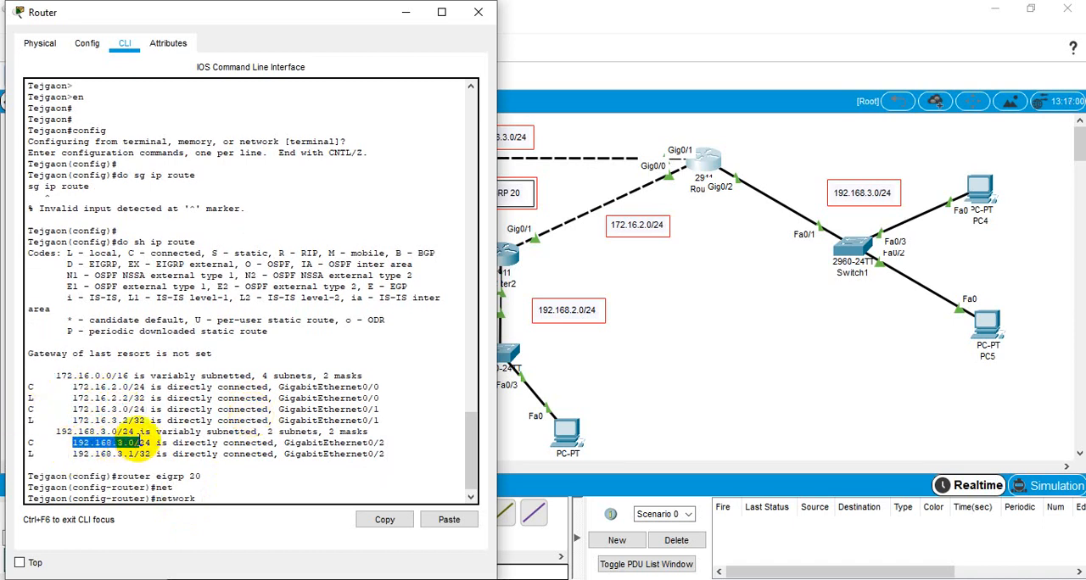
left_click_drag(73, 389, 99, 391)
left_click(212, 502)
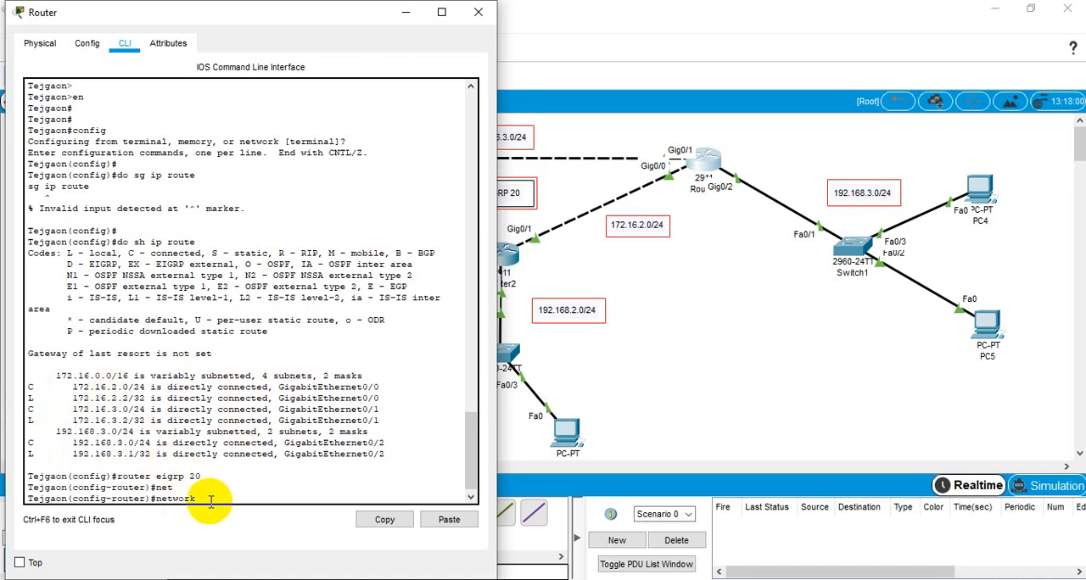
type("172.16.2.0")
key("Return")
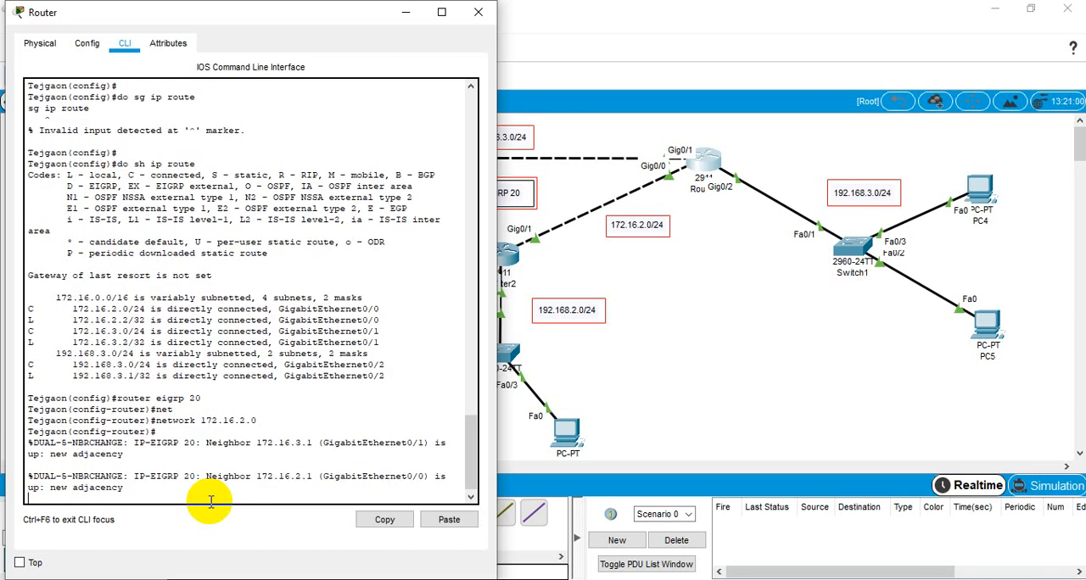
key("Return")
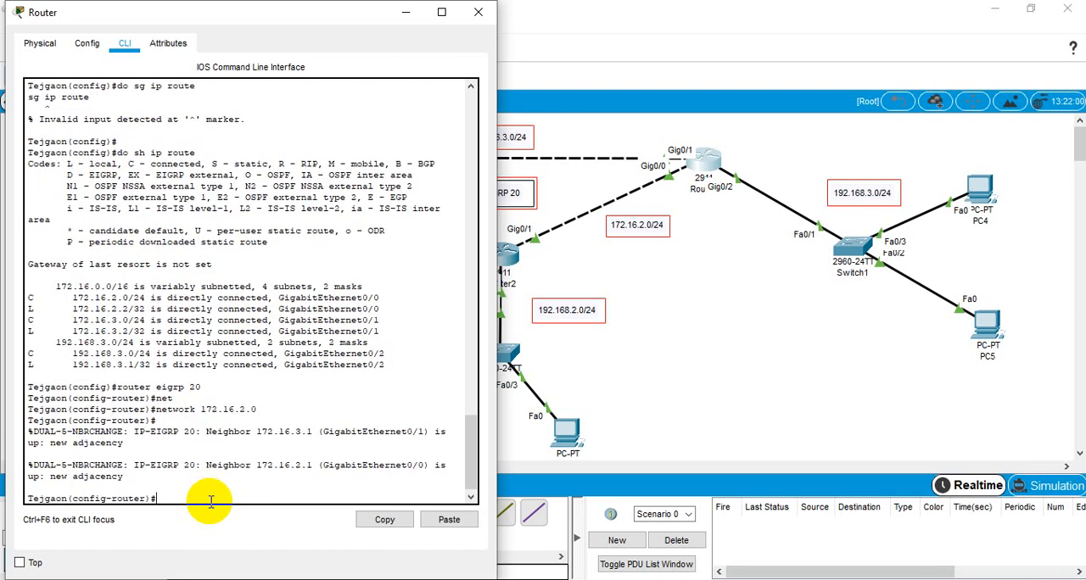
Step: Reuse the previous network command on Tejgaon to advertise network 172.16.3.0 in EIGRP 20
key("Up")
key("BackSpace")
type("3.0")
key("Return")
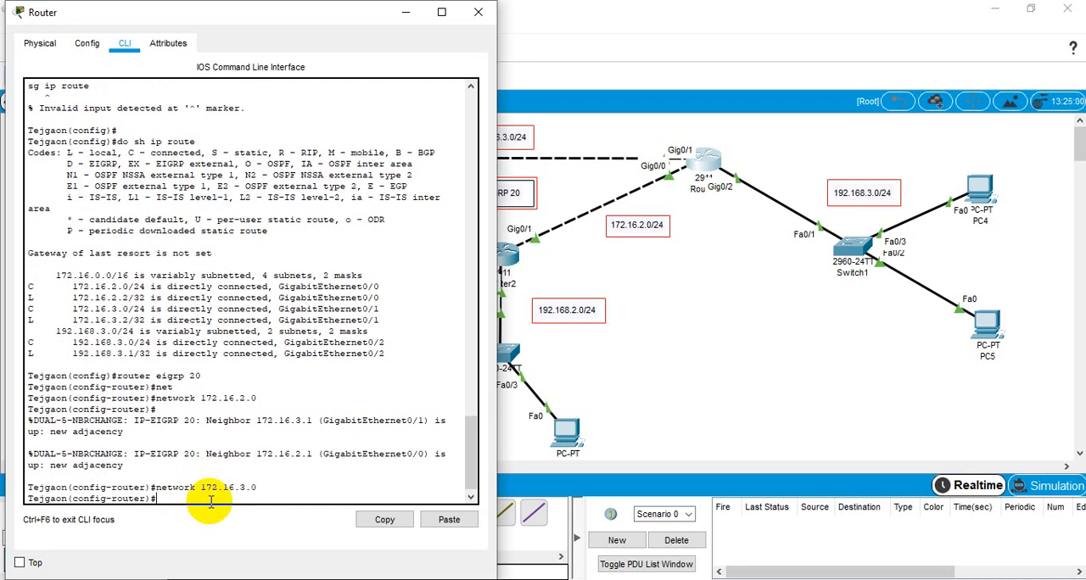
Step: Advertise Tejgaon's LAN by recalling the network command and changing its address to 192.168.3.0
key("Up")
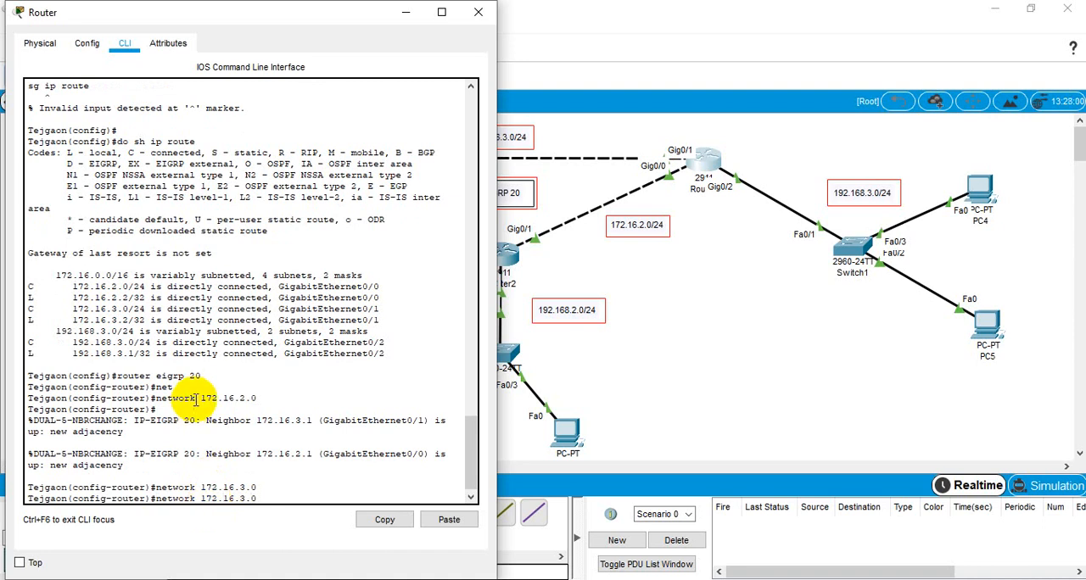
key("BackSpace")
type("92.168")
key("Return")
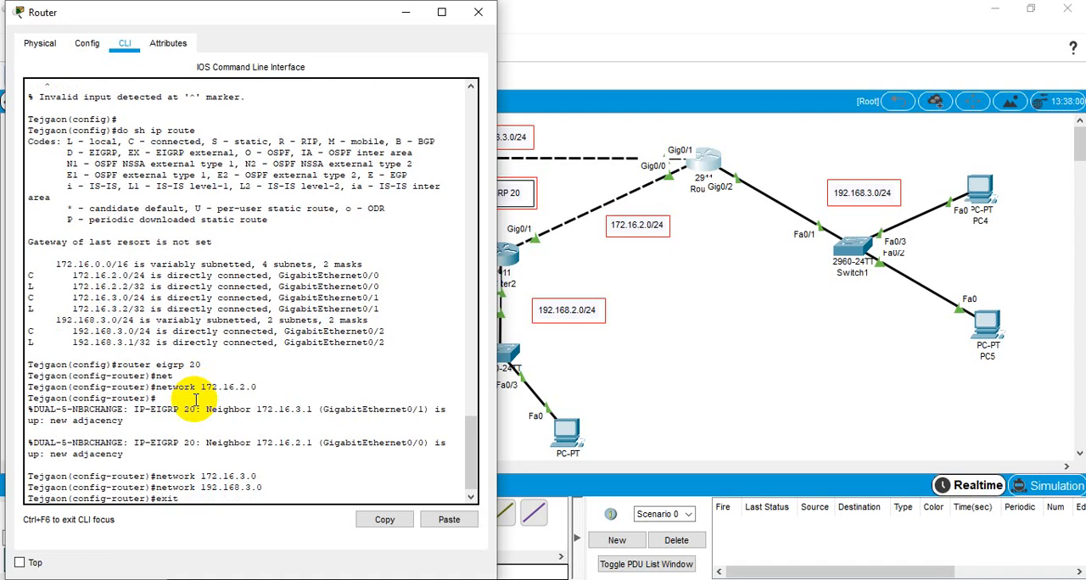
Step: Exit EIGRP configuration on Tejgaon, save its configuration with do wr, and close the router's window
key("Return")
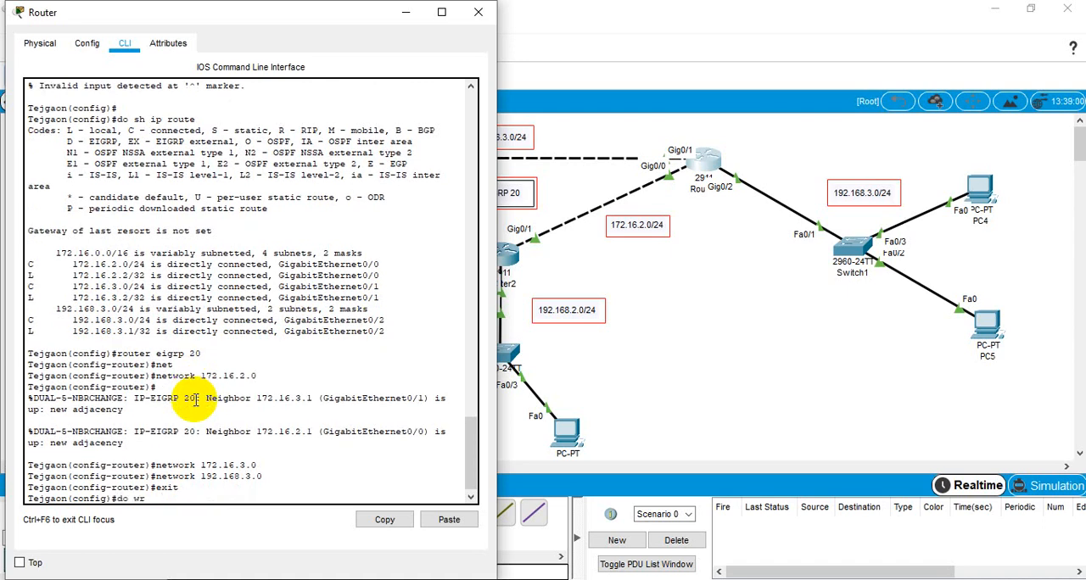
type("do wr")
key("Return")
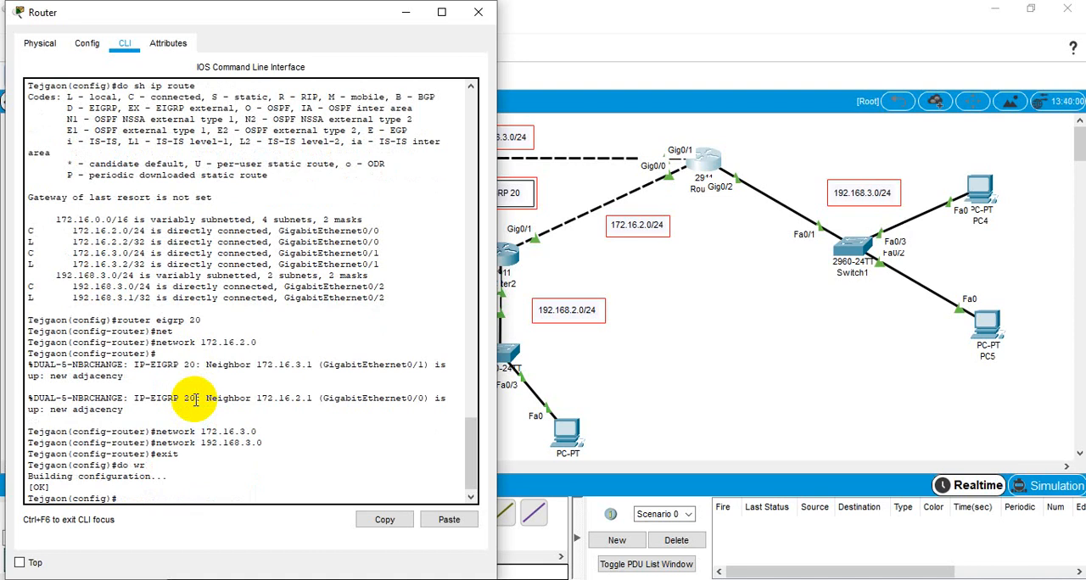
key("Return")
key("Return")
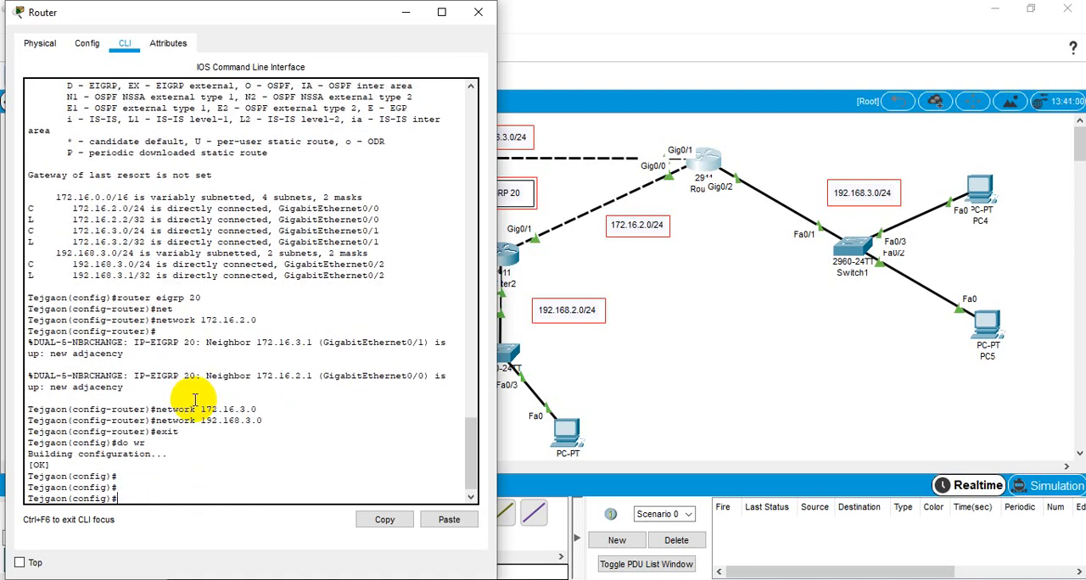
left_click(478, 12)
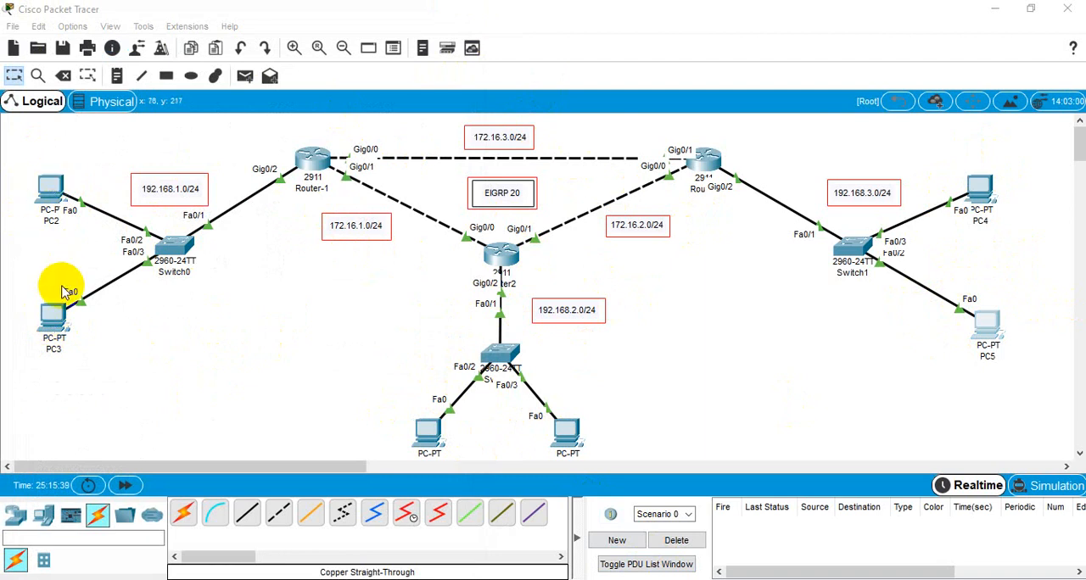
Step: Open PC3's command prompt and ping 192.168.3.2 to test connectivity to the 192.168.3.0/24 LAN
left_click(57, 318)
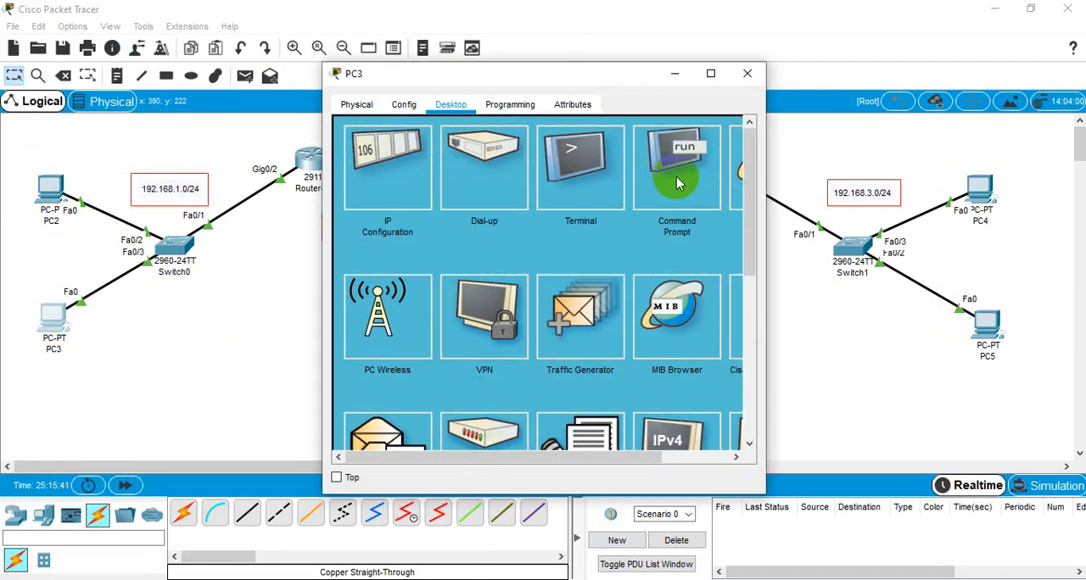
left_click(670, 168)
left_click_drag(606, 75, 481, 87)
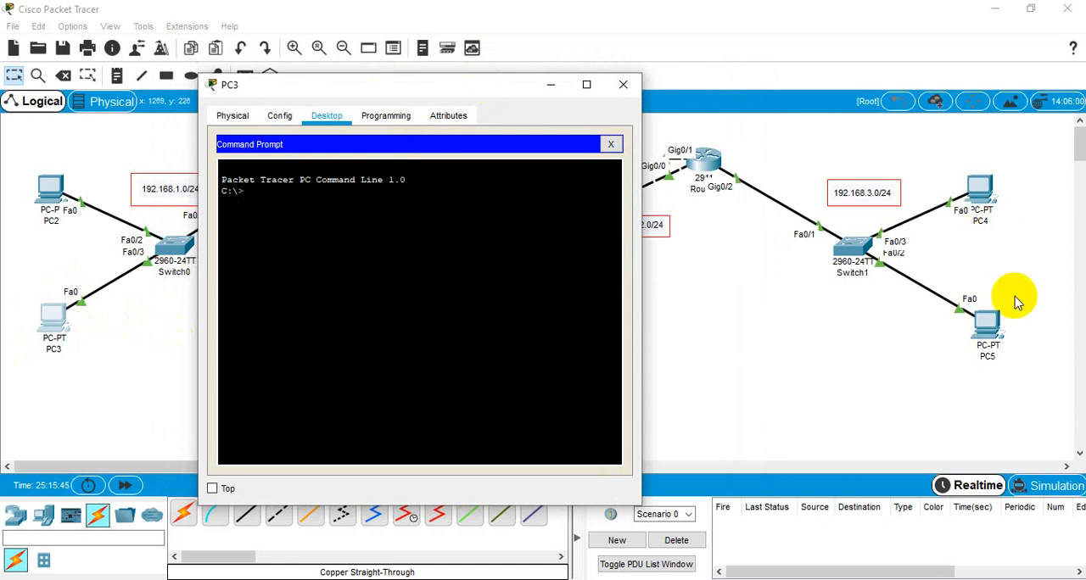
left_click_drag(500, 85, 423, 62)
left_click(208, 183)
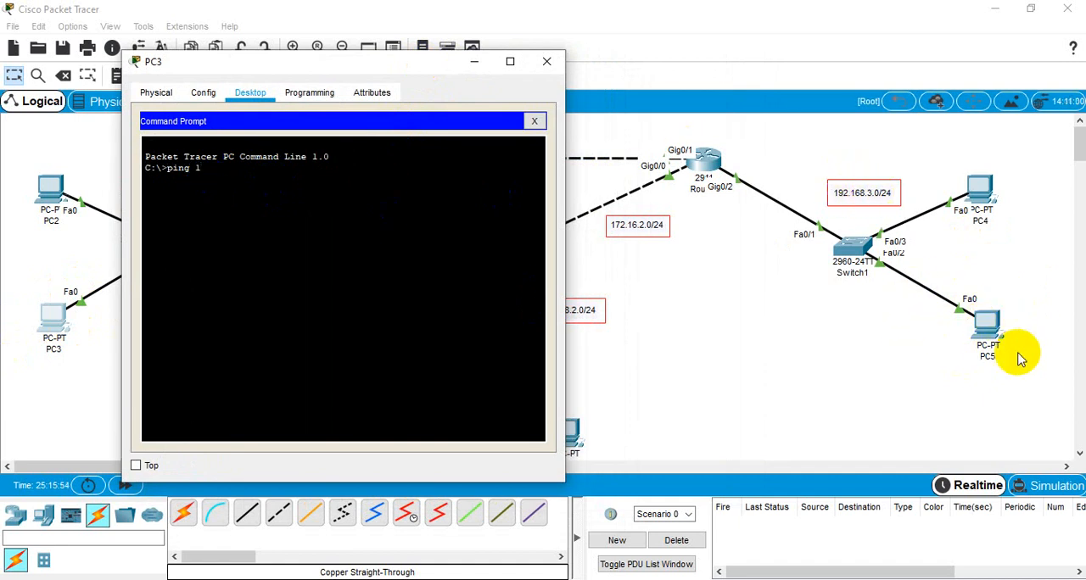
type("ping 192.168.3.2")
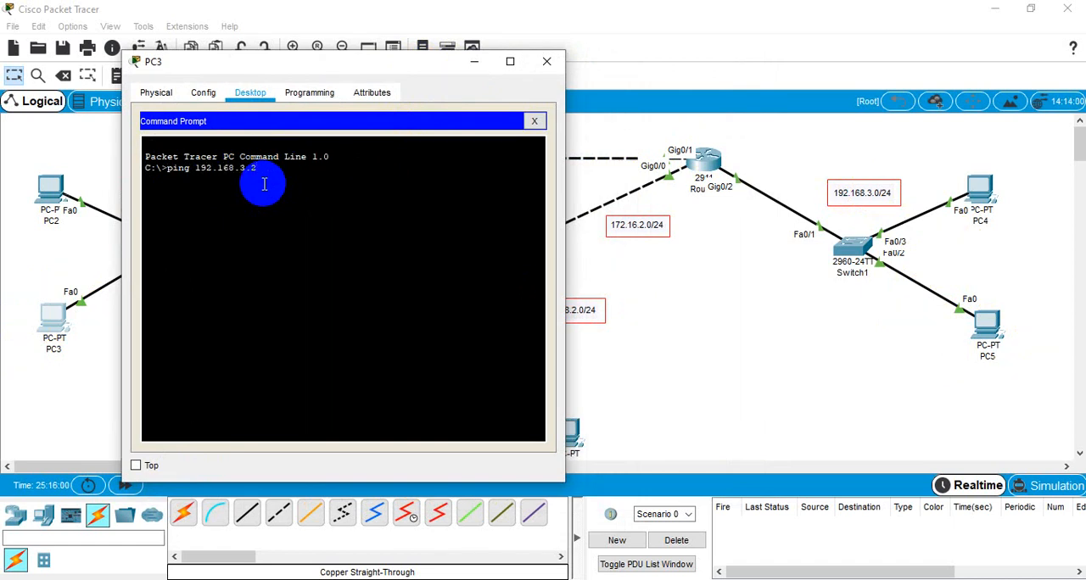
key("Return")
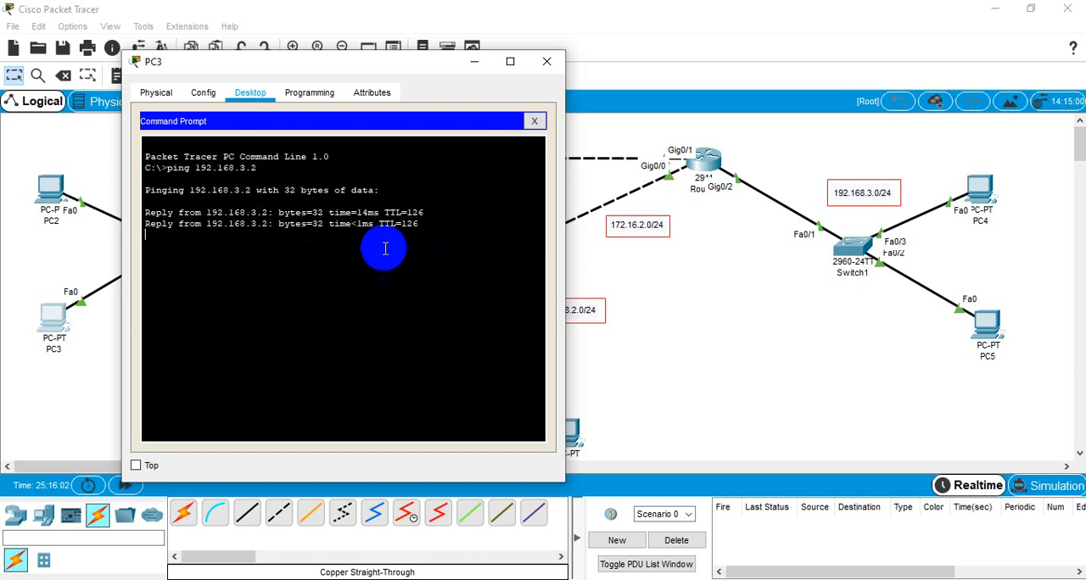
Step: From PC3, recall the previous ping command, change its address to 192.168.2.3 and run it to test connectivity to the 192.168.2.0/24 LAN
left_click_drag(385, 63, 316, 54)
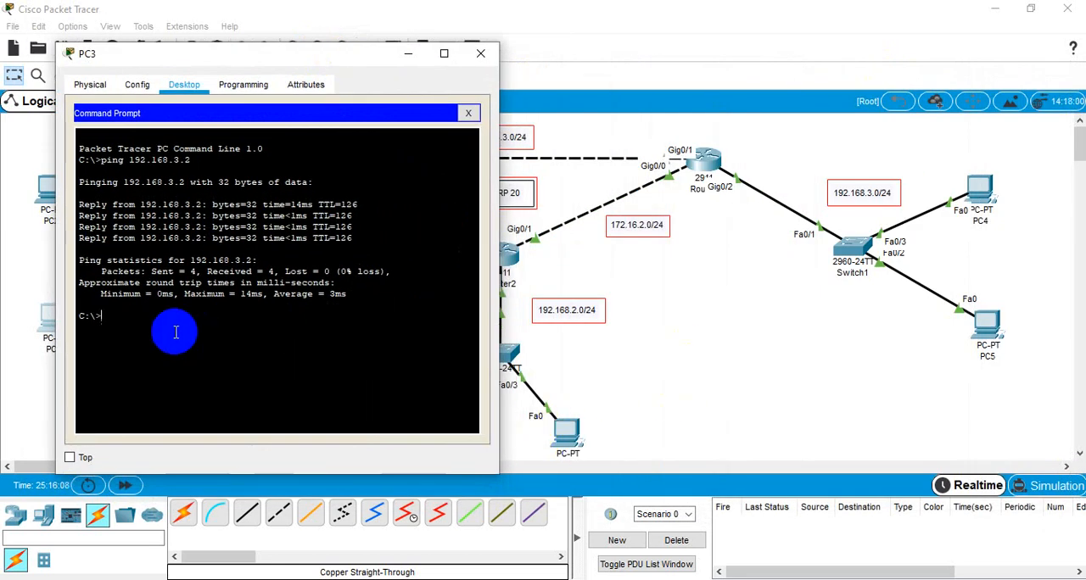
key("Up")
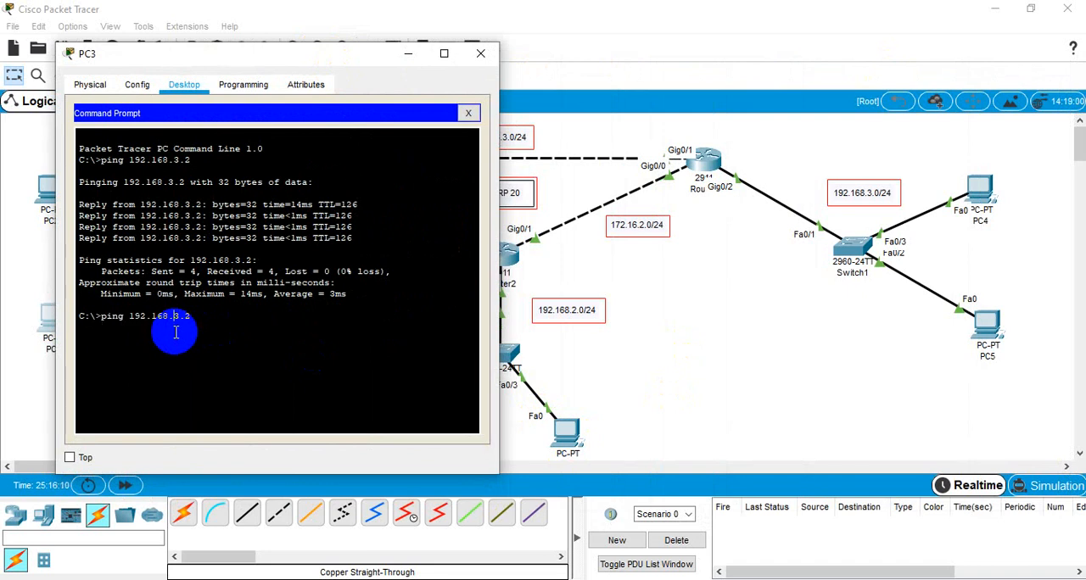
left_click(184, 333)
type("2")
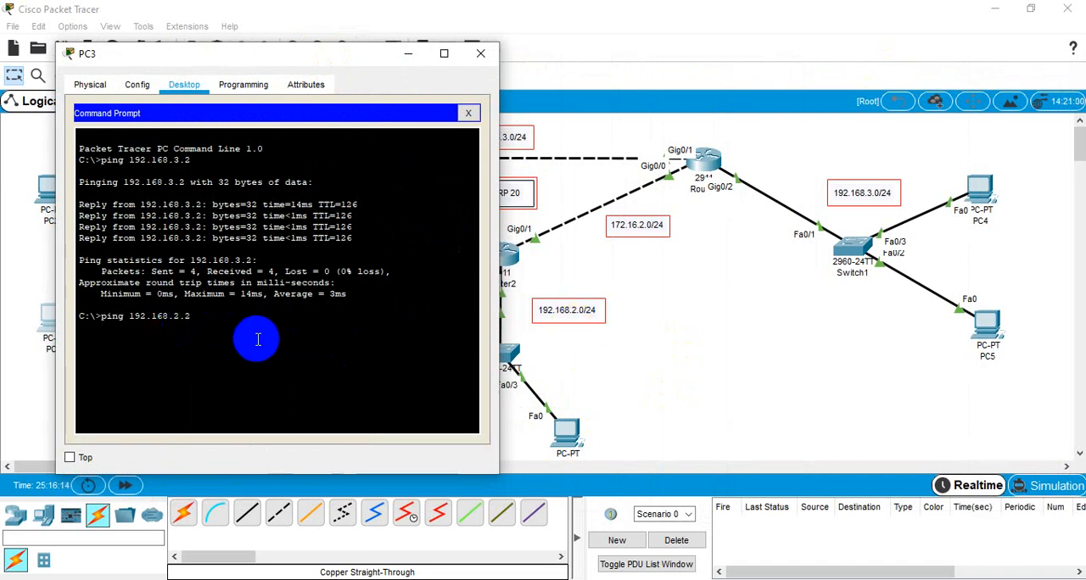
left_click(348, 365)
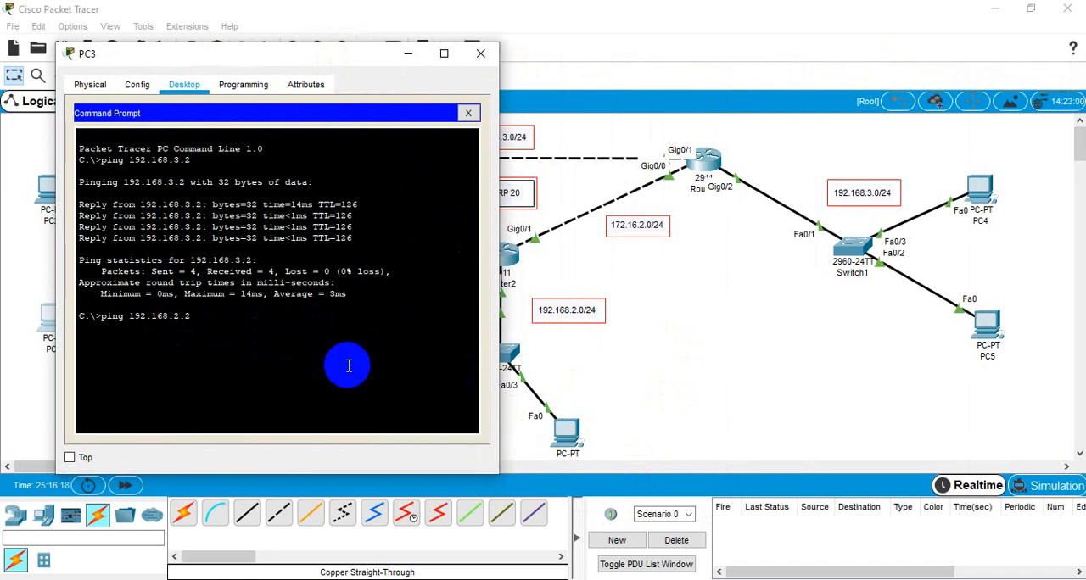
left_click(333, 351)
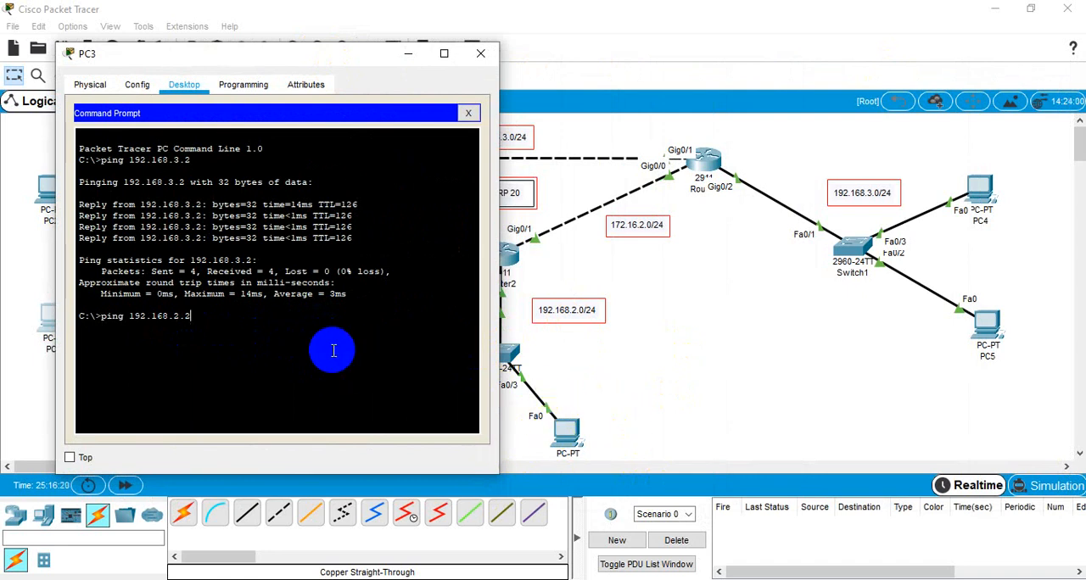
key("Return")
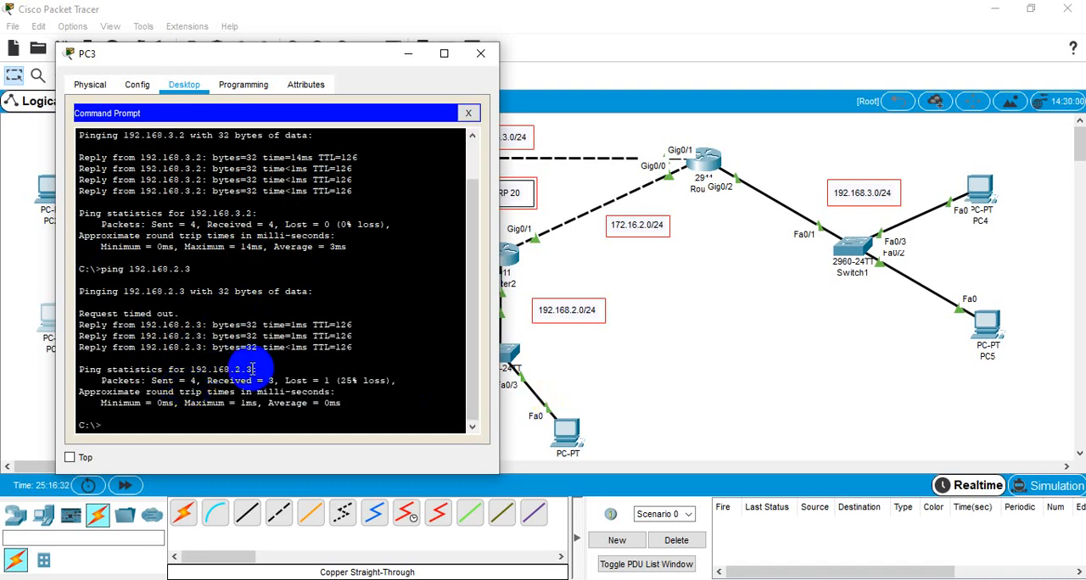
Step: Repeat the ping to 192.168.2.3 from PC3 and close PC3's window
key("Up")
key("Return")
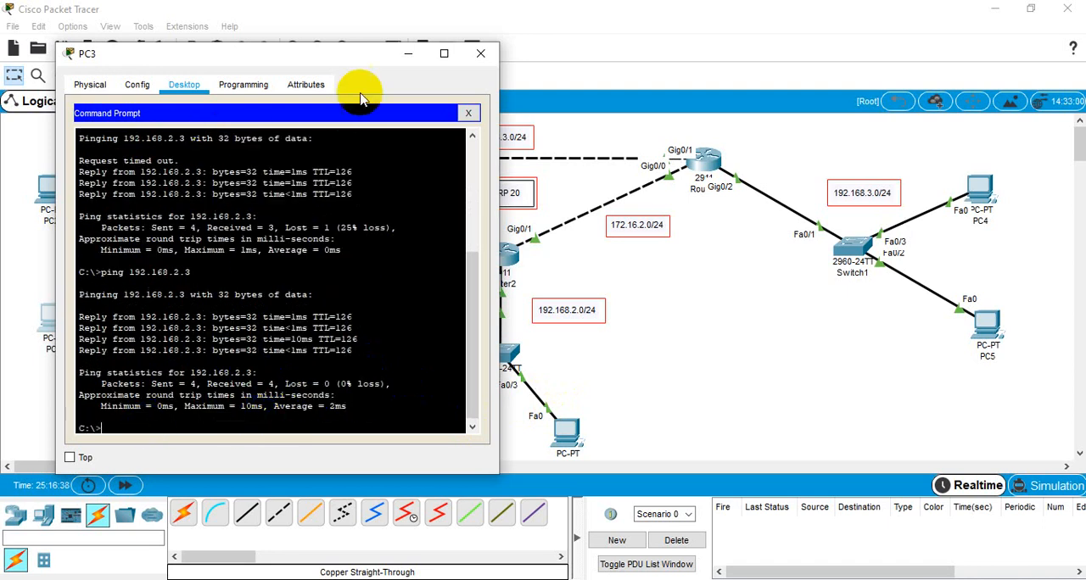
left_click(484, 56)
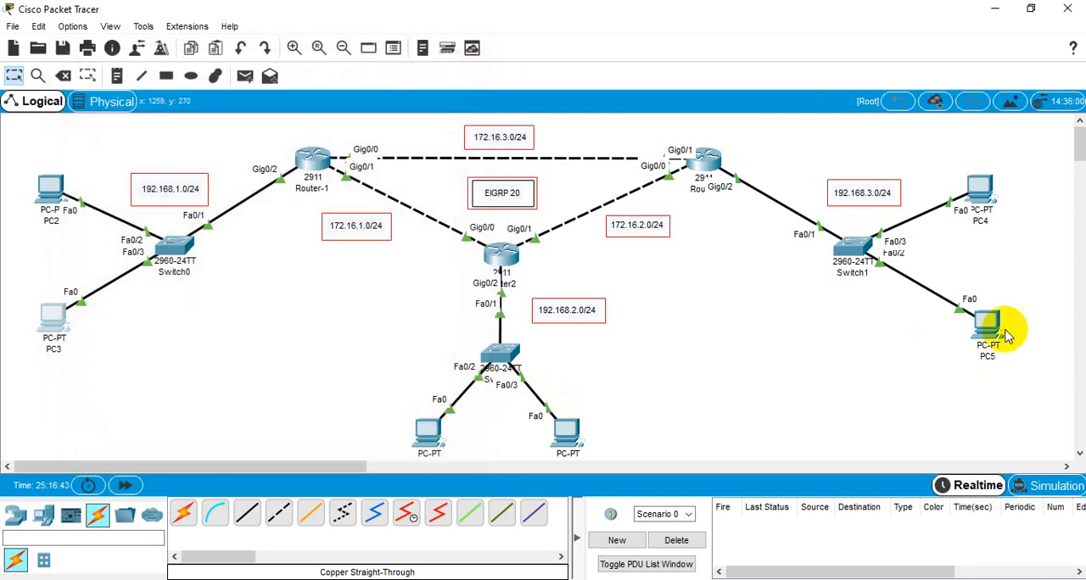
Step: Open PC4's command prompt and ping 192.168.1.3 to test connectivity to the 192.168.1.0/24 LAN
left_click(978, 197)
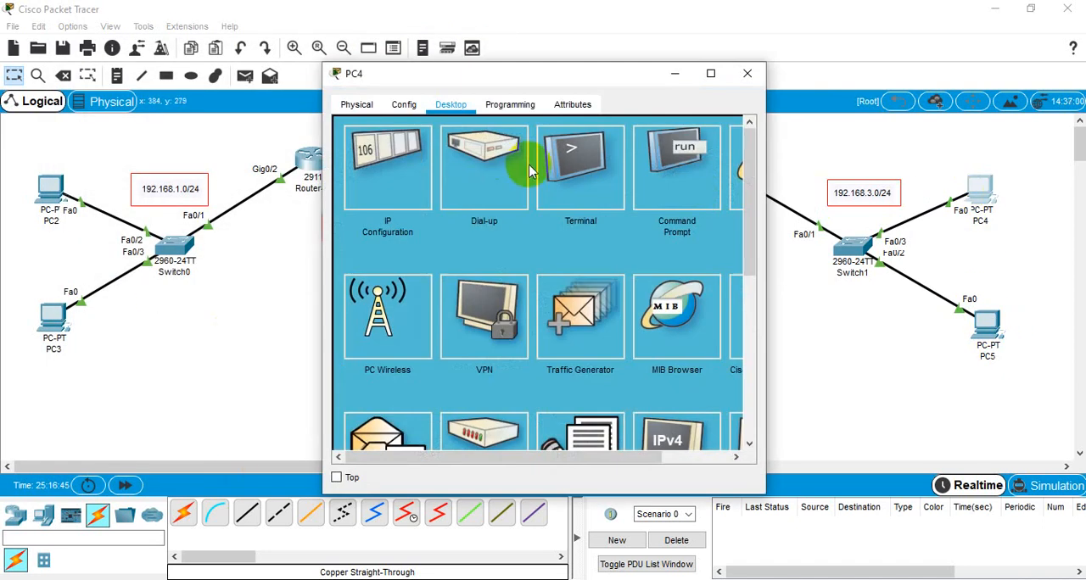
left_click(672, 185)
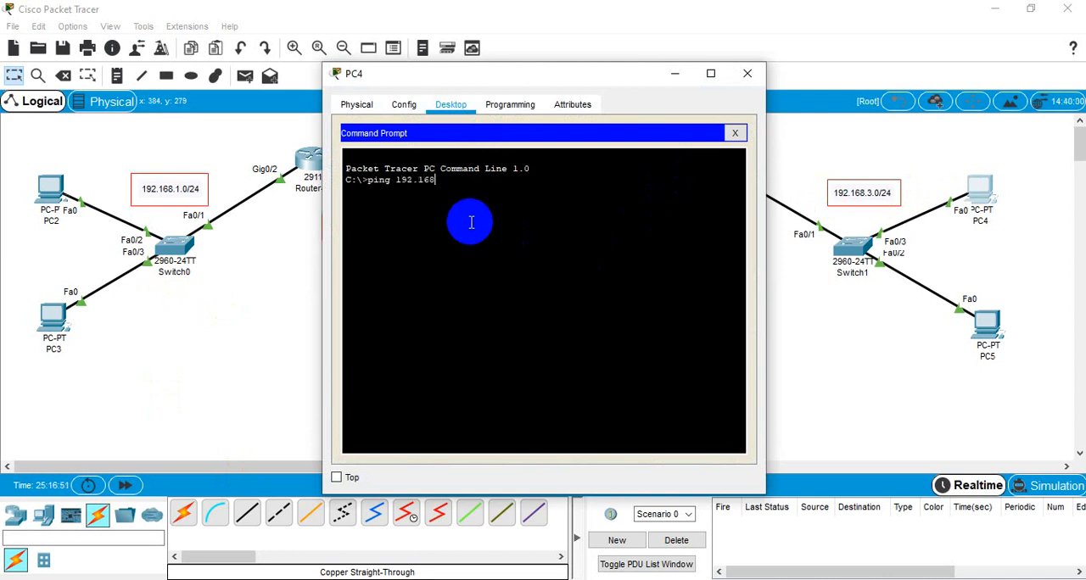
type("ping 192.168.1.3")
key("Return")
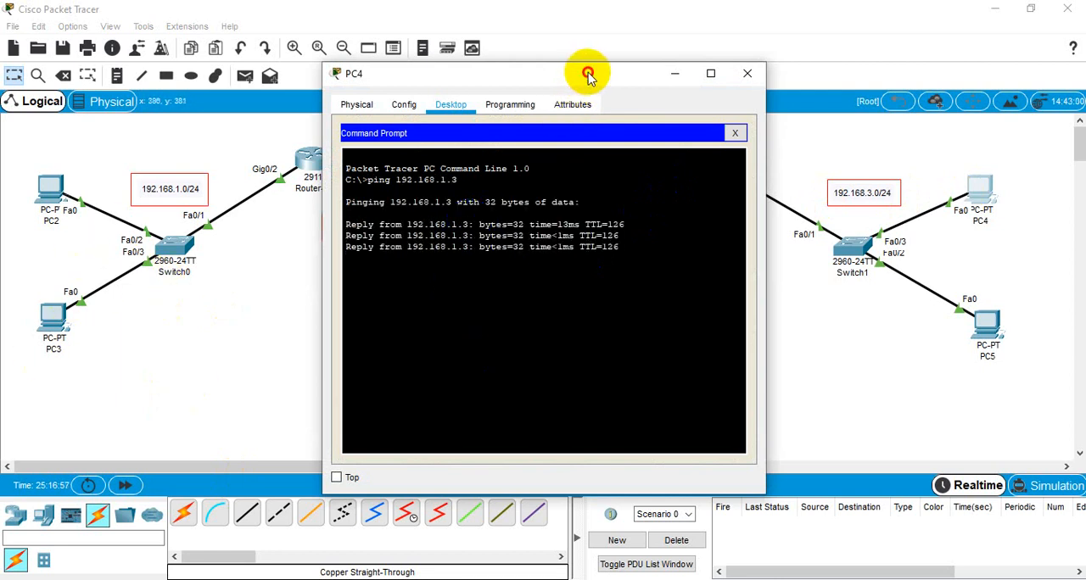
Step: Reuse PC4's previous ping command with the address changed to 192.168.2.2 to test connectivity to the 192.168.2.0/24 LAN
left_click_drag(582, 73, 274, 31)
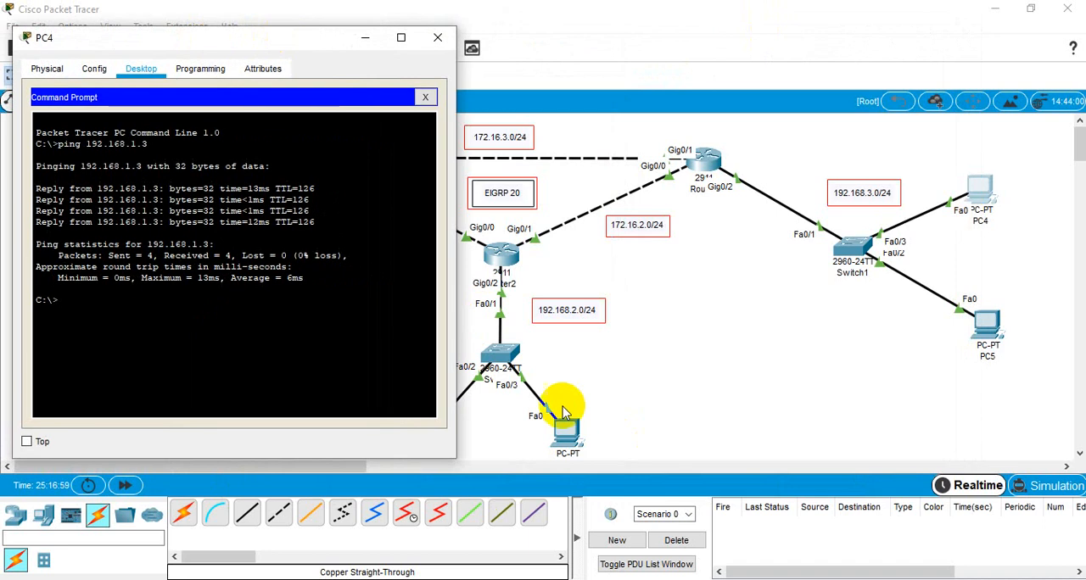
key("Up")
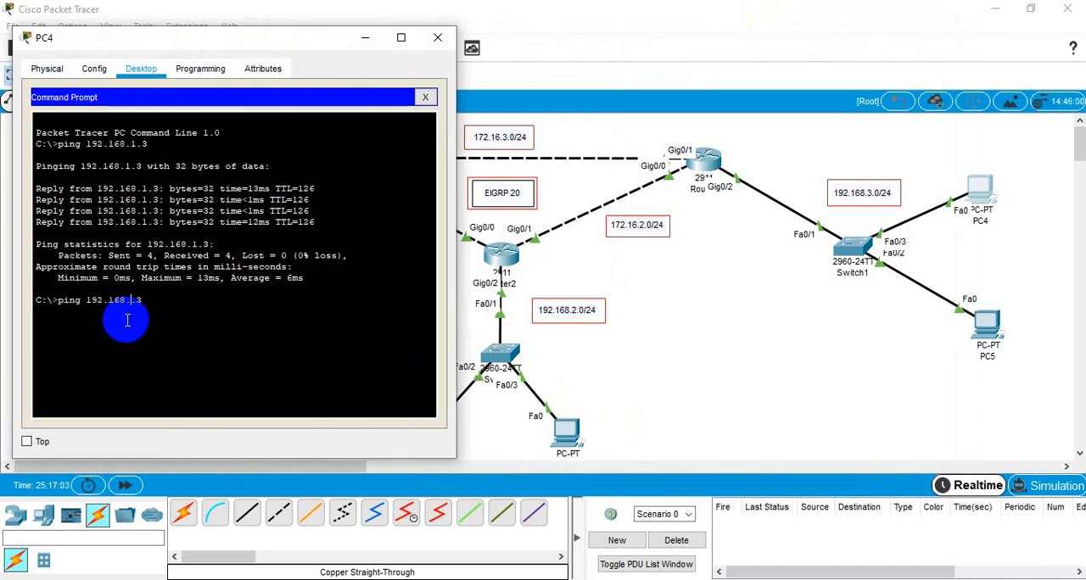
type("2")
key("End")
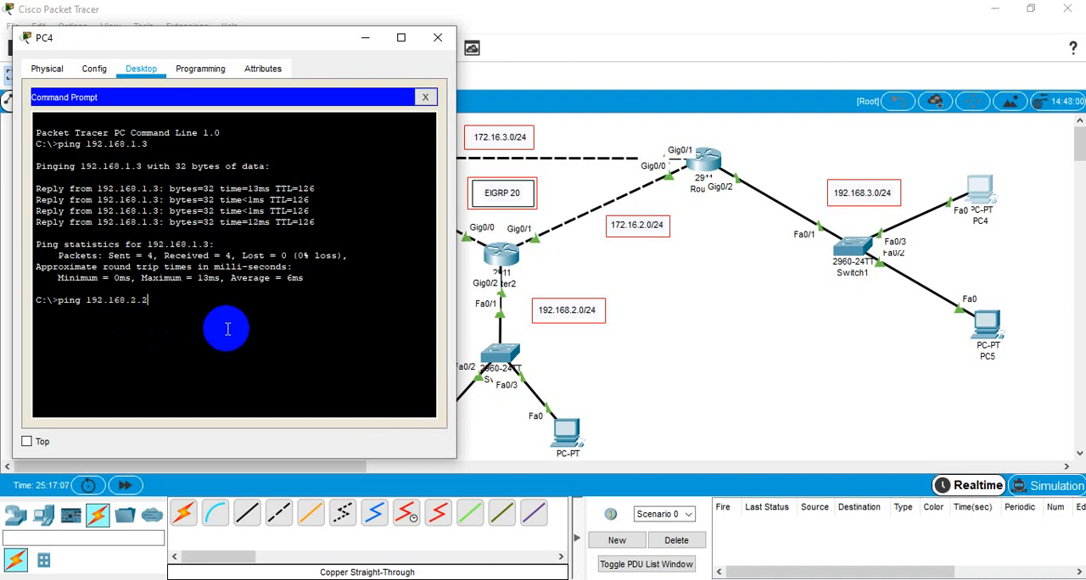
key("Return")
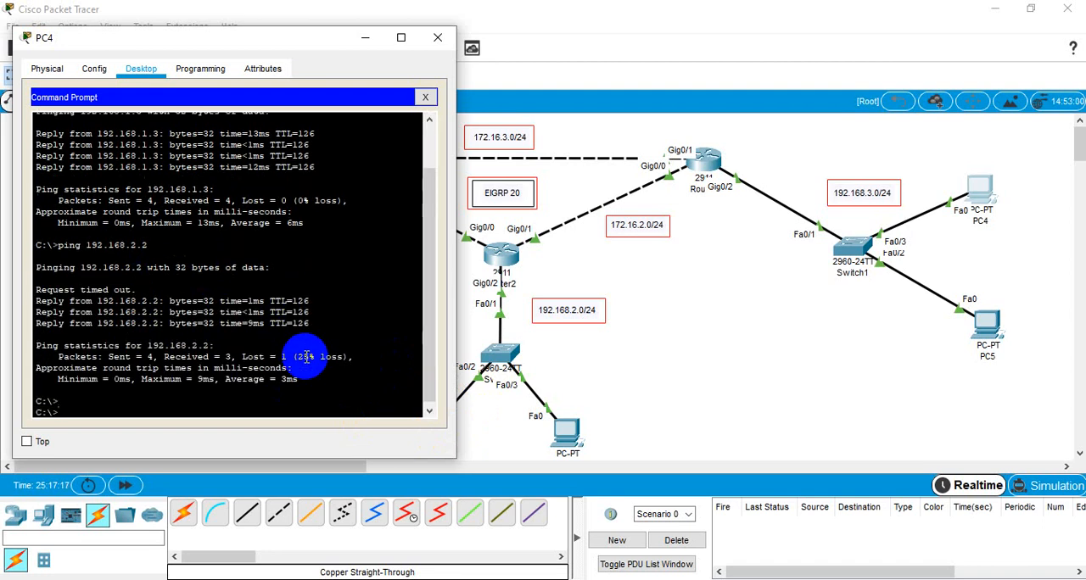
Step: Repeat the ping to 192.168.2.2 from PC4 and close PC4's window
key("Up")
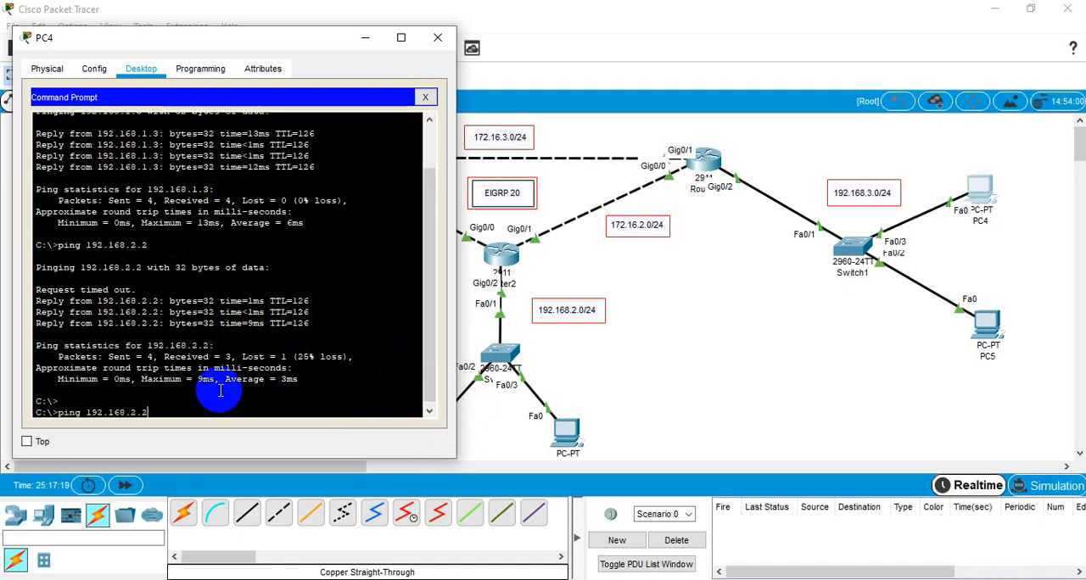
key("Return")
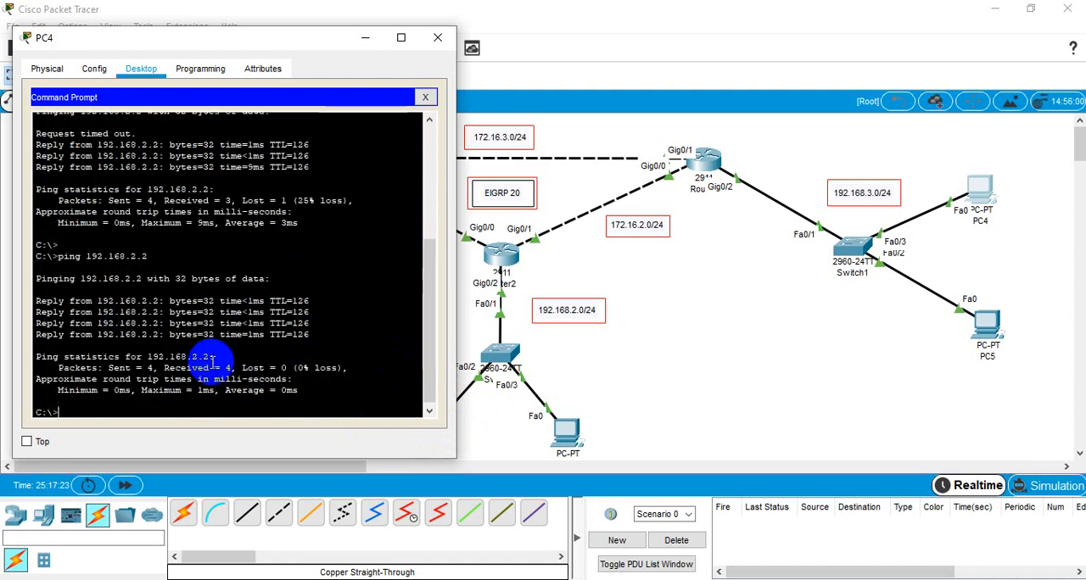
left_click(438, 37)
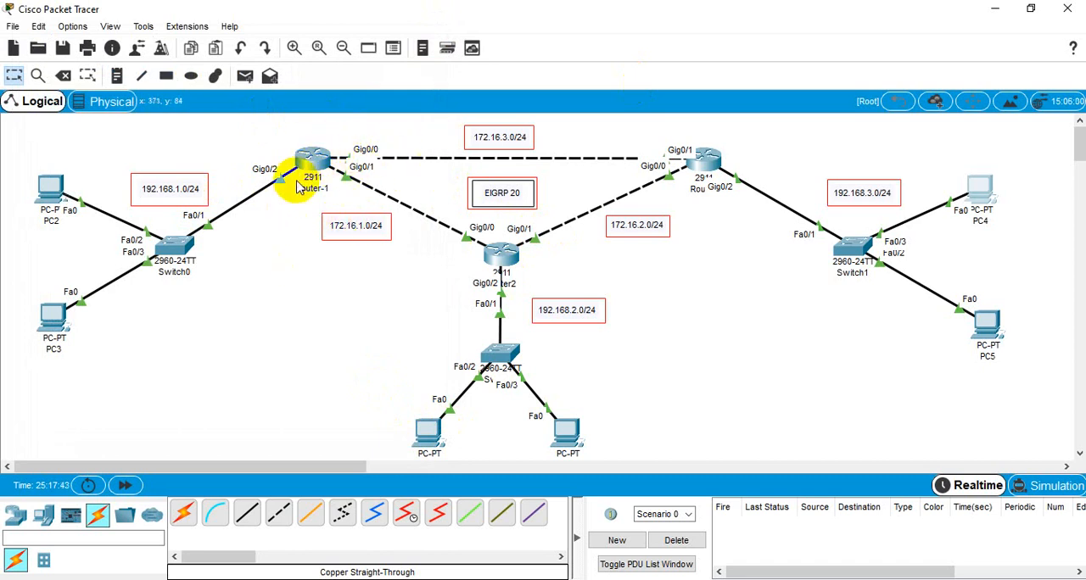
mouse_move(299, 186)
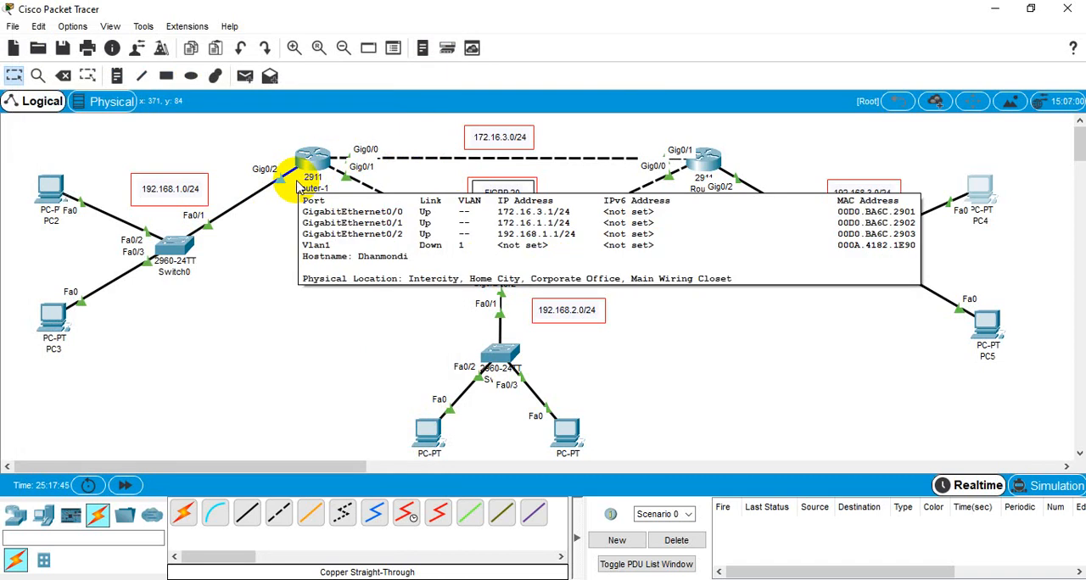